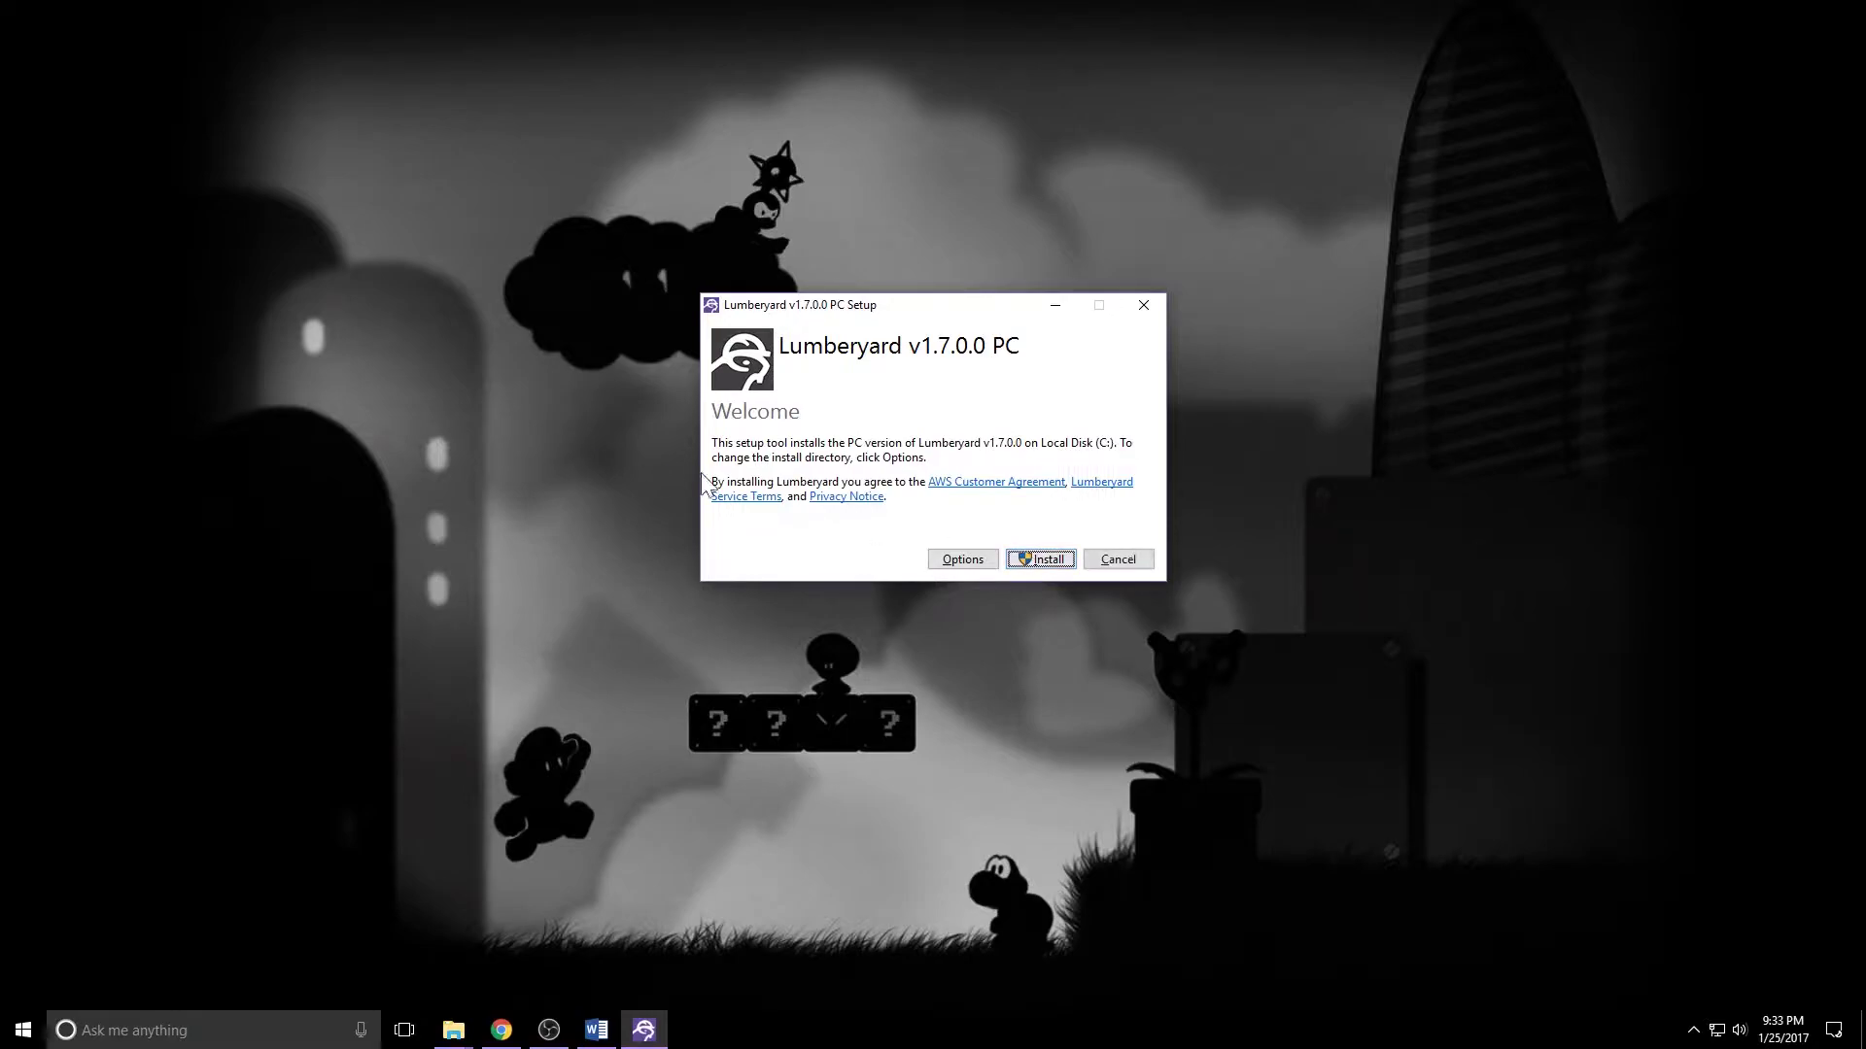
# - Install Lumberyard v1.7.0.0 PC and launch its Setup Assistant
pyautogui.click(1015, 557)
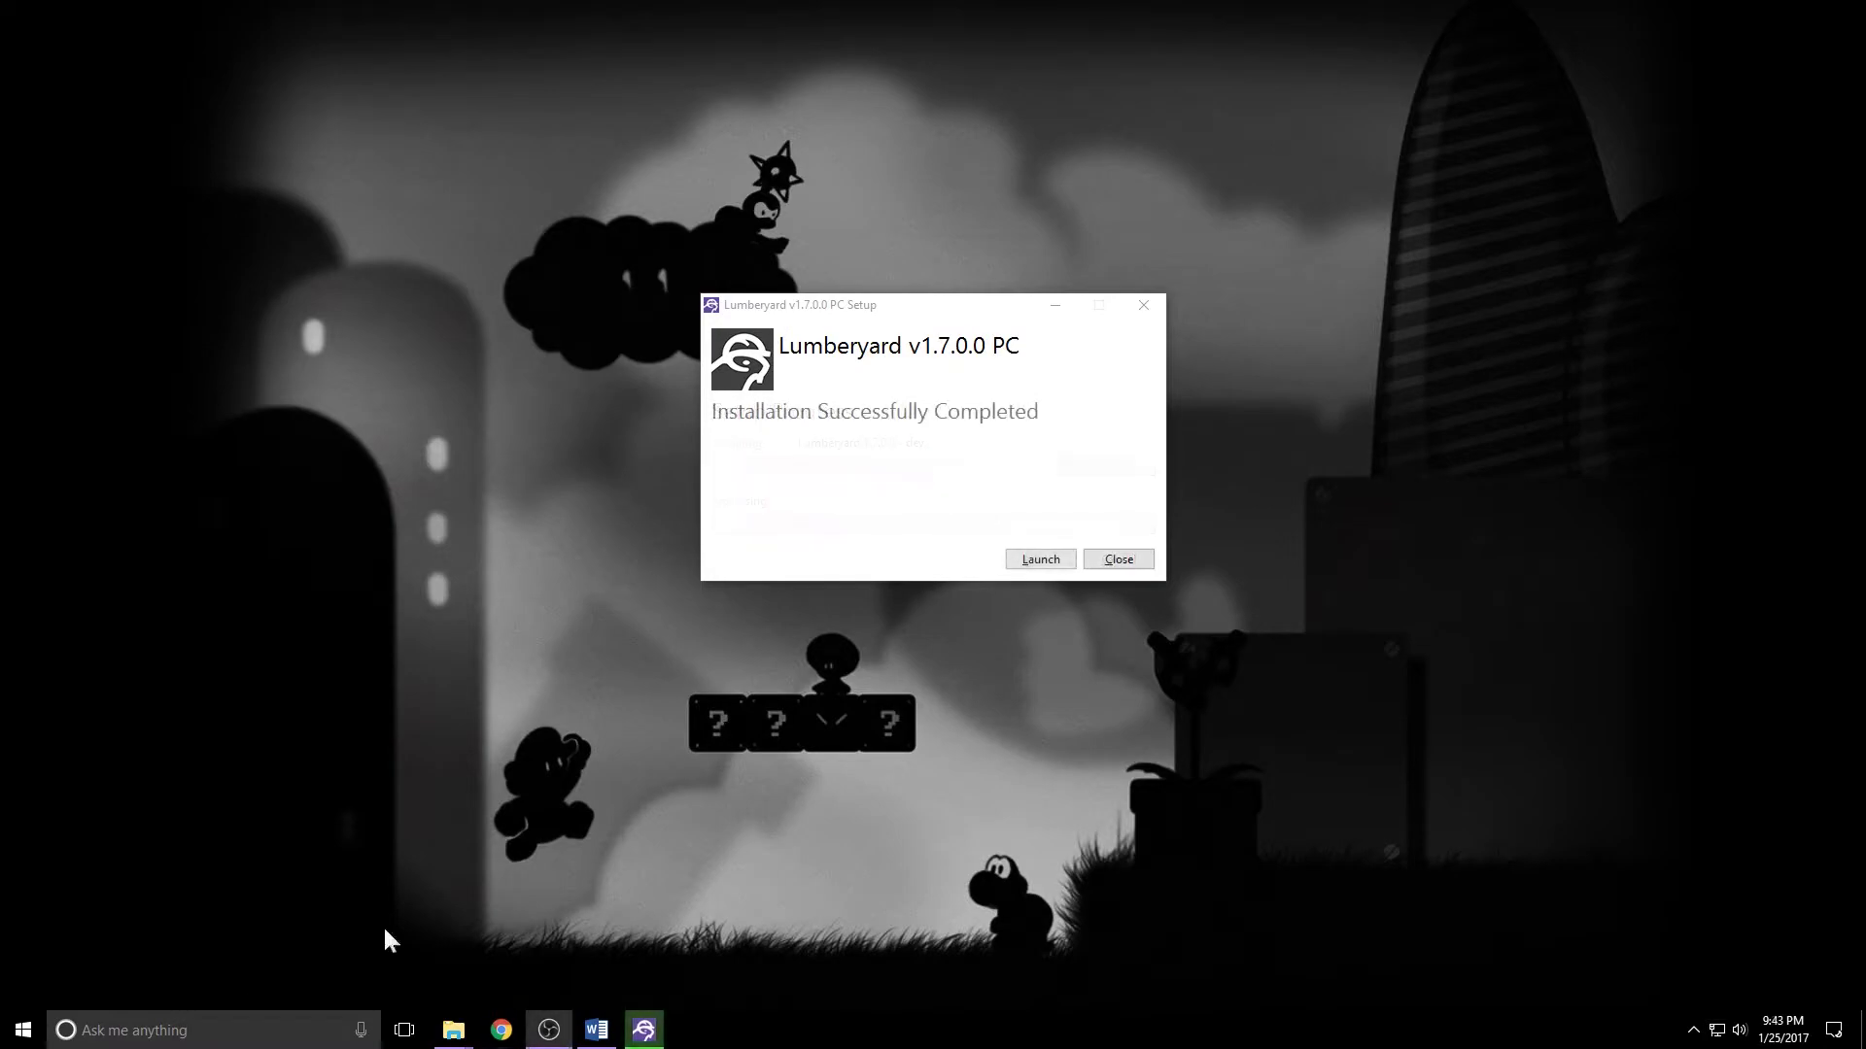
pyautogui.click(1040, 557)
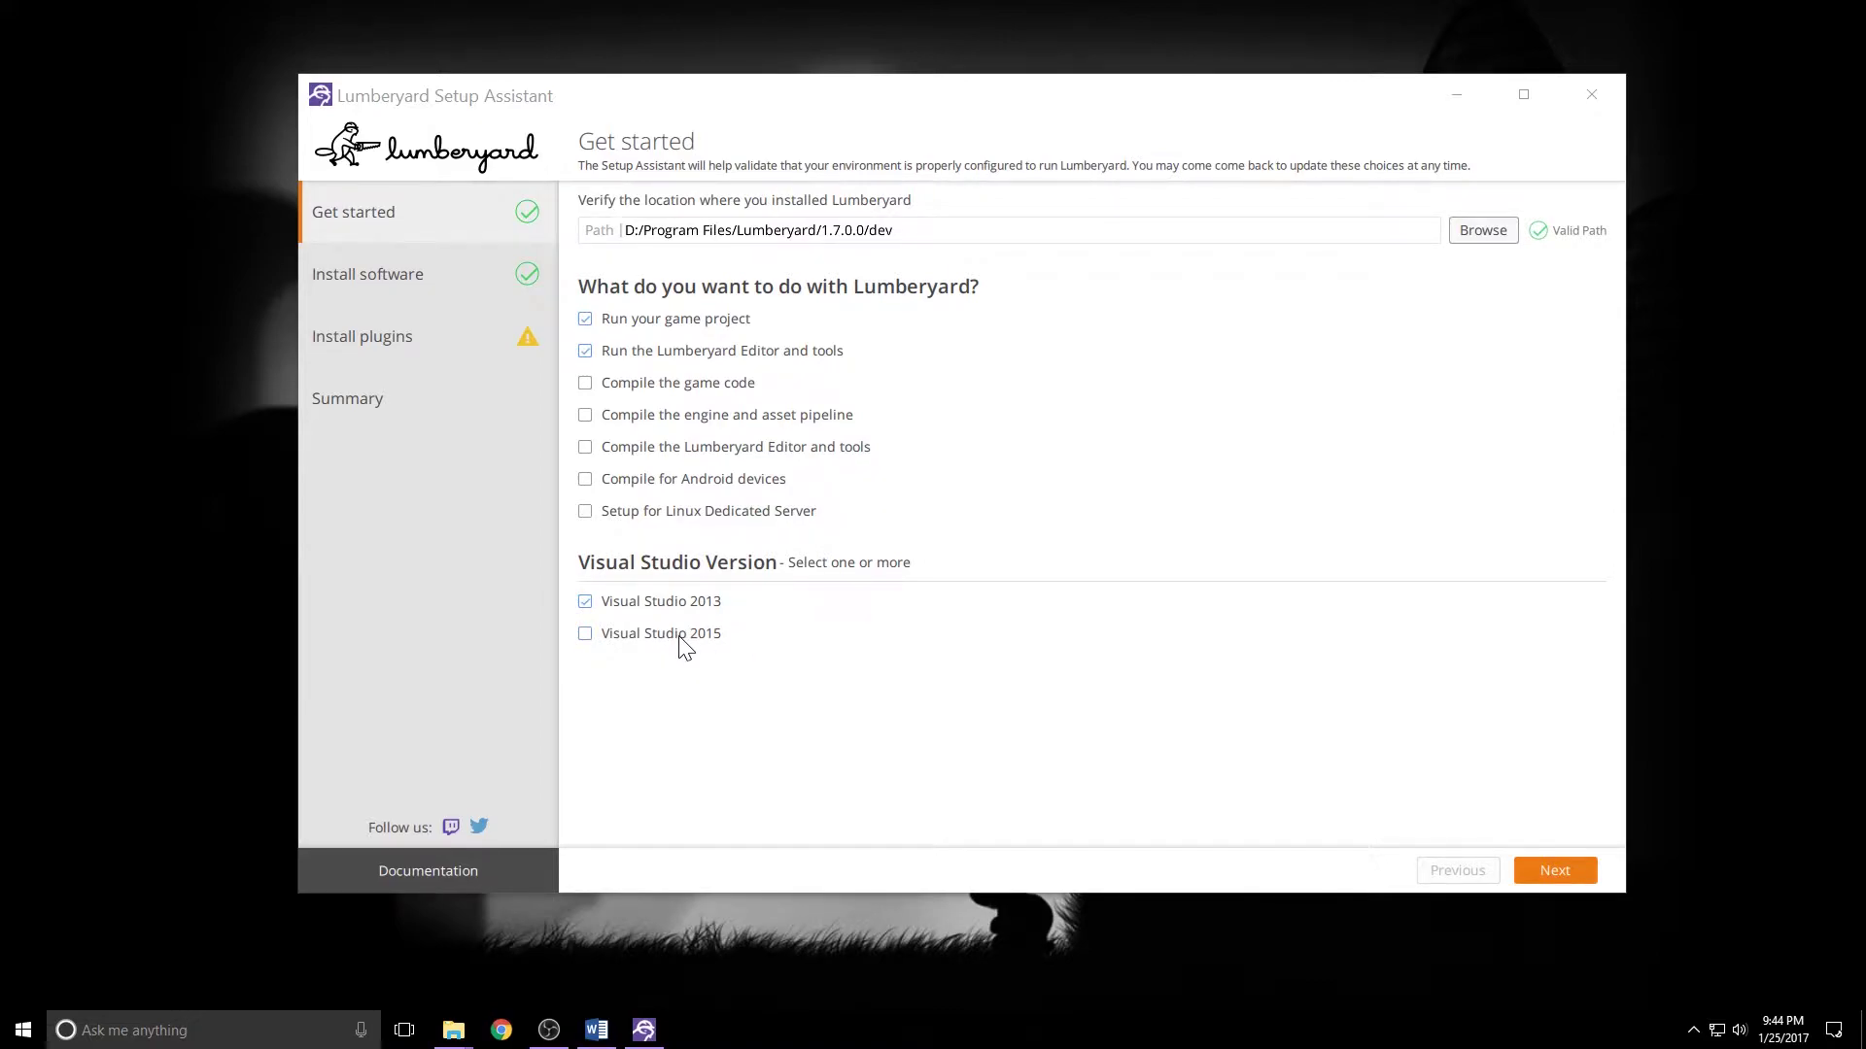
# - Choose Visual Studio 2015 instead of Visual Studio 2013 and enable compiling the game code
pyautogui.click(585, 634)
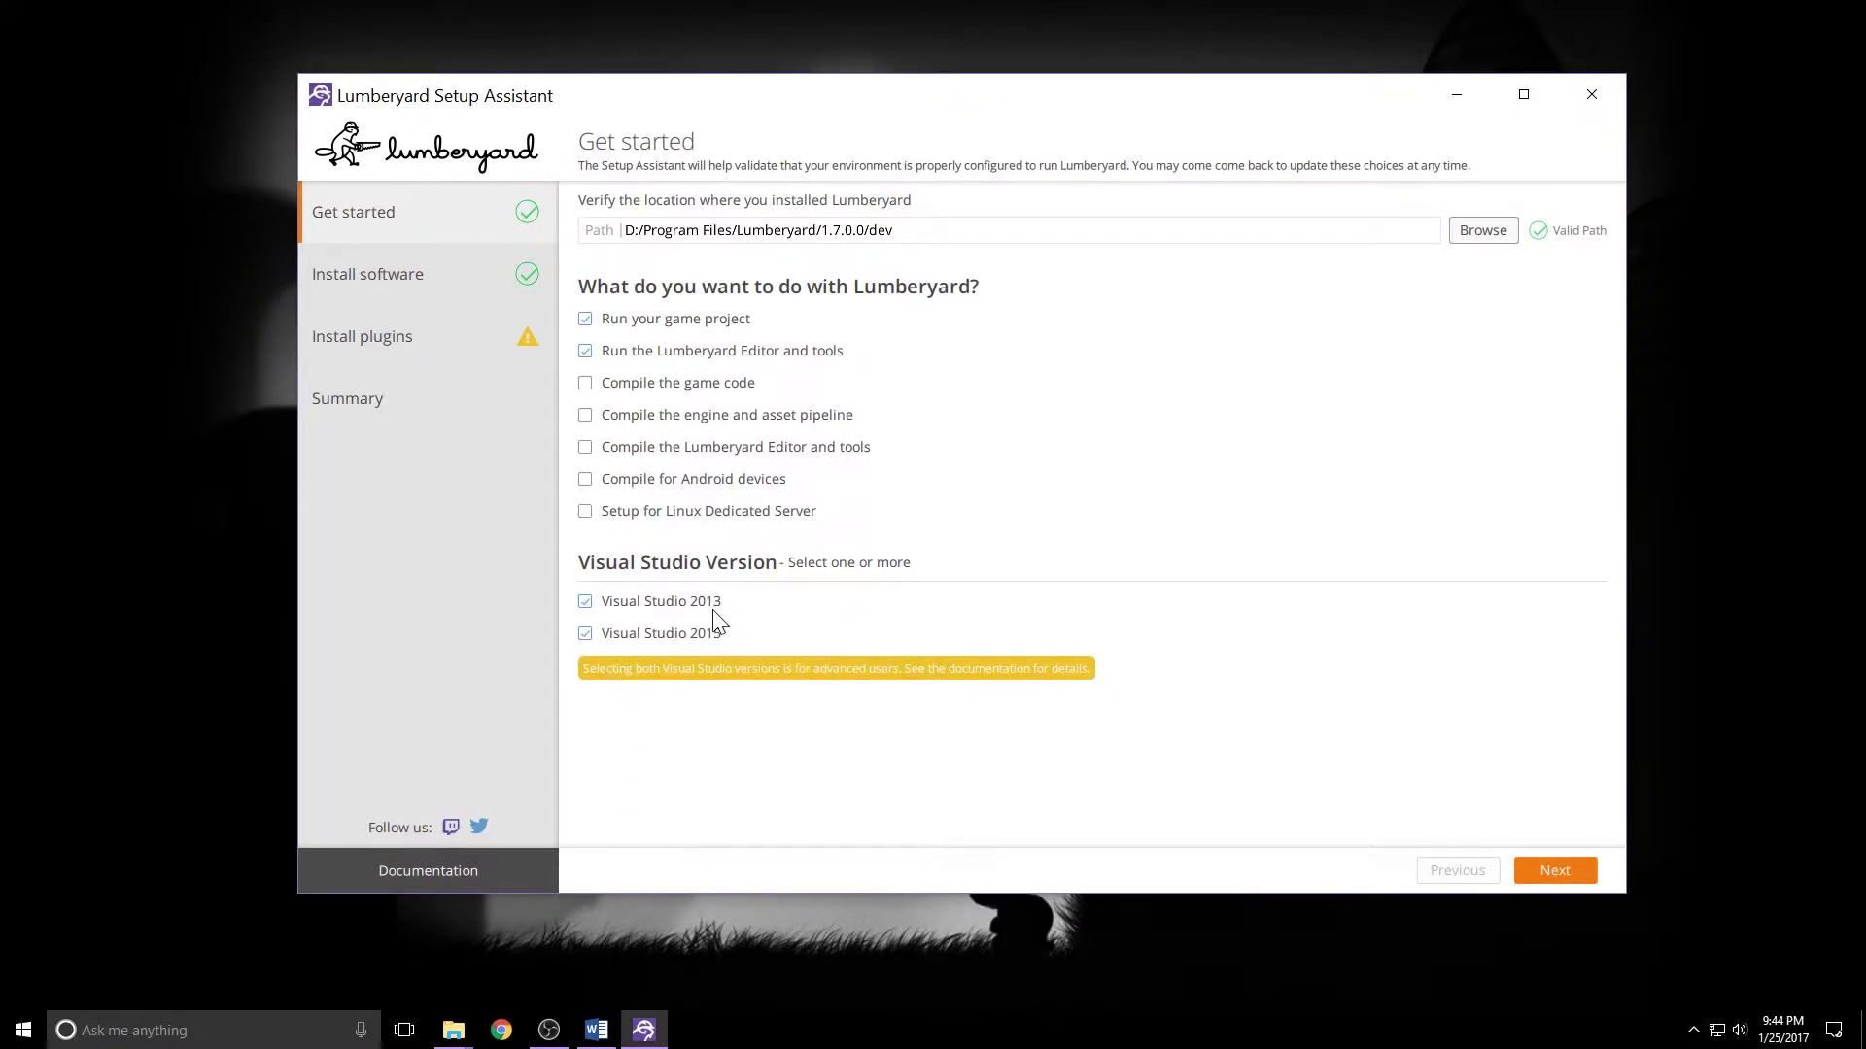
pyautogui.click(585, 603)
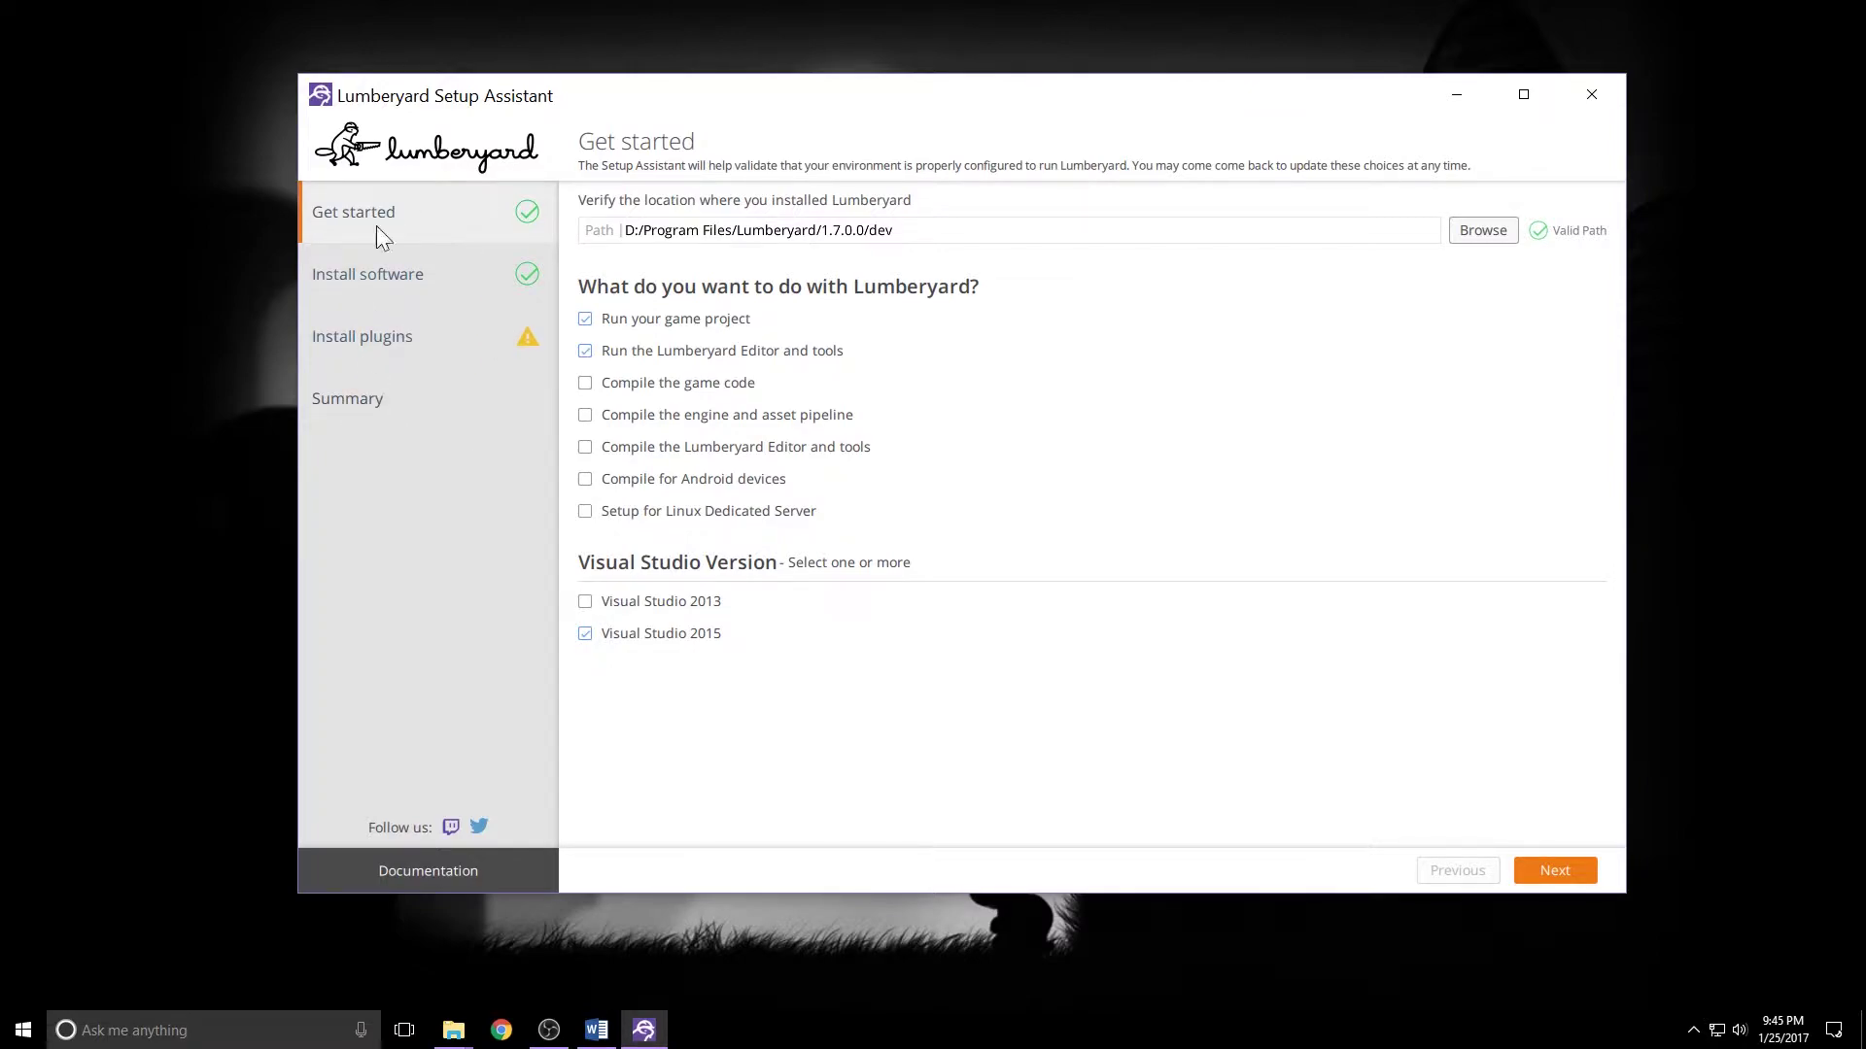
pyautogui.click(585, 383)
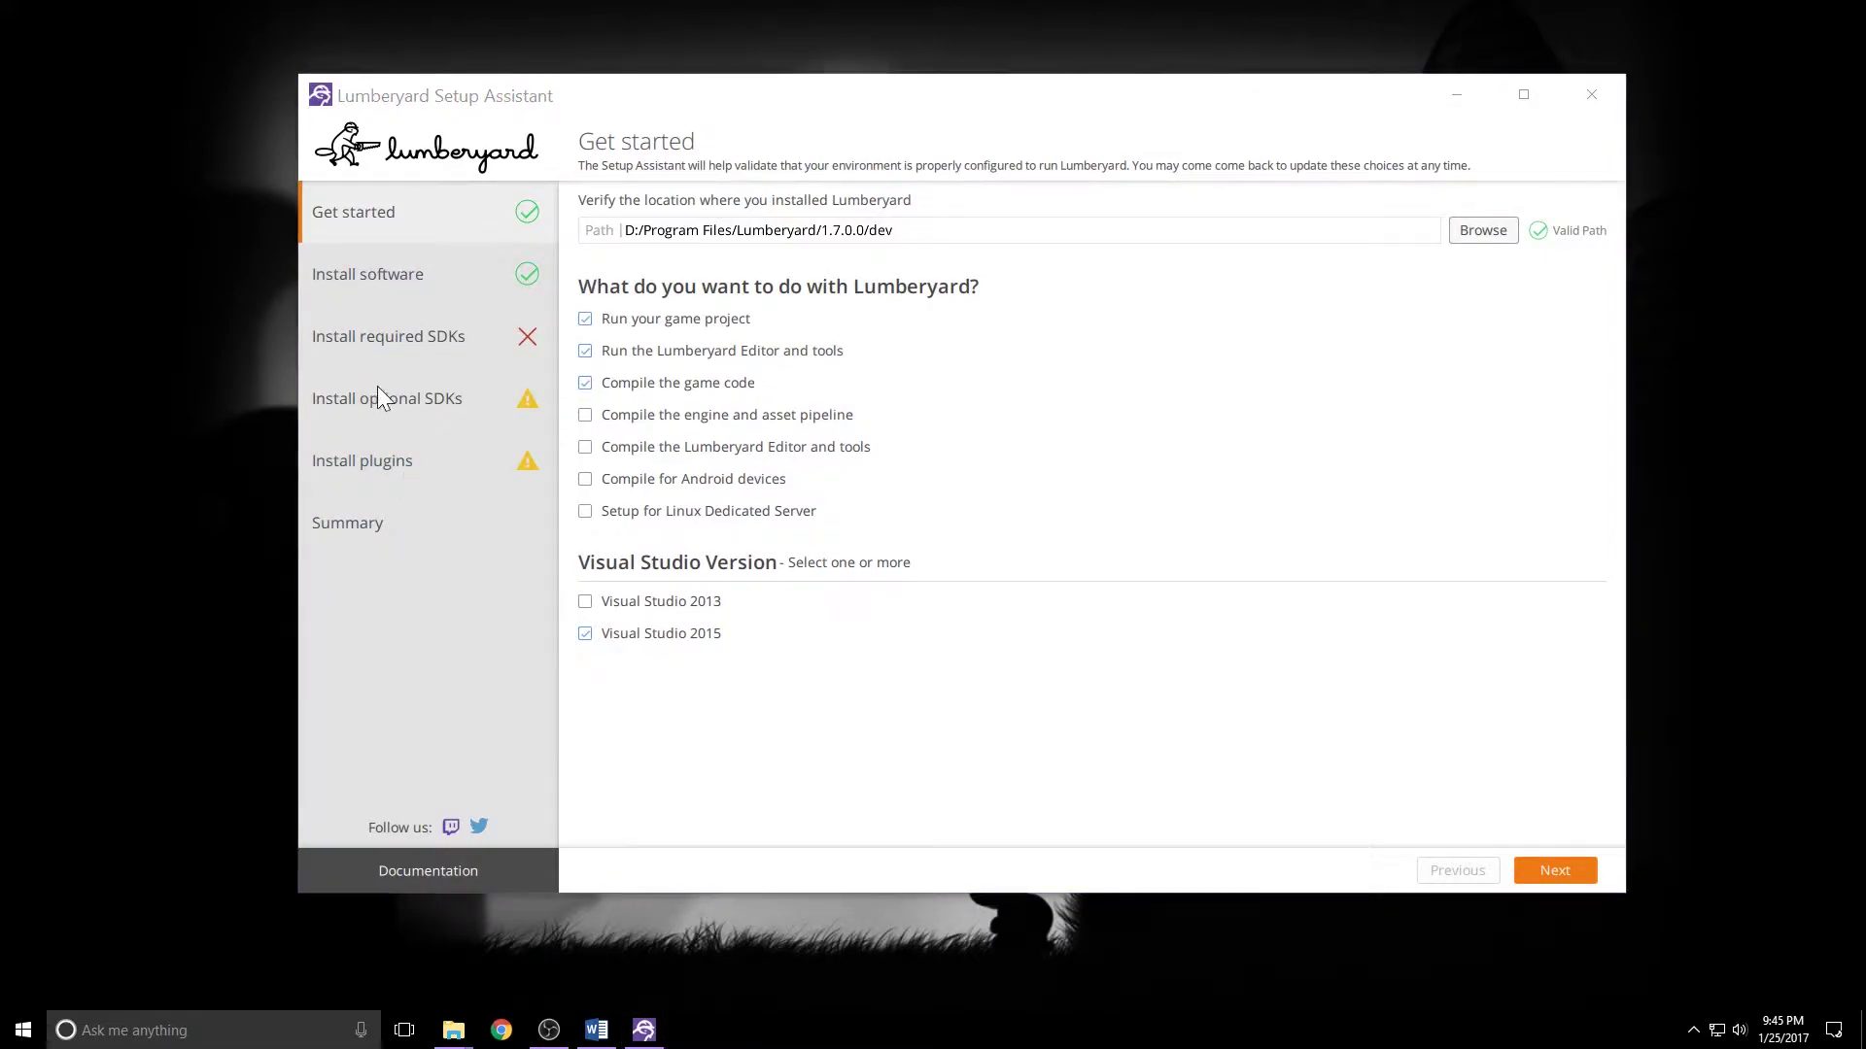
# - Install all the required SDKs and review the SDK list and third-party path
pyautogui.click(409, 345)
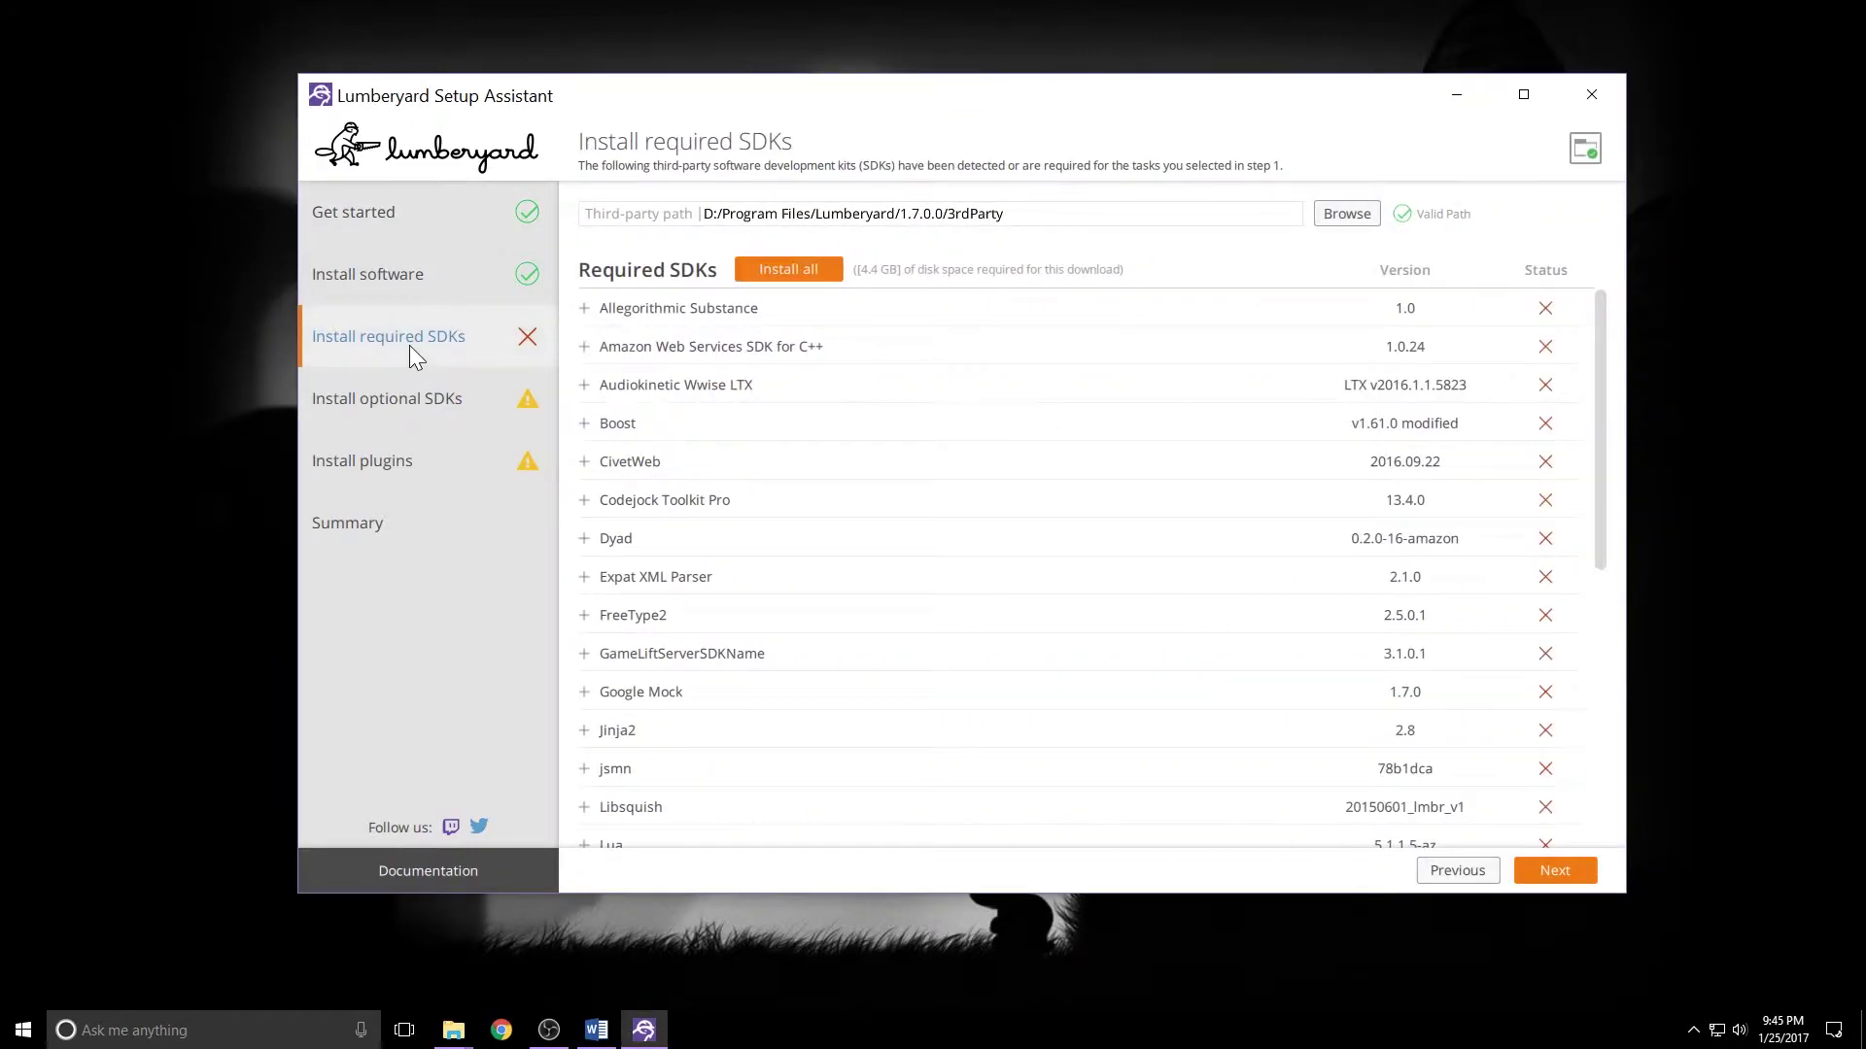
pyautogui.click(783, 270)
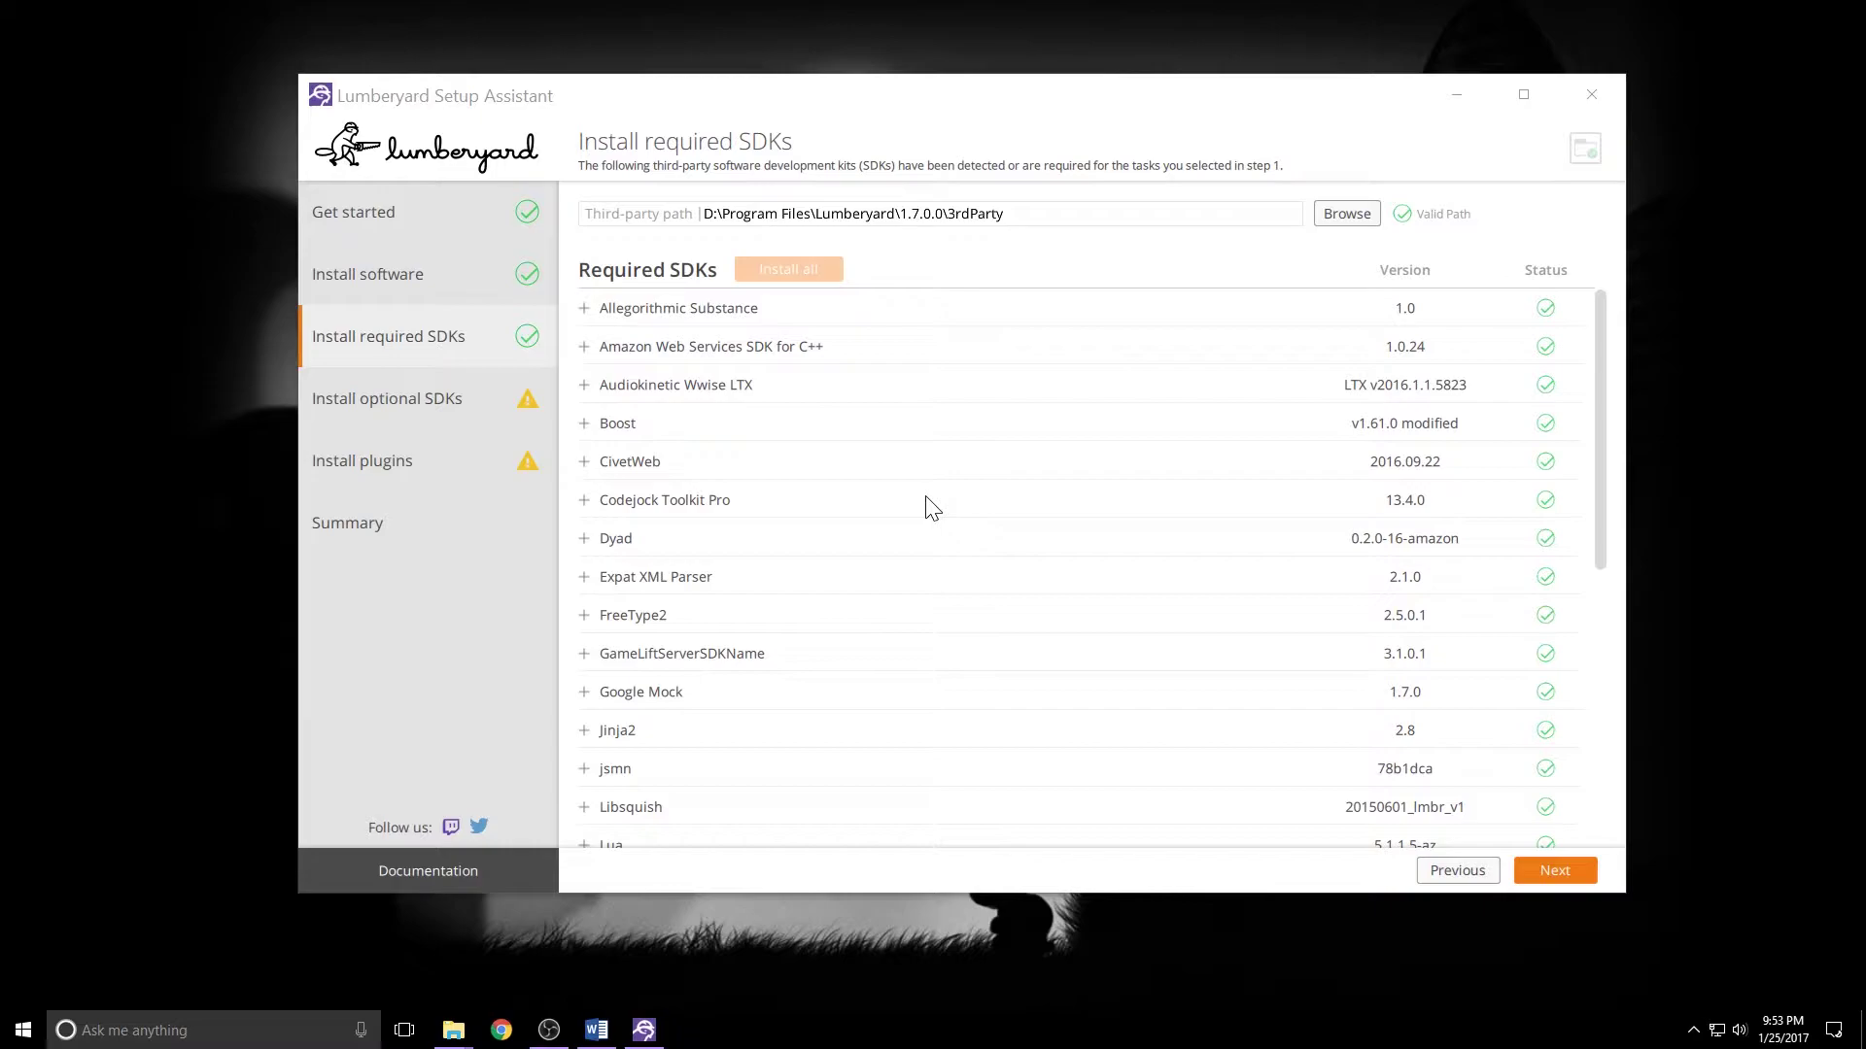
pyautogui.scroll(-5, 1262, 458)
pyautogui.scroll(2, 1399, 724)
pyautogui.scroll(3, 1372, 738)
pyautogui.click(706, 218)
pyautogui.moveTo(706, 217); pyautogui.dragTo(944, 229)
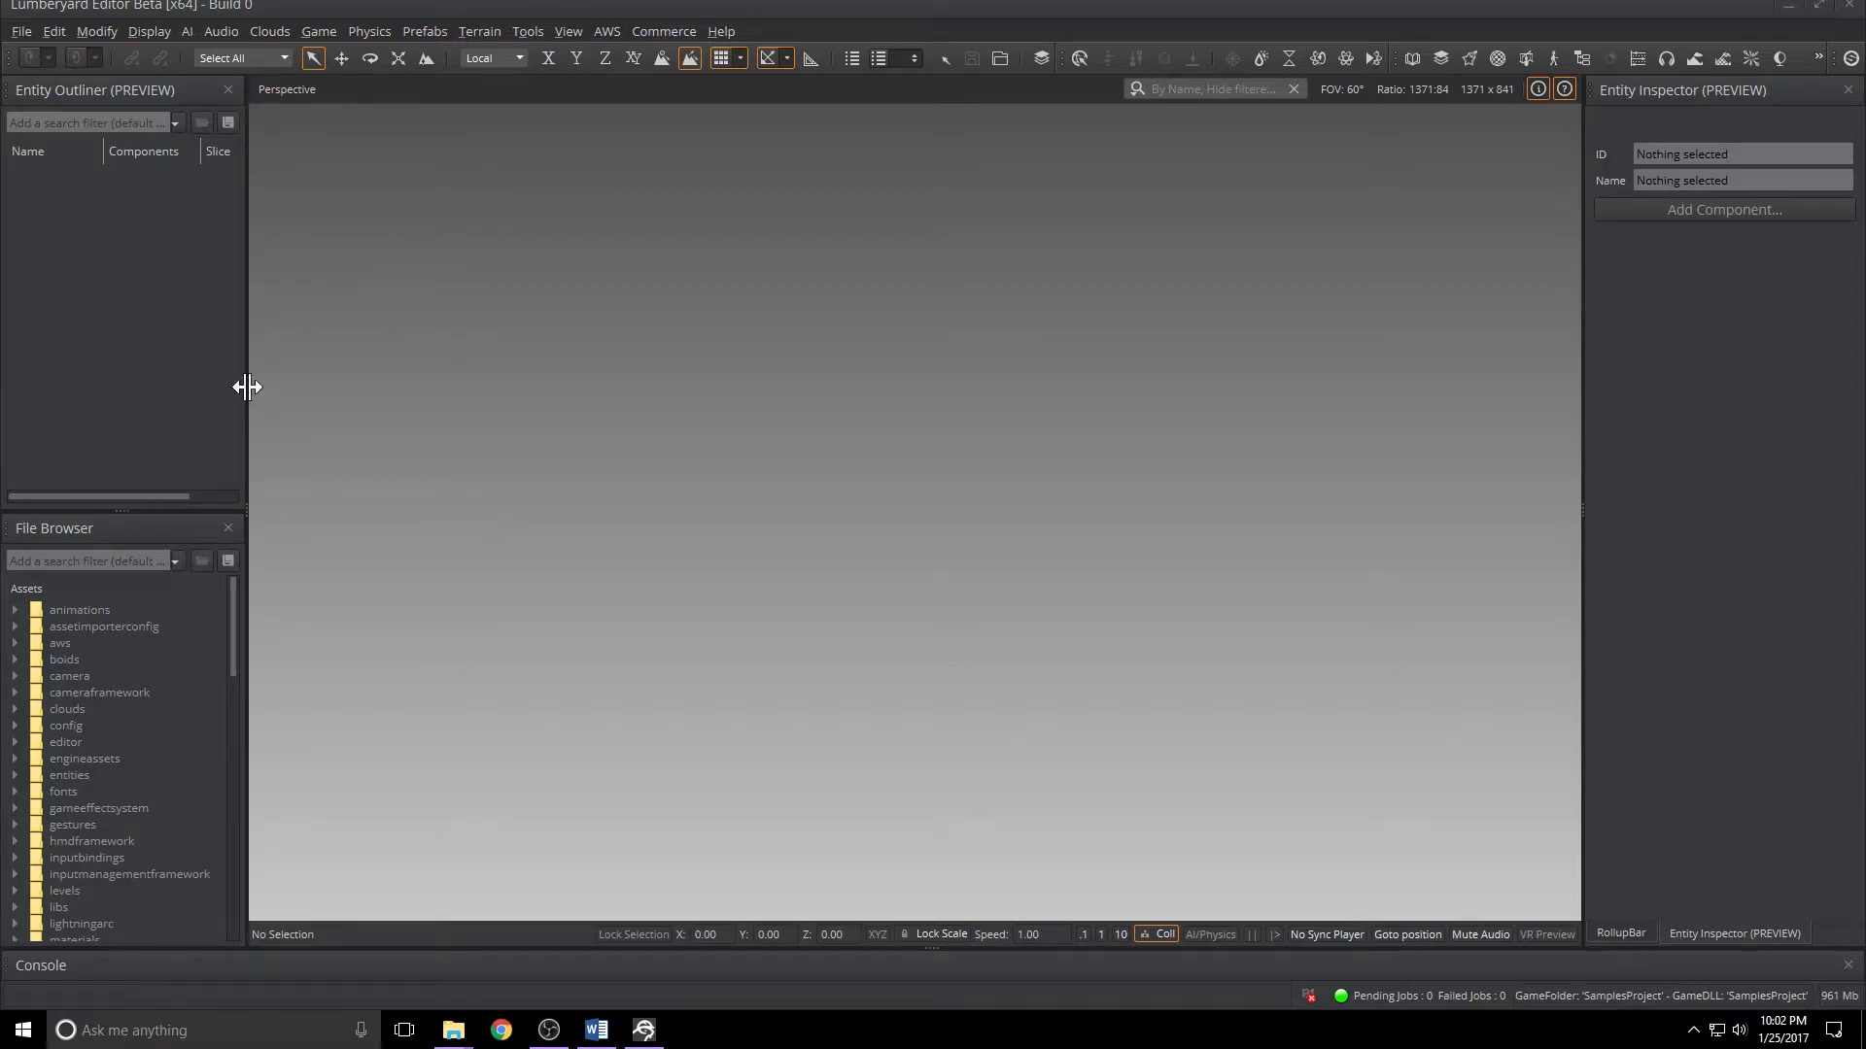
# - Apply the Component Entity Layout, and view the RollupBar before returning to the Entity Inspector
pyautogui.click(569, 33)
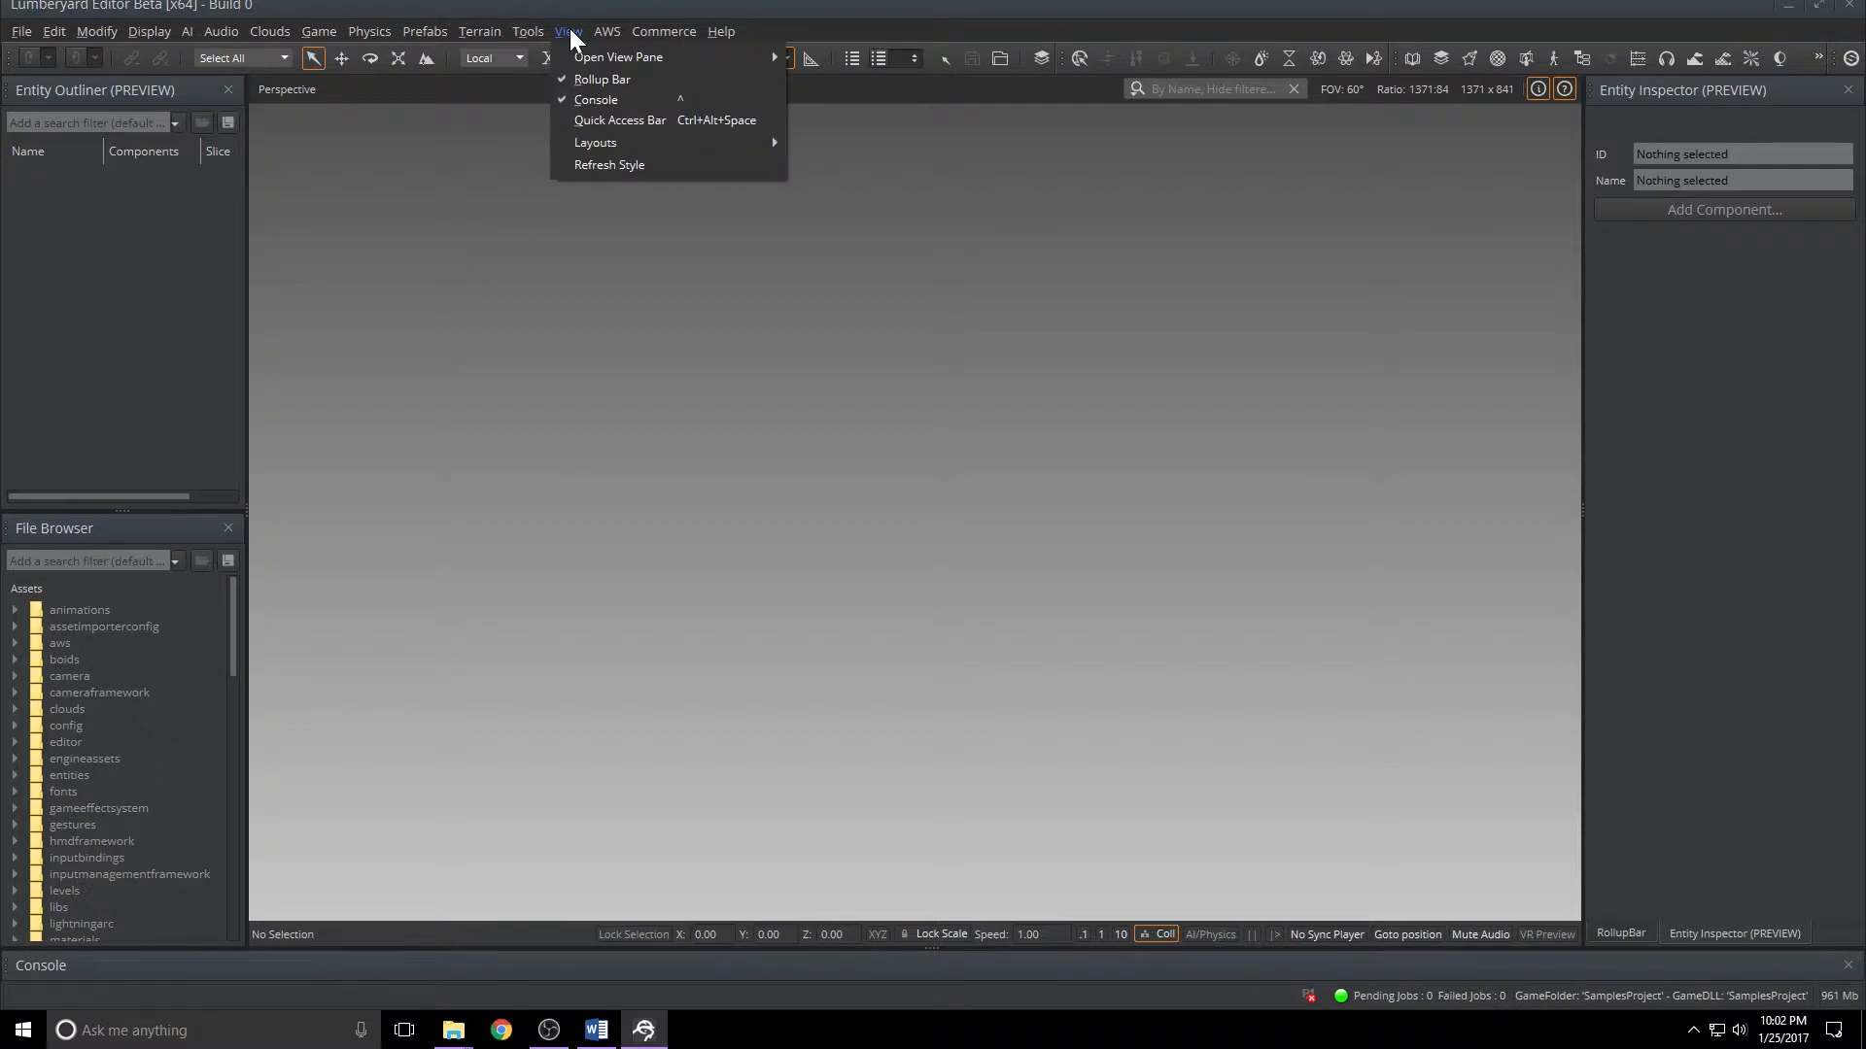
pyautogui.moveTo(692, 144)
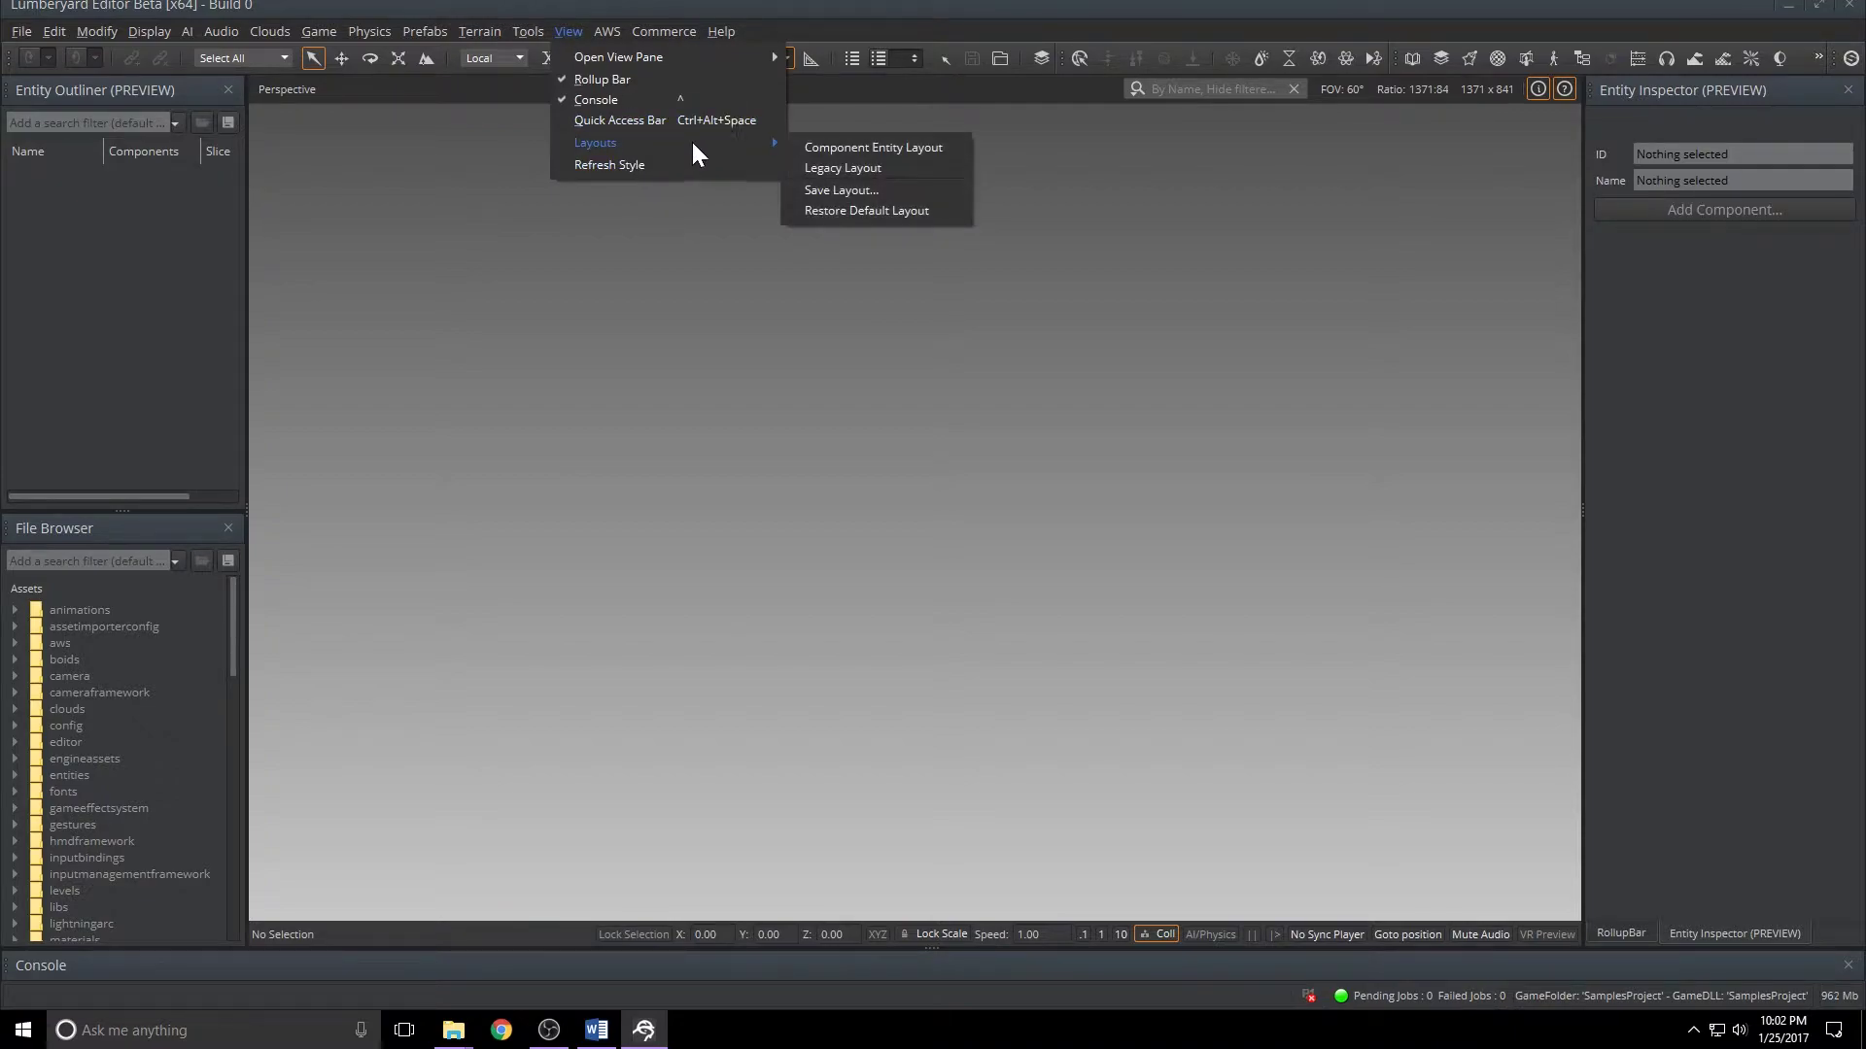
pyautogui.click(853, 148)
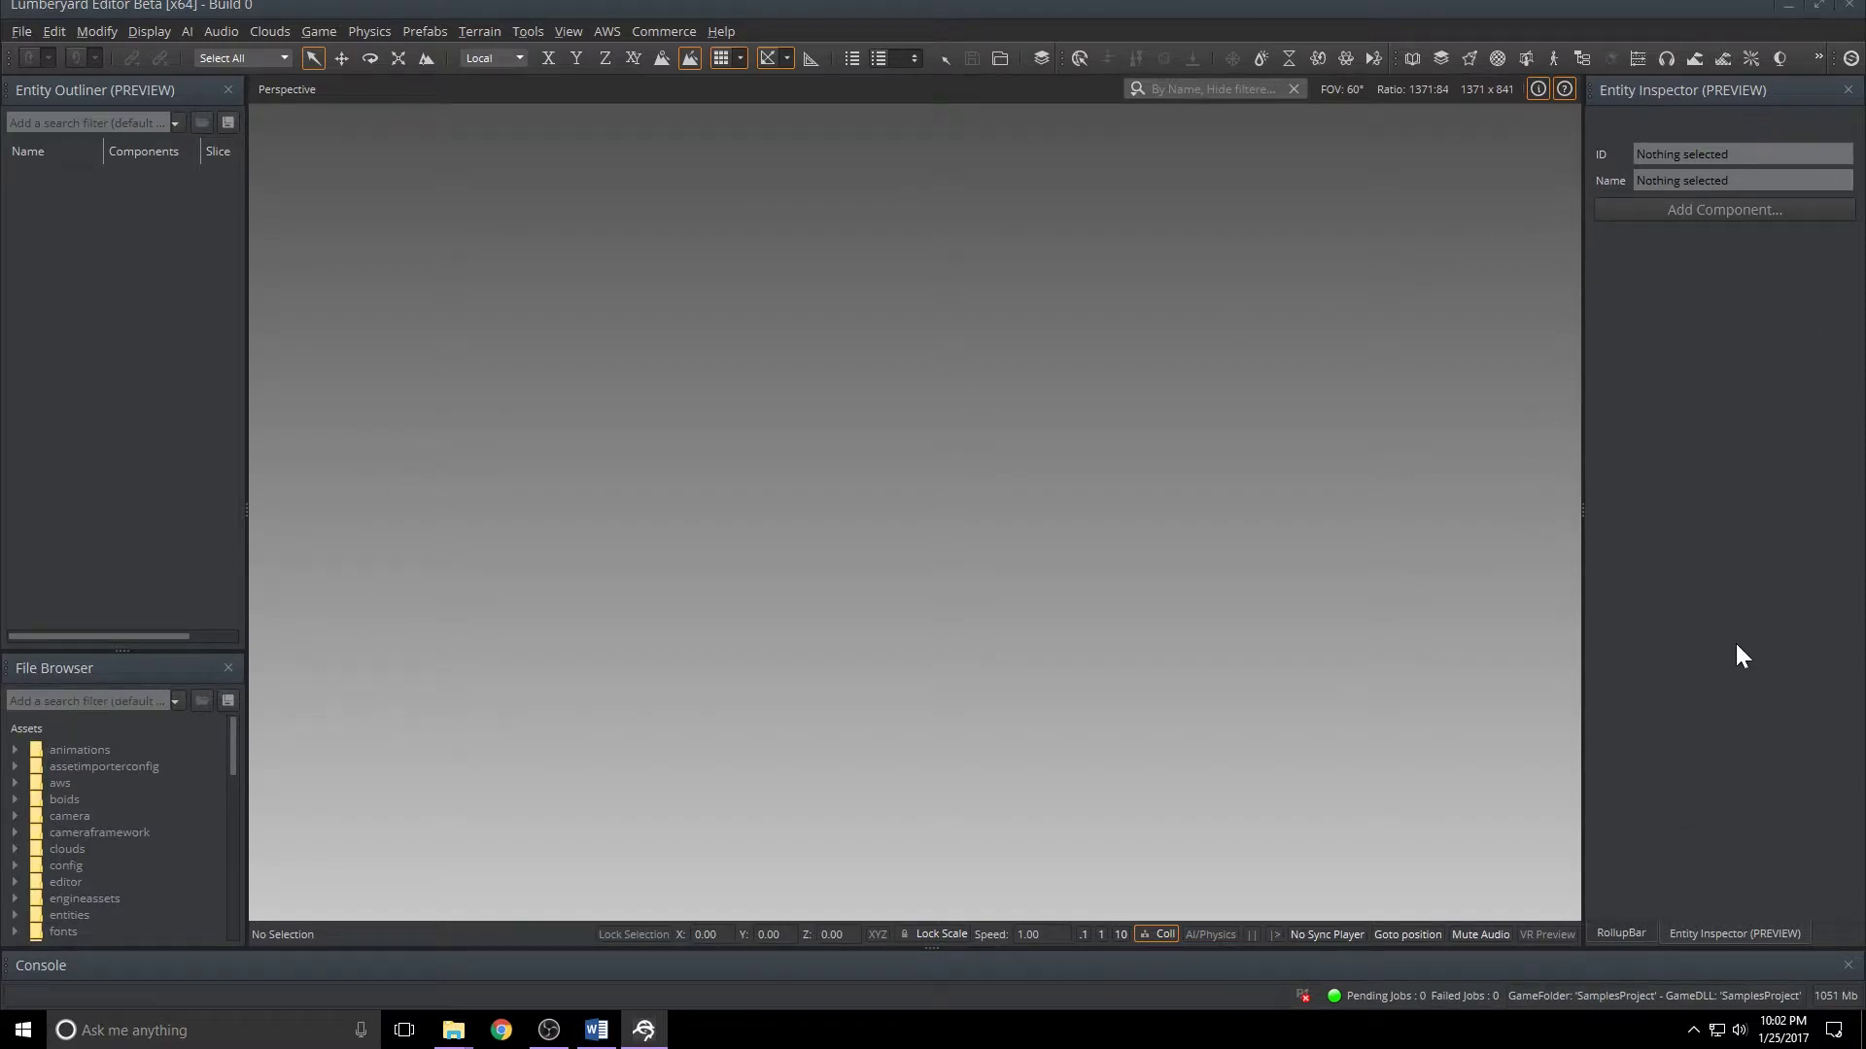
pyautogui.click(1623, 931)
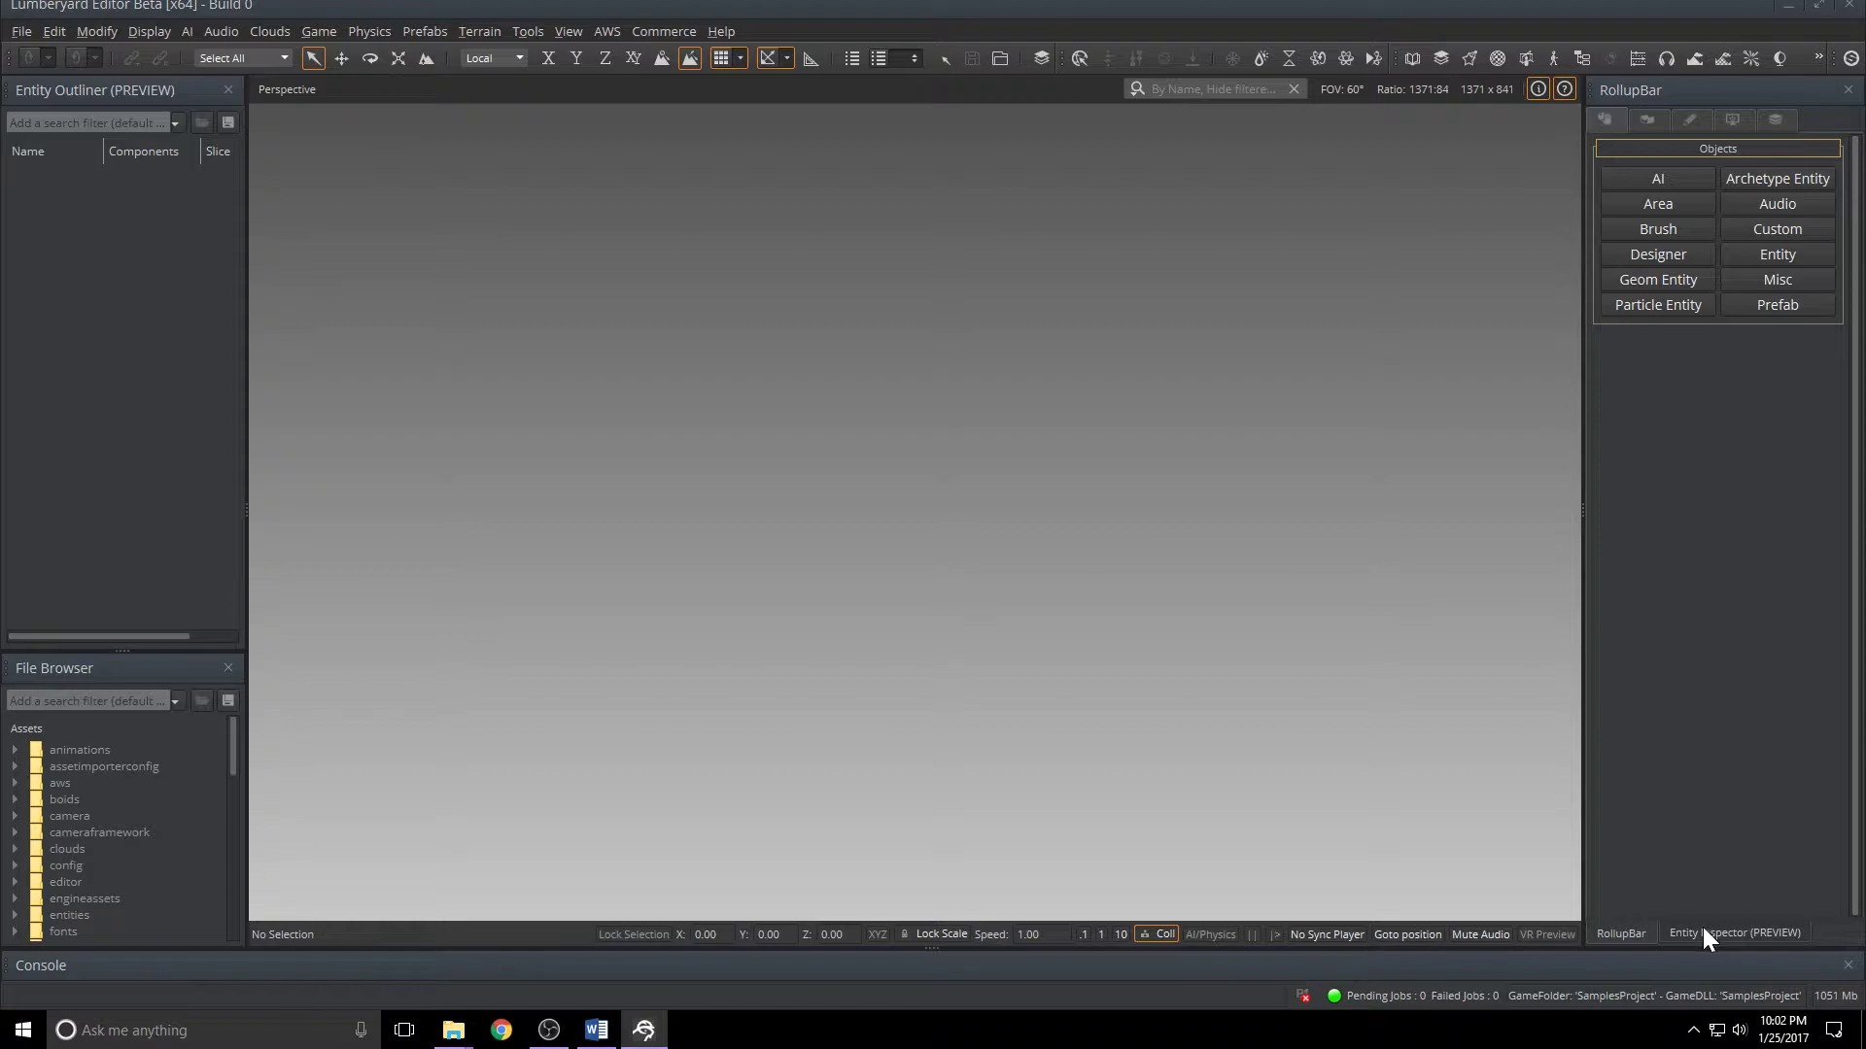
pyautogui.click(1702, 931)
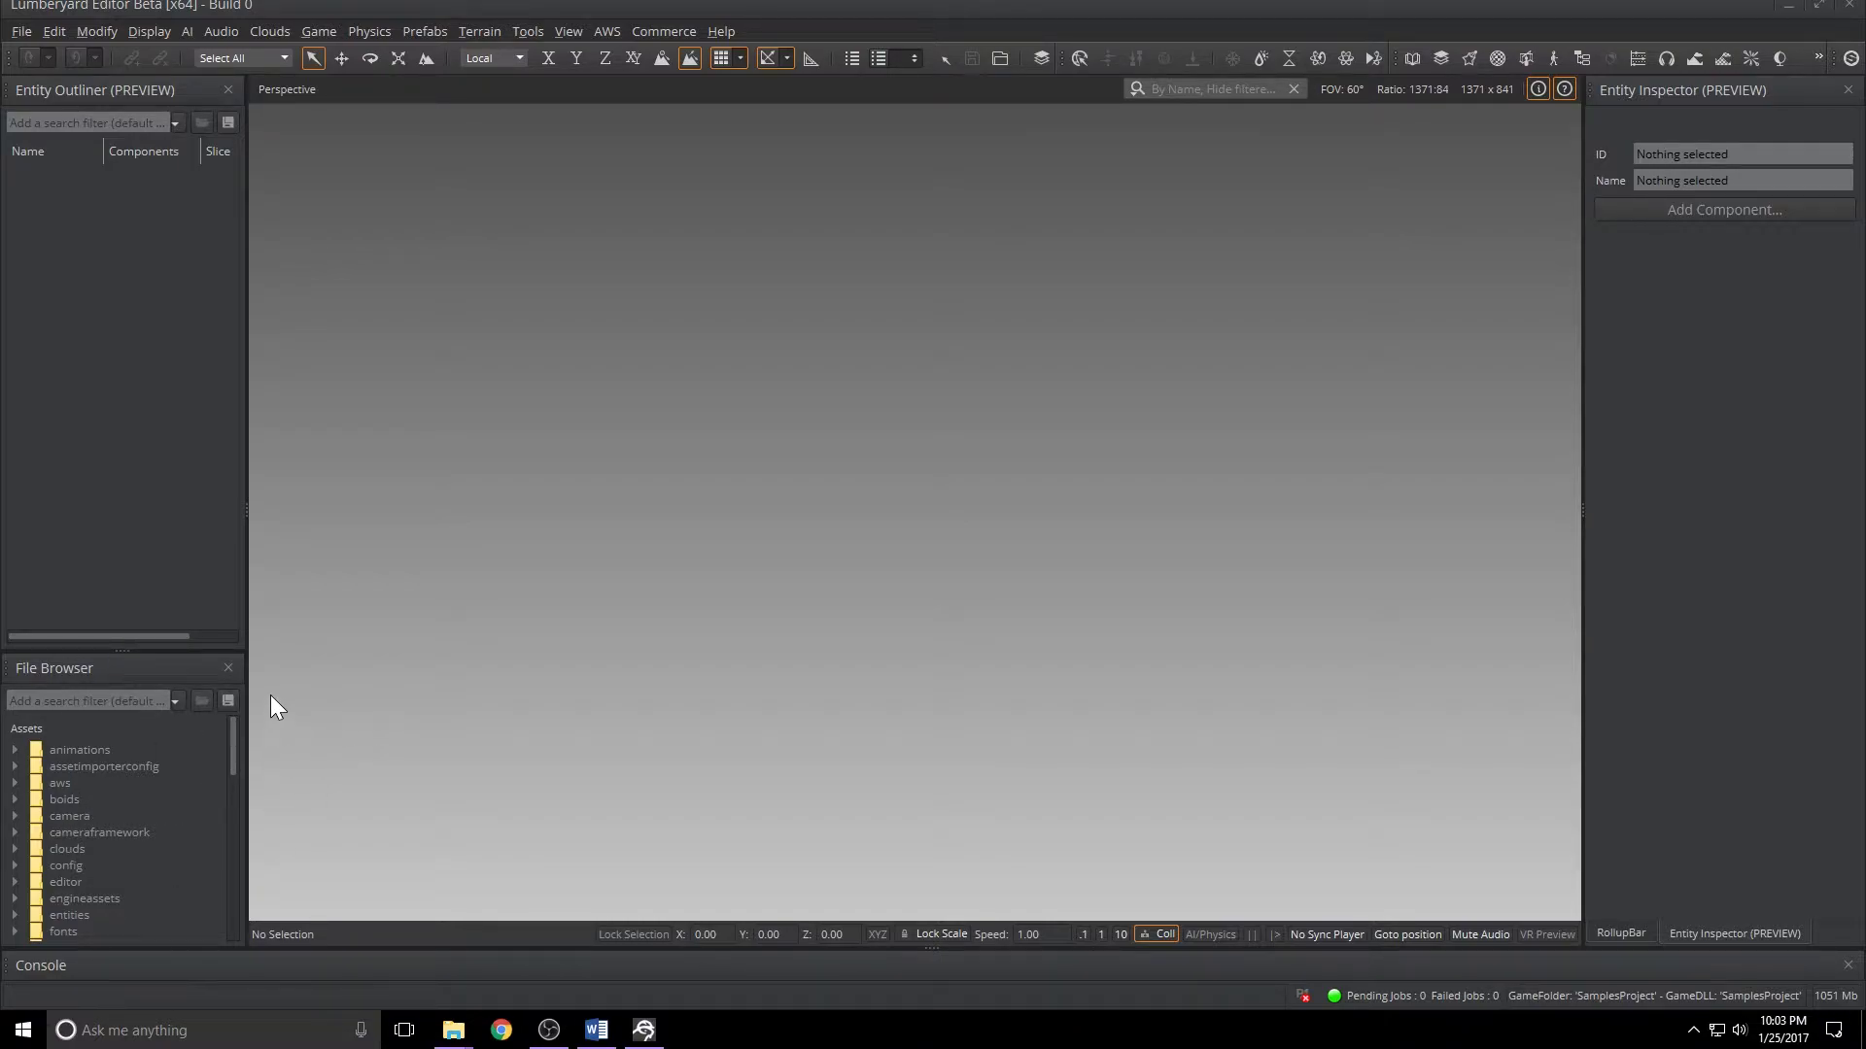
# - Open the Asset Browser (PREVIEW) pane, examine the contents of the dev folder, and close the pane
pyautogui.click(569, 33)
pyautogui.moveTo(721, 31)
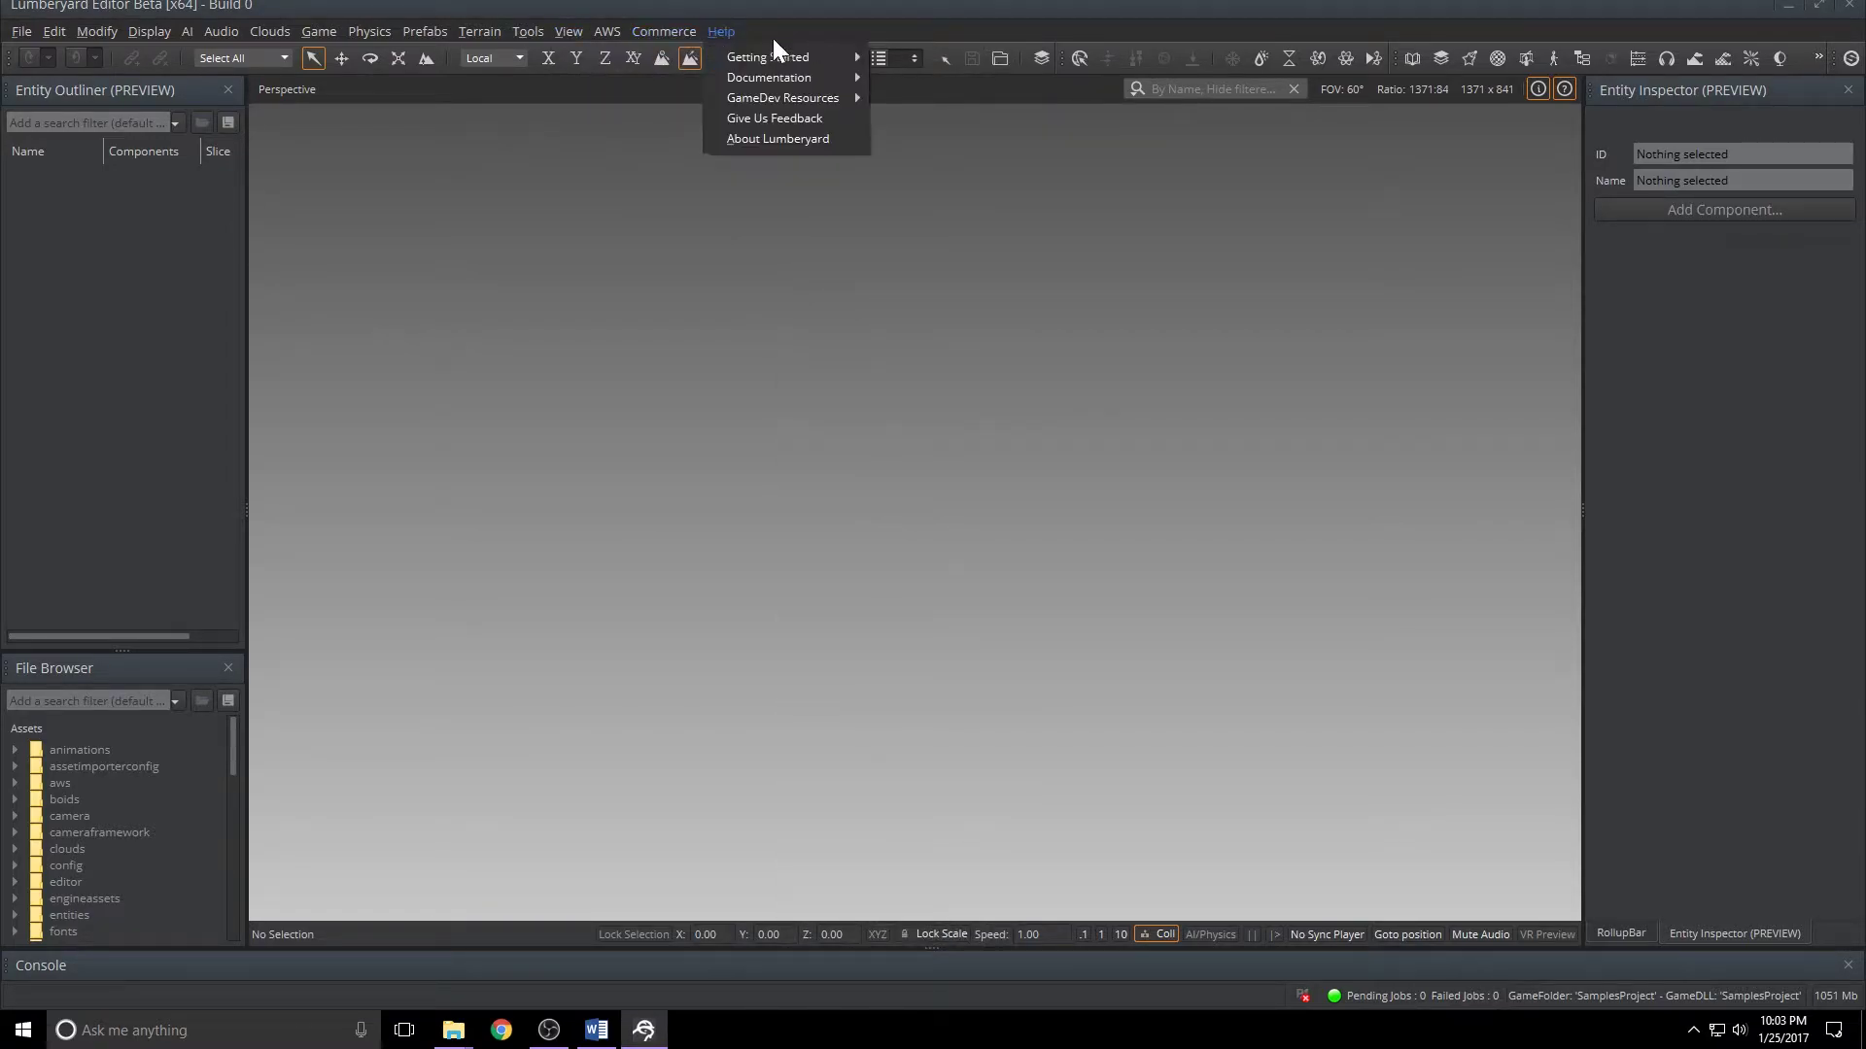
pyautogui.moveTo(568, 31)
pyautogui.moveTo(661, 57)
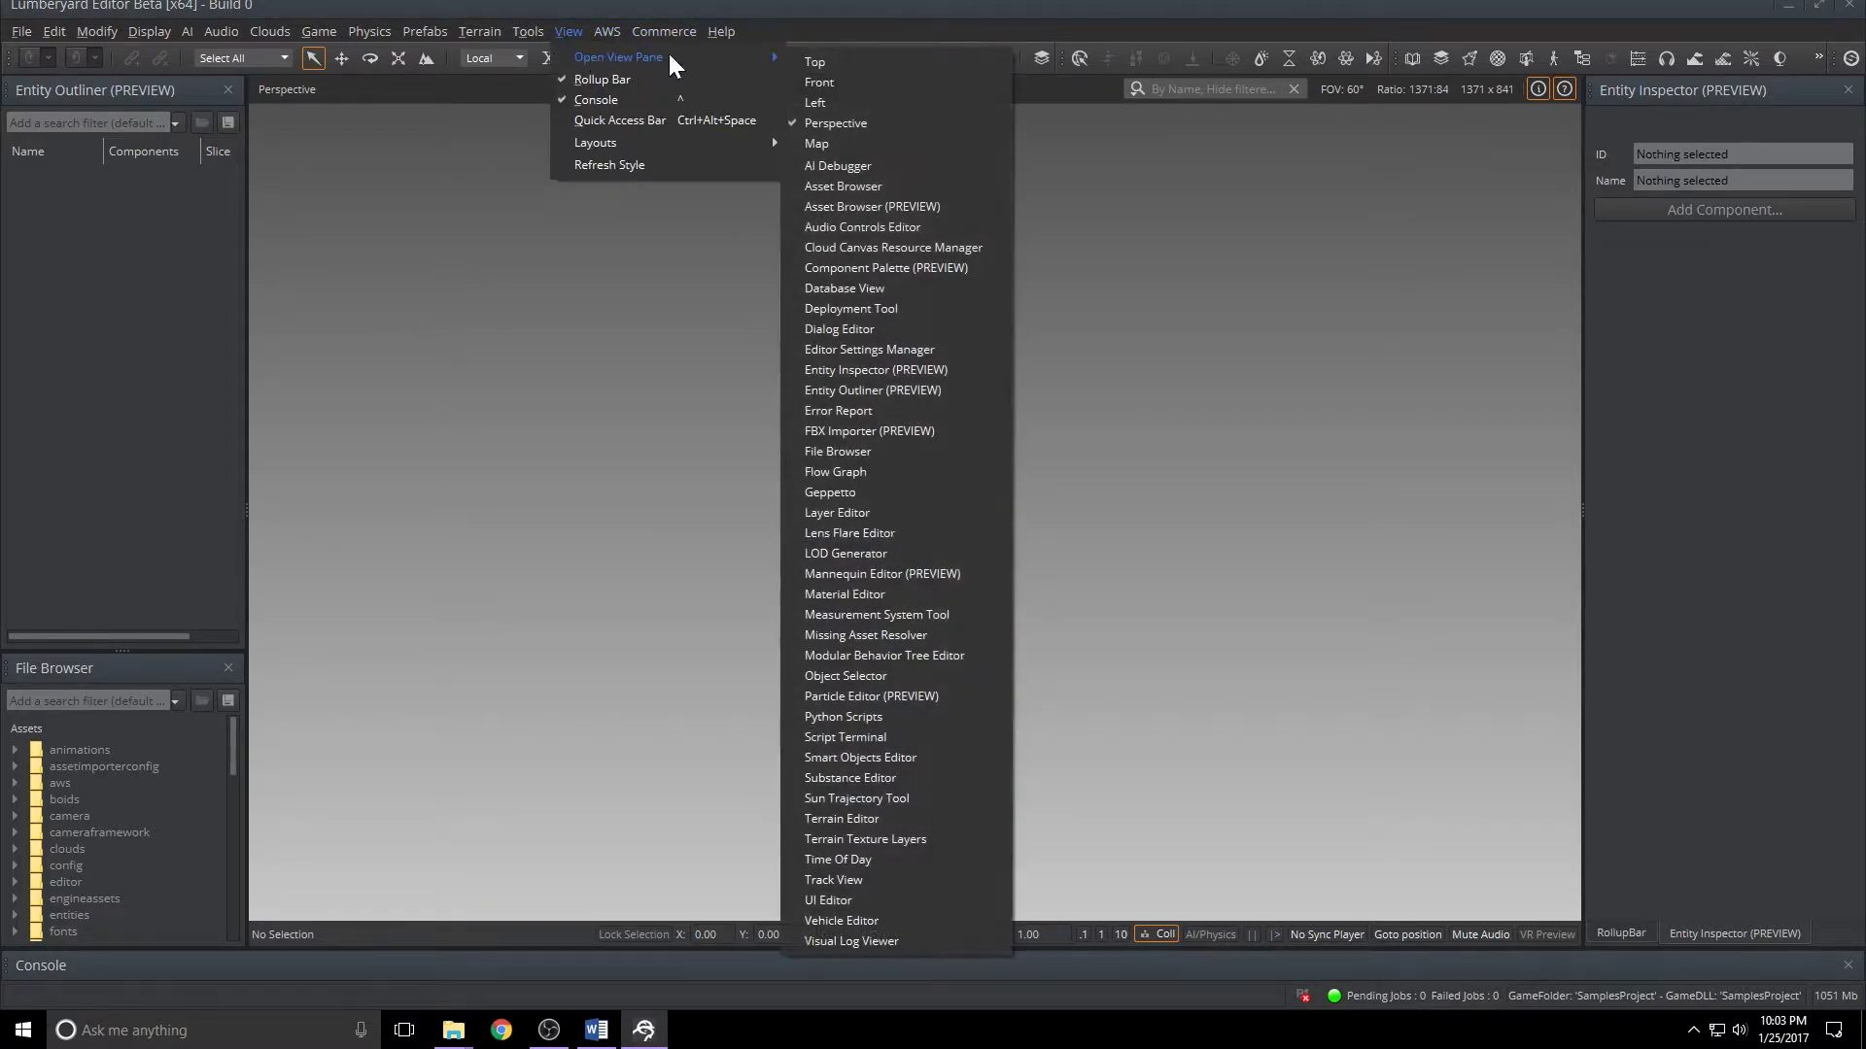
pyautogui.click(882, 206)
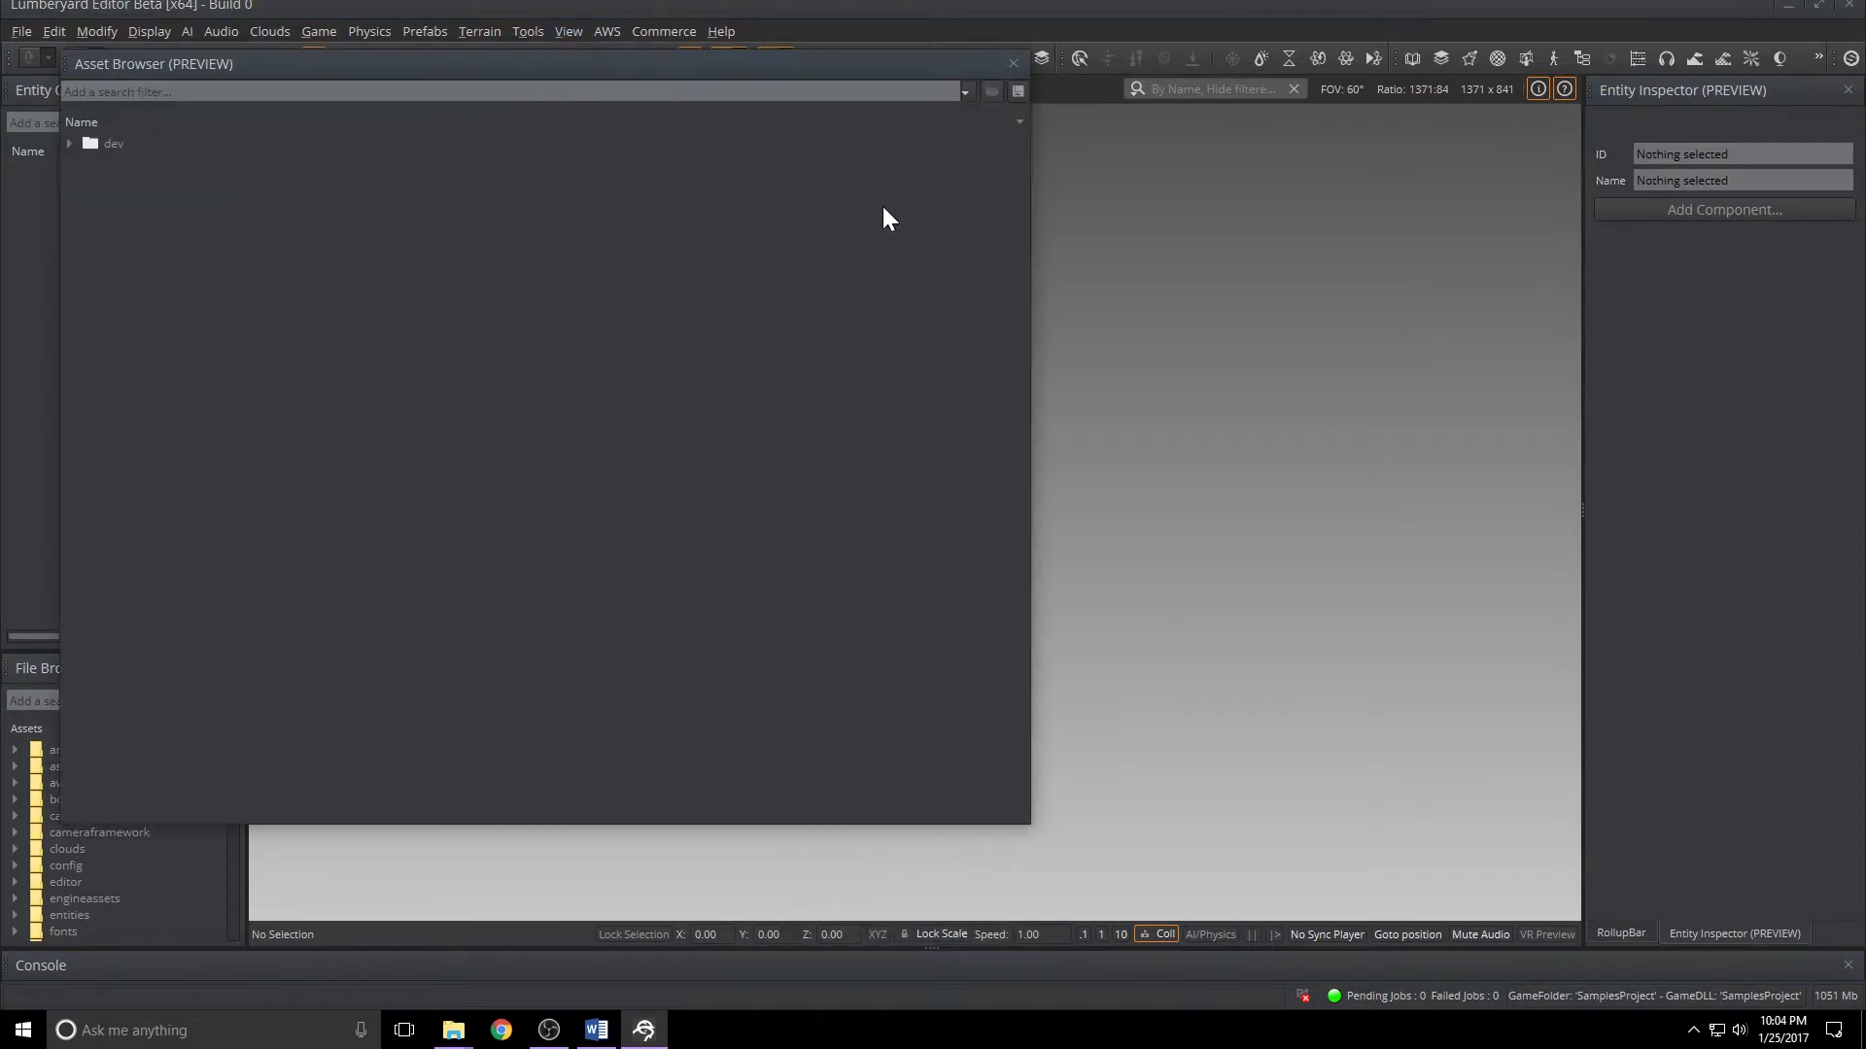
pyautogui.moveTo(266, 60); pyautogui.dragTo(554, 184)
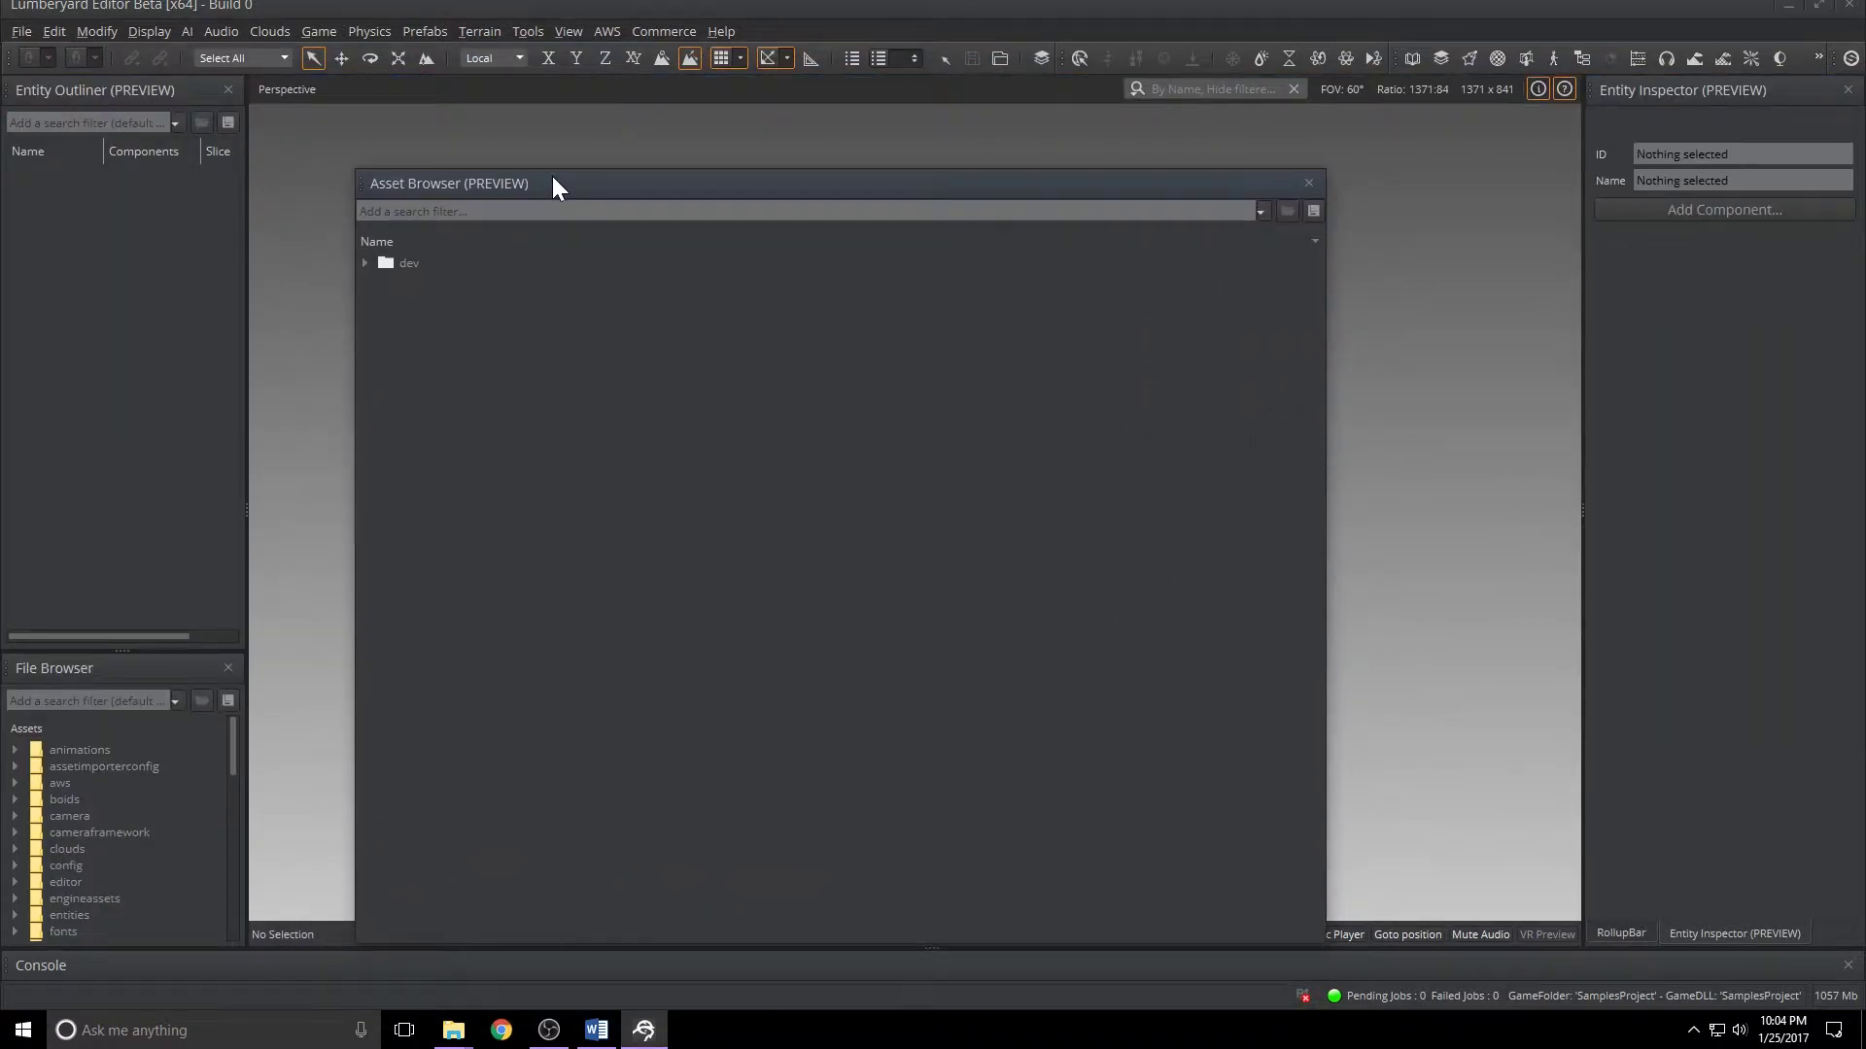
pyautogui.click(367, 262)
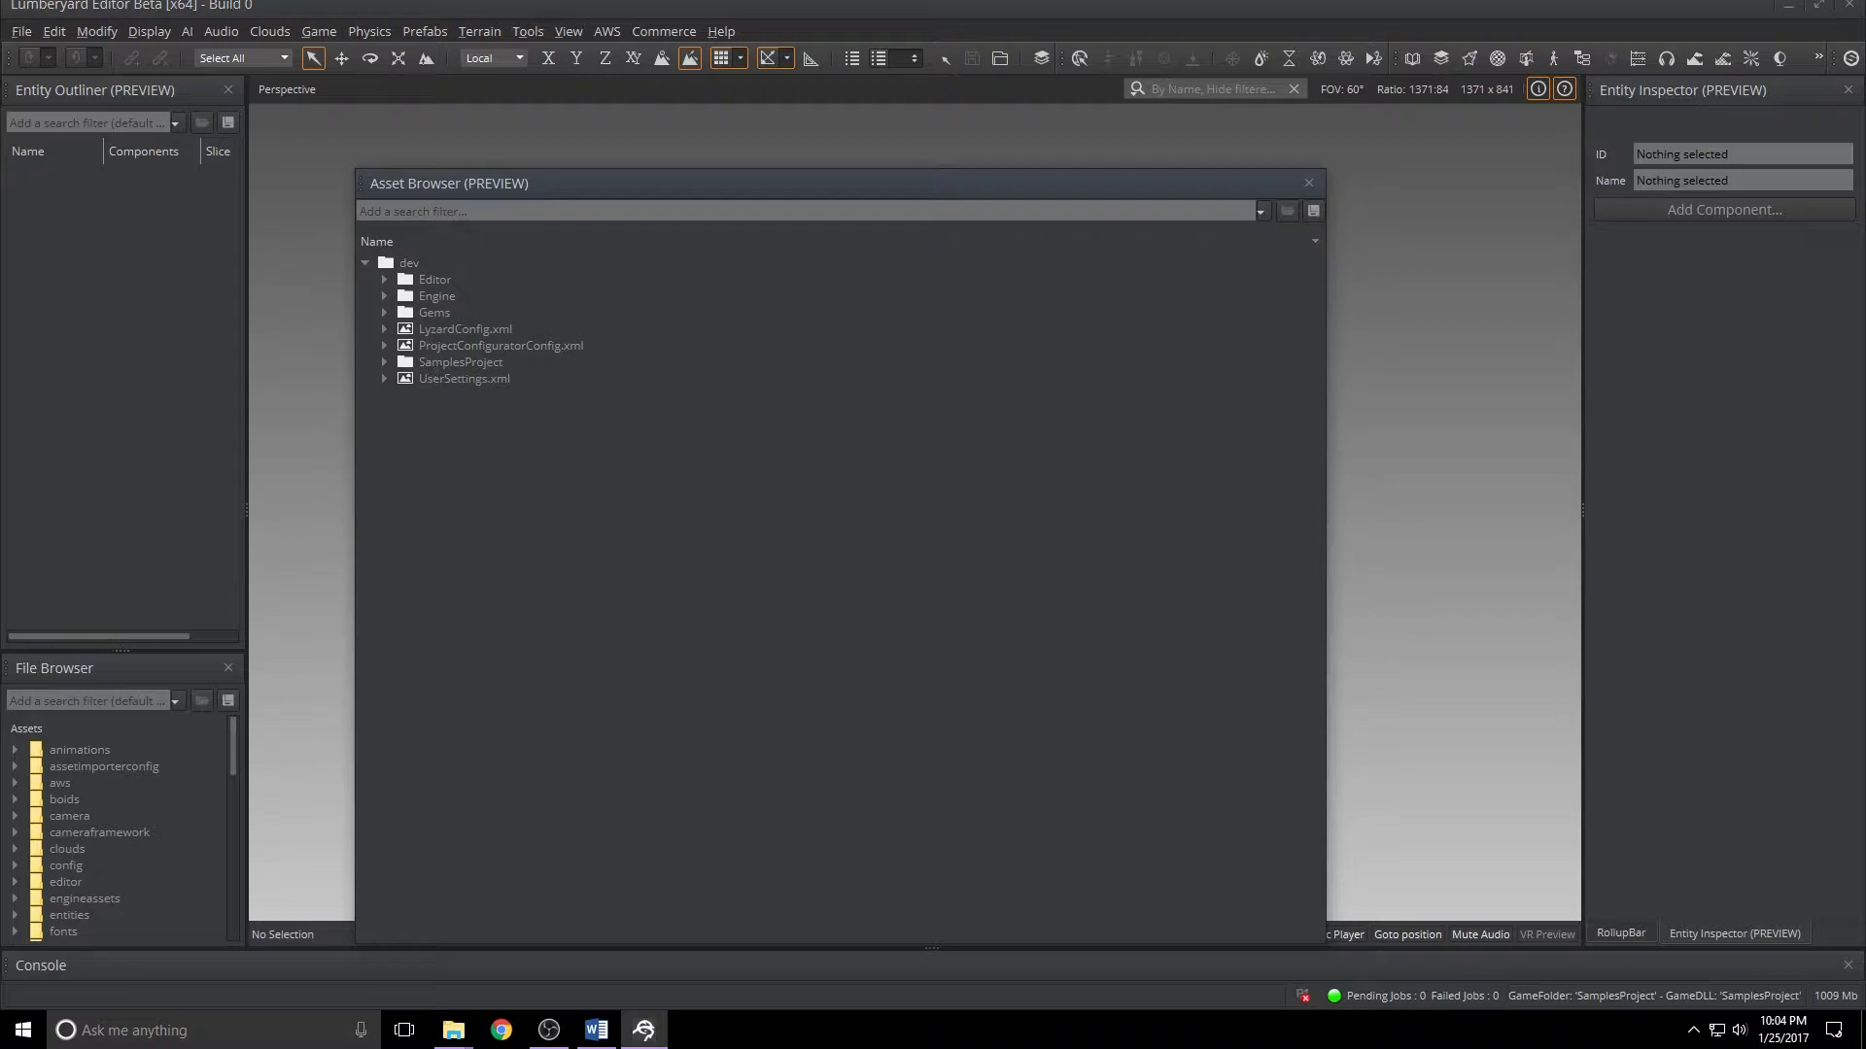
pyautogui.moveTo(890, 185); pyautogui.dragTo(952, 182)
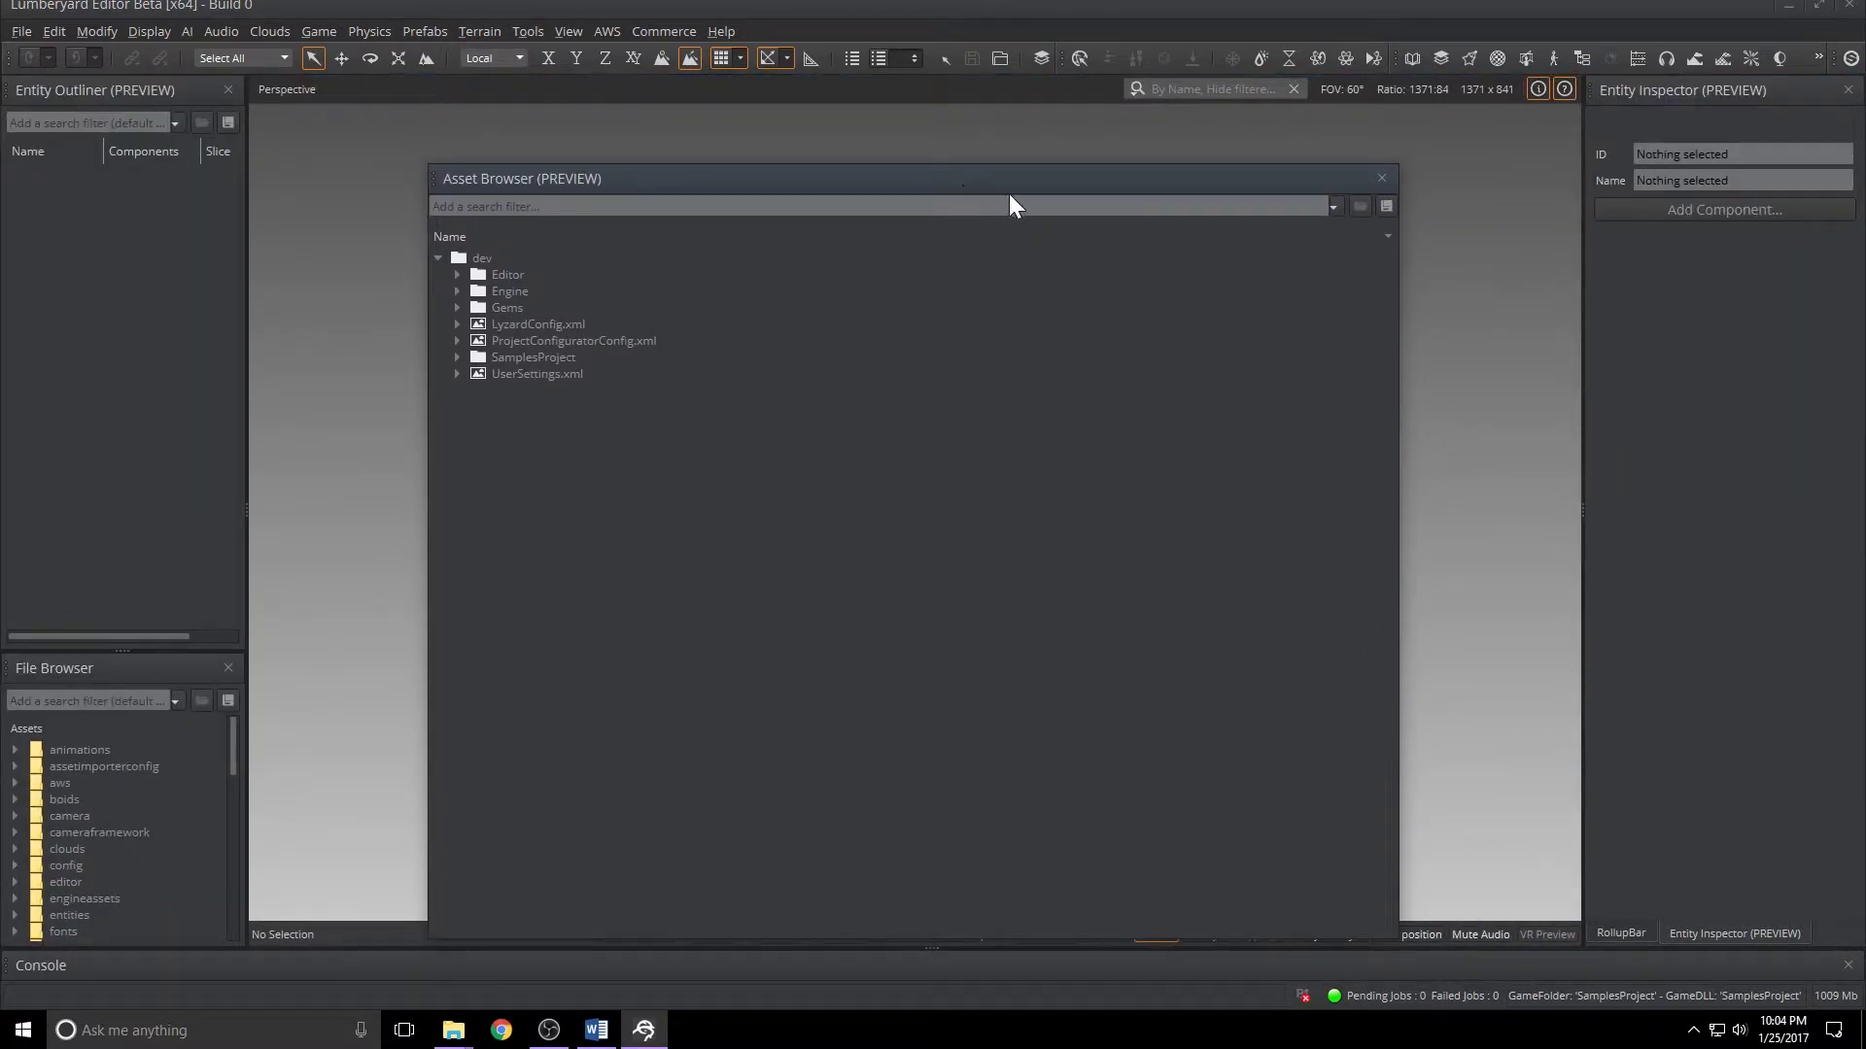
pyautogui.click(1381, 178)
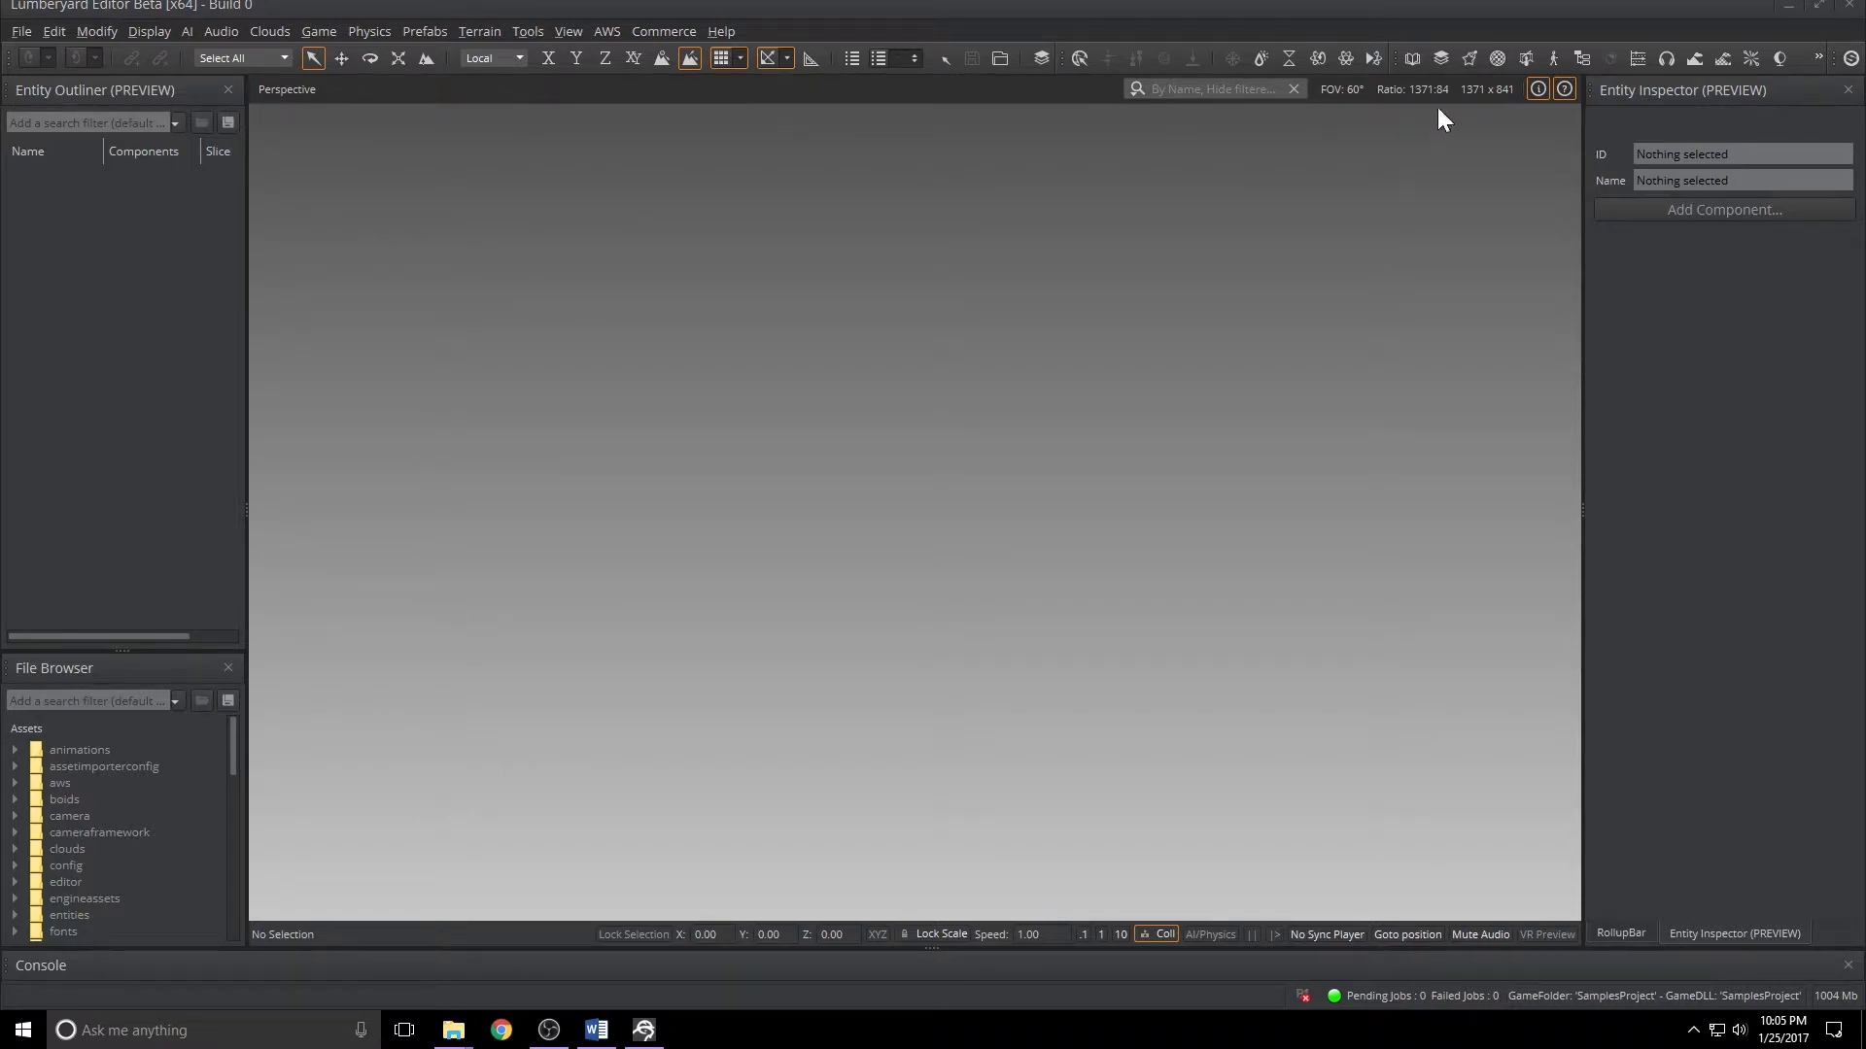
# - Set the toolbar icon size to 32 in the general editor settings
pyautogui.click(23, 29)
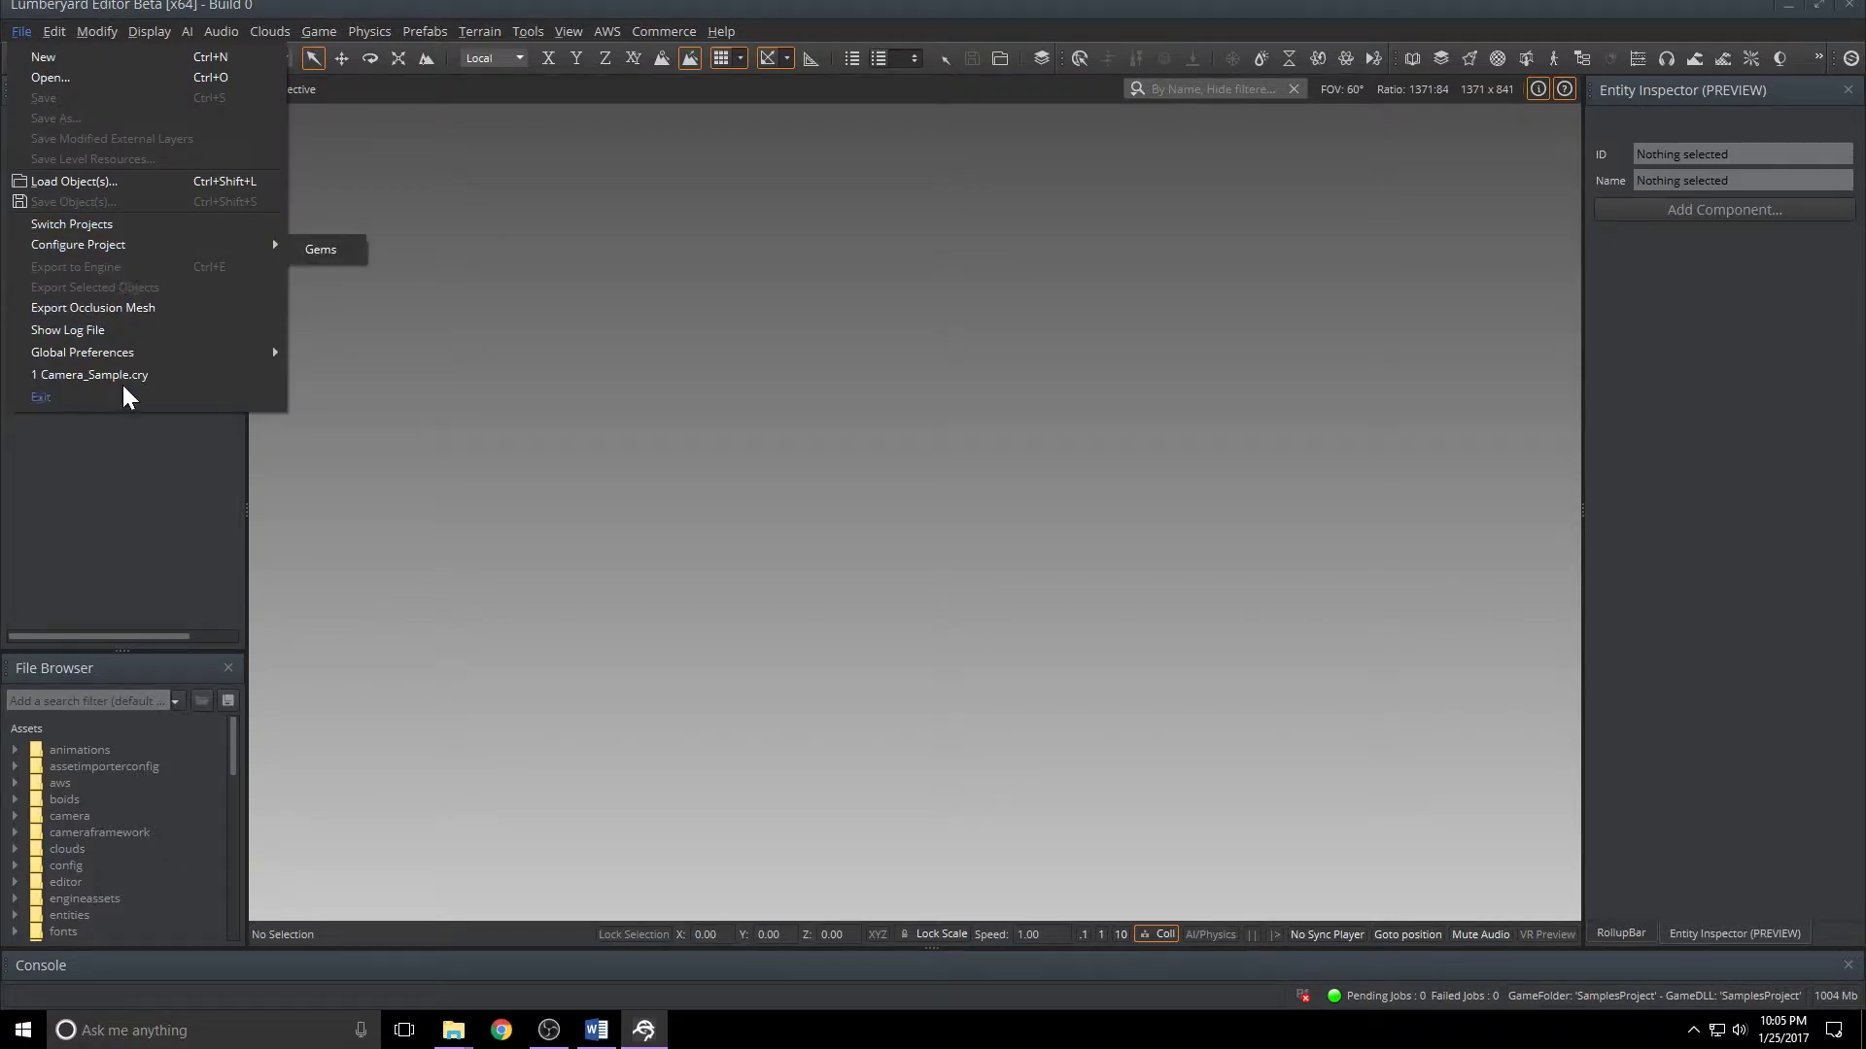
pyautogui.moveTo(126, 353)
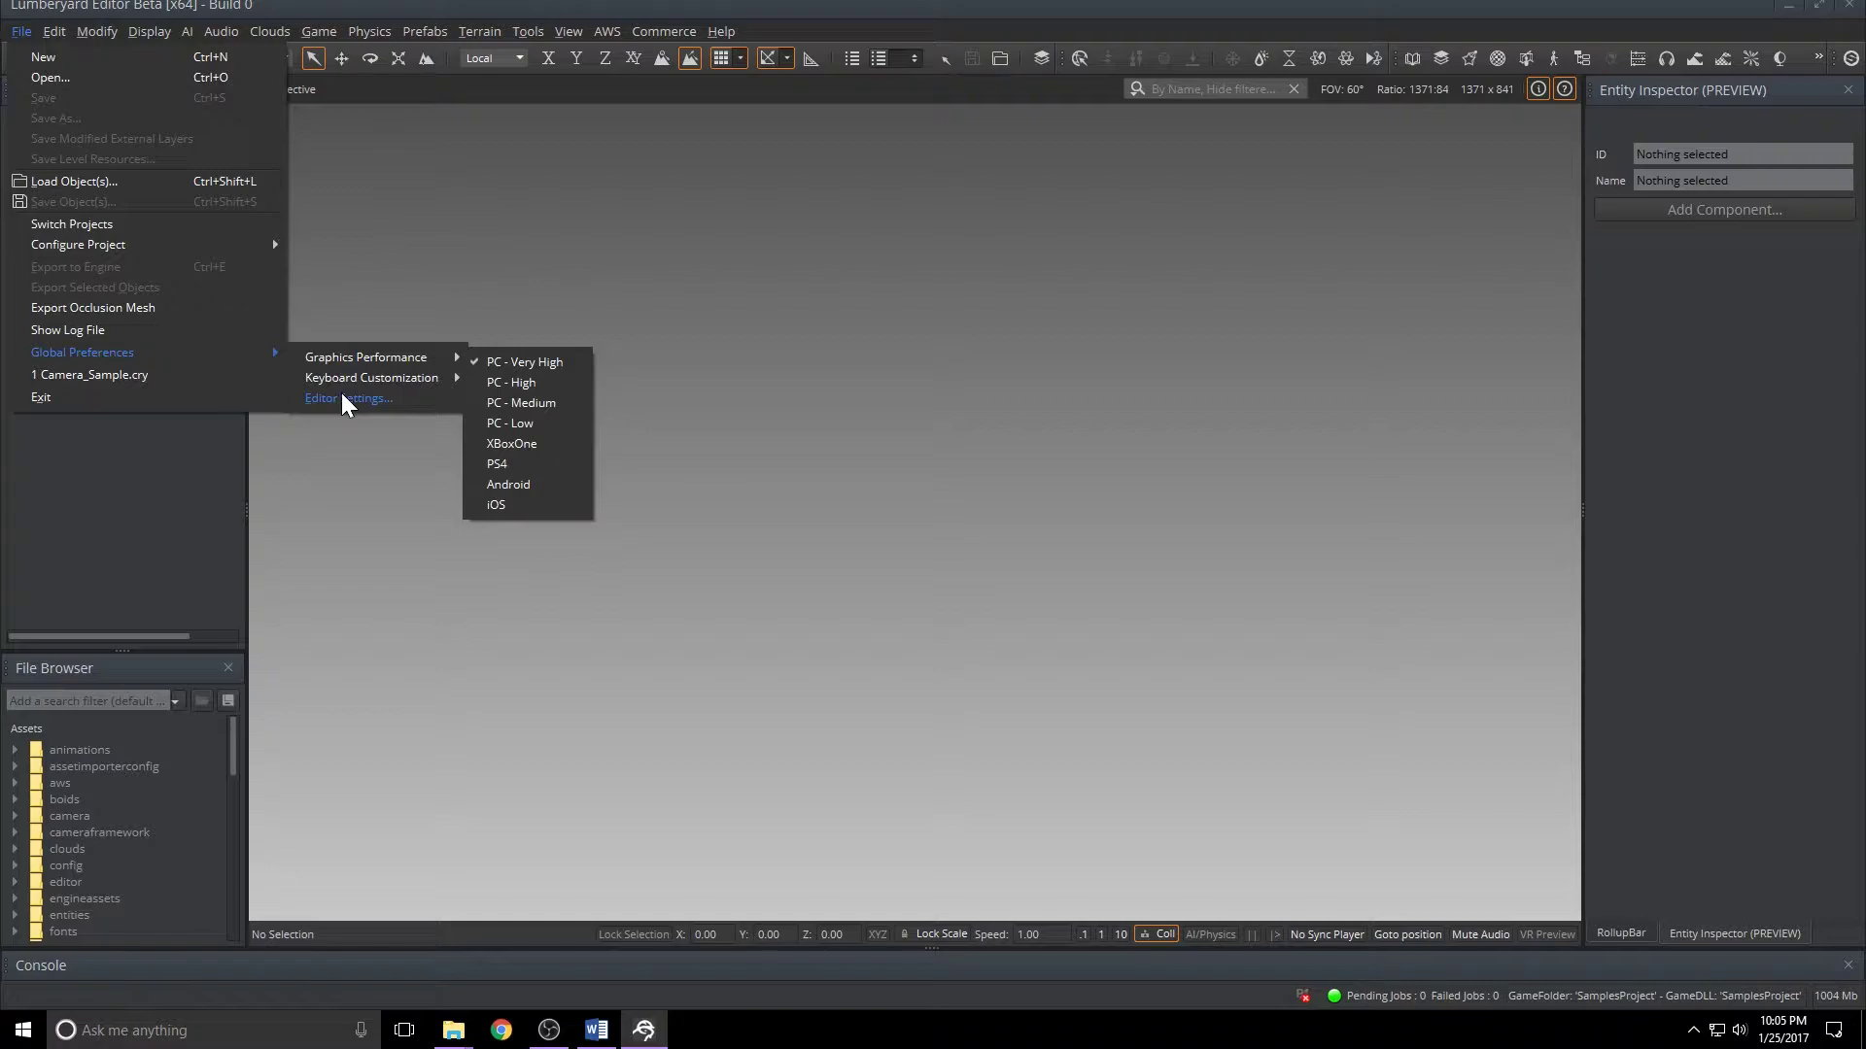
pyautogui.click(341, 398)
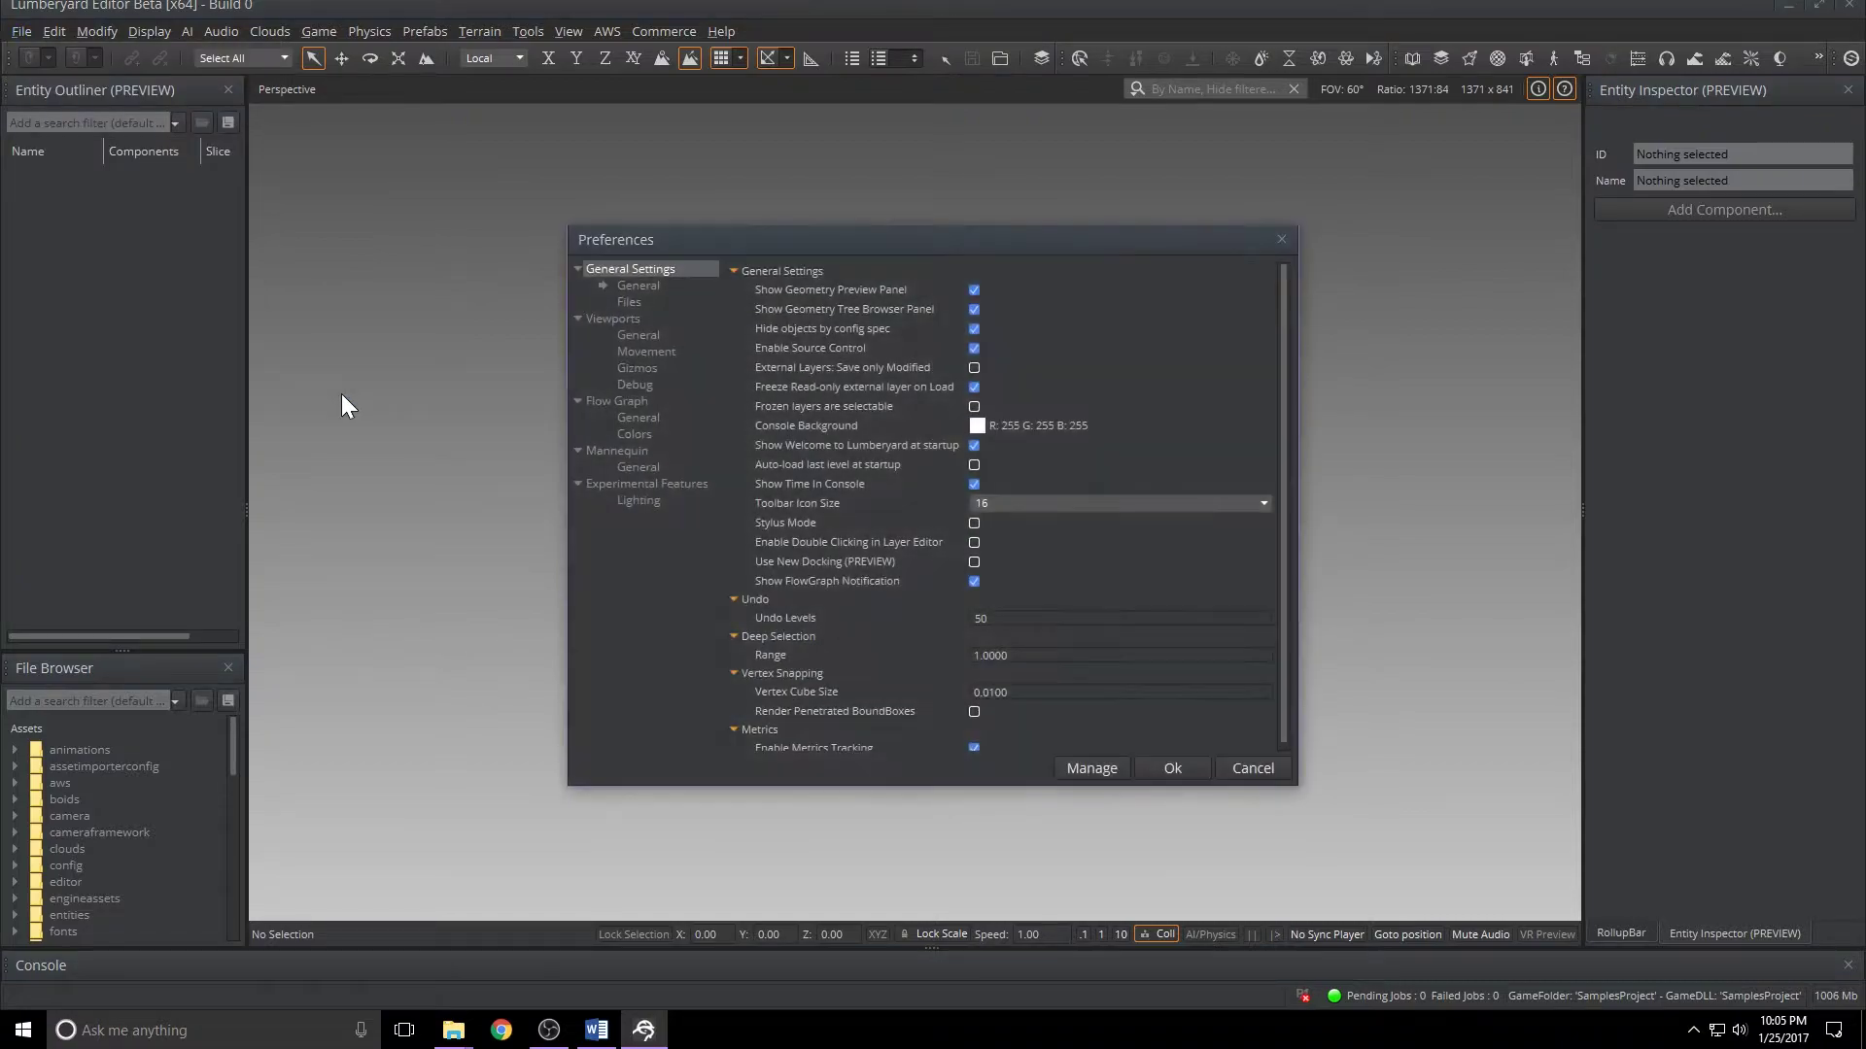
pyautogui.click(626, 285)
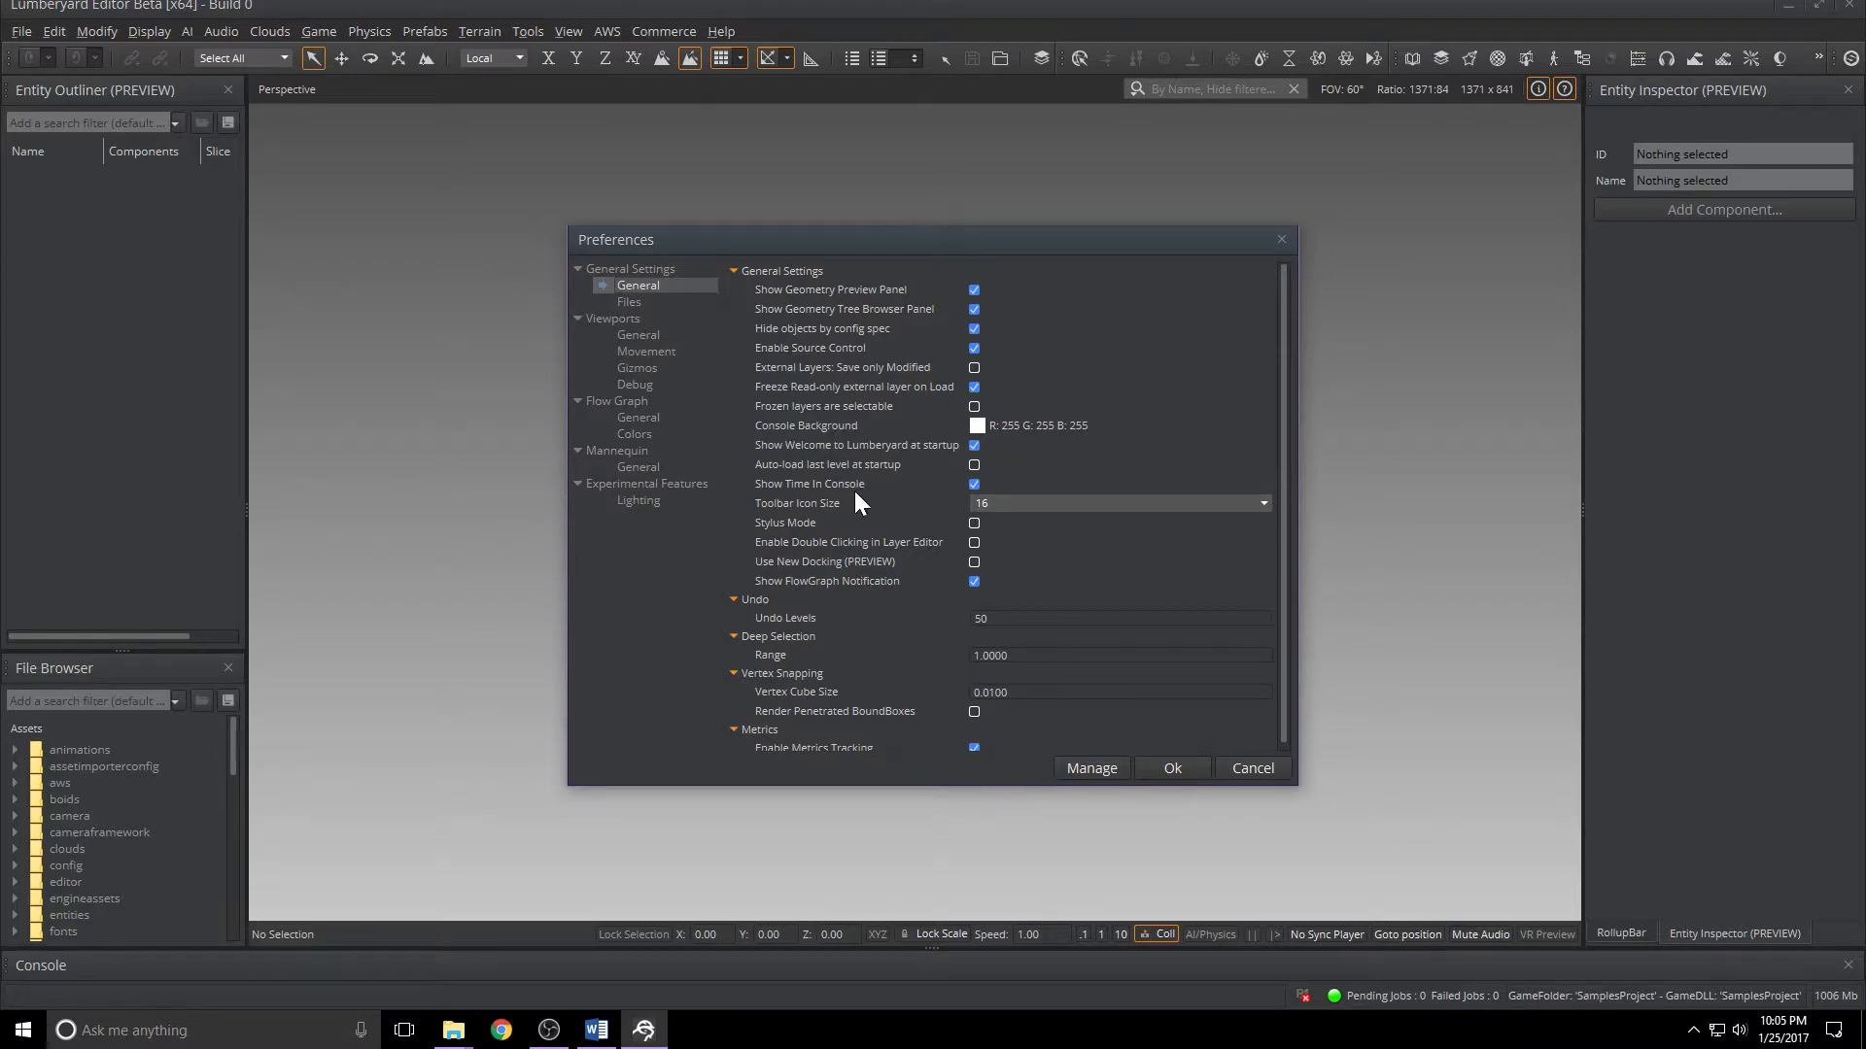
pyautogui.click(1032, 505)
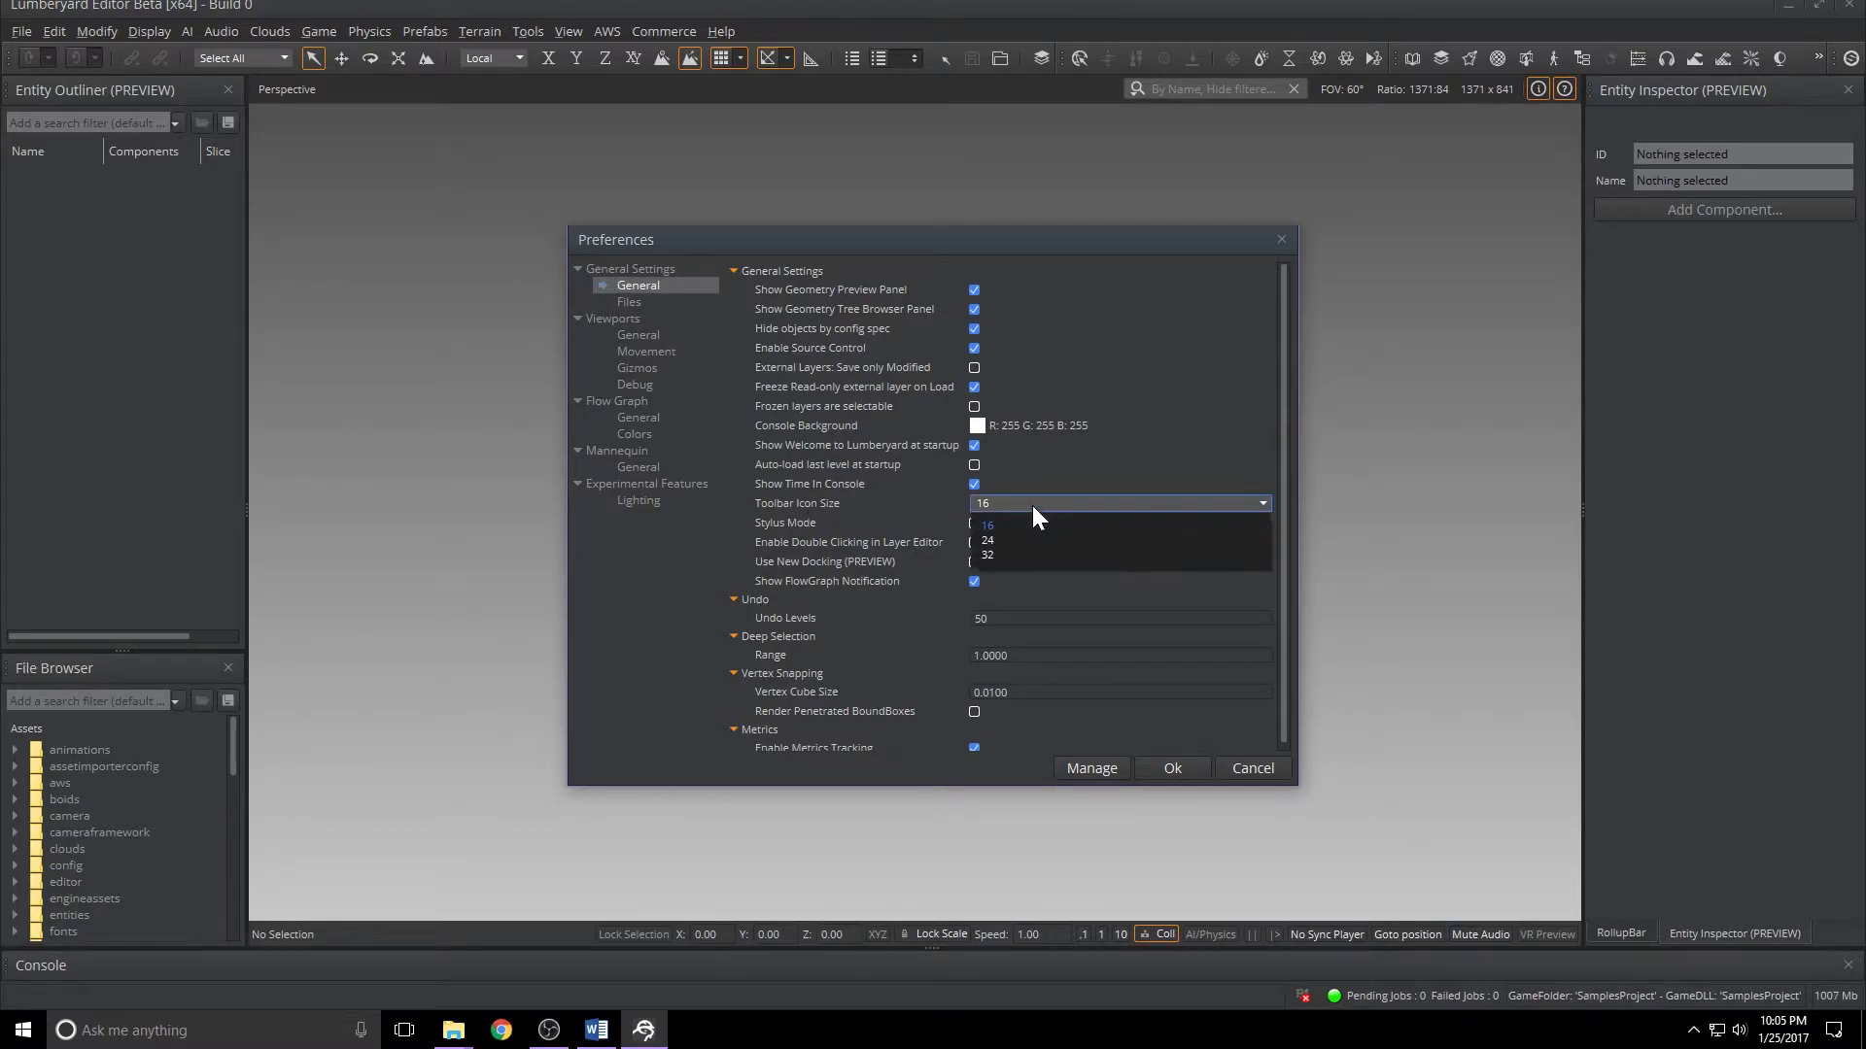
pyautogui.click(987, 554)
pyautogui.click(1166, 768)
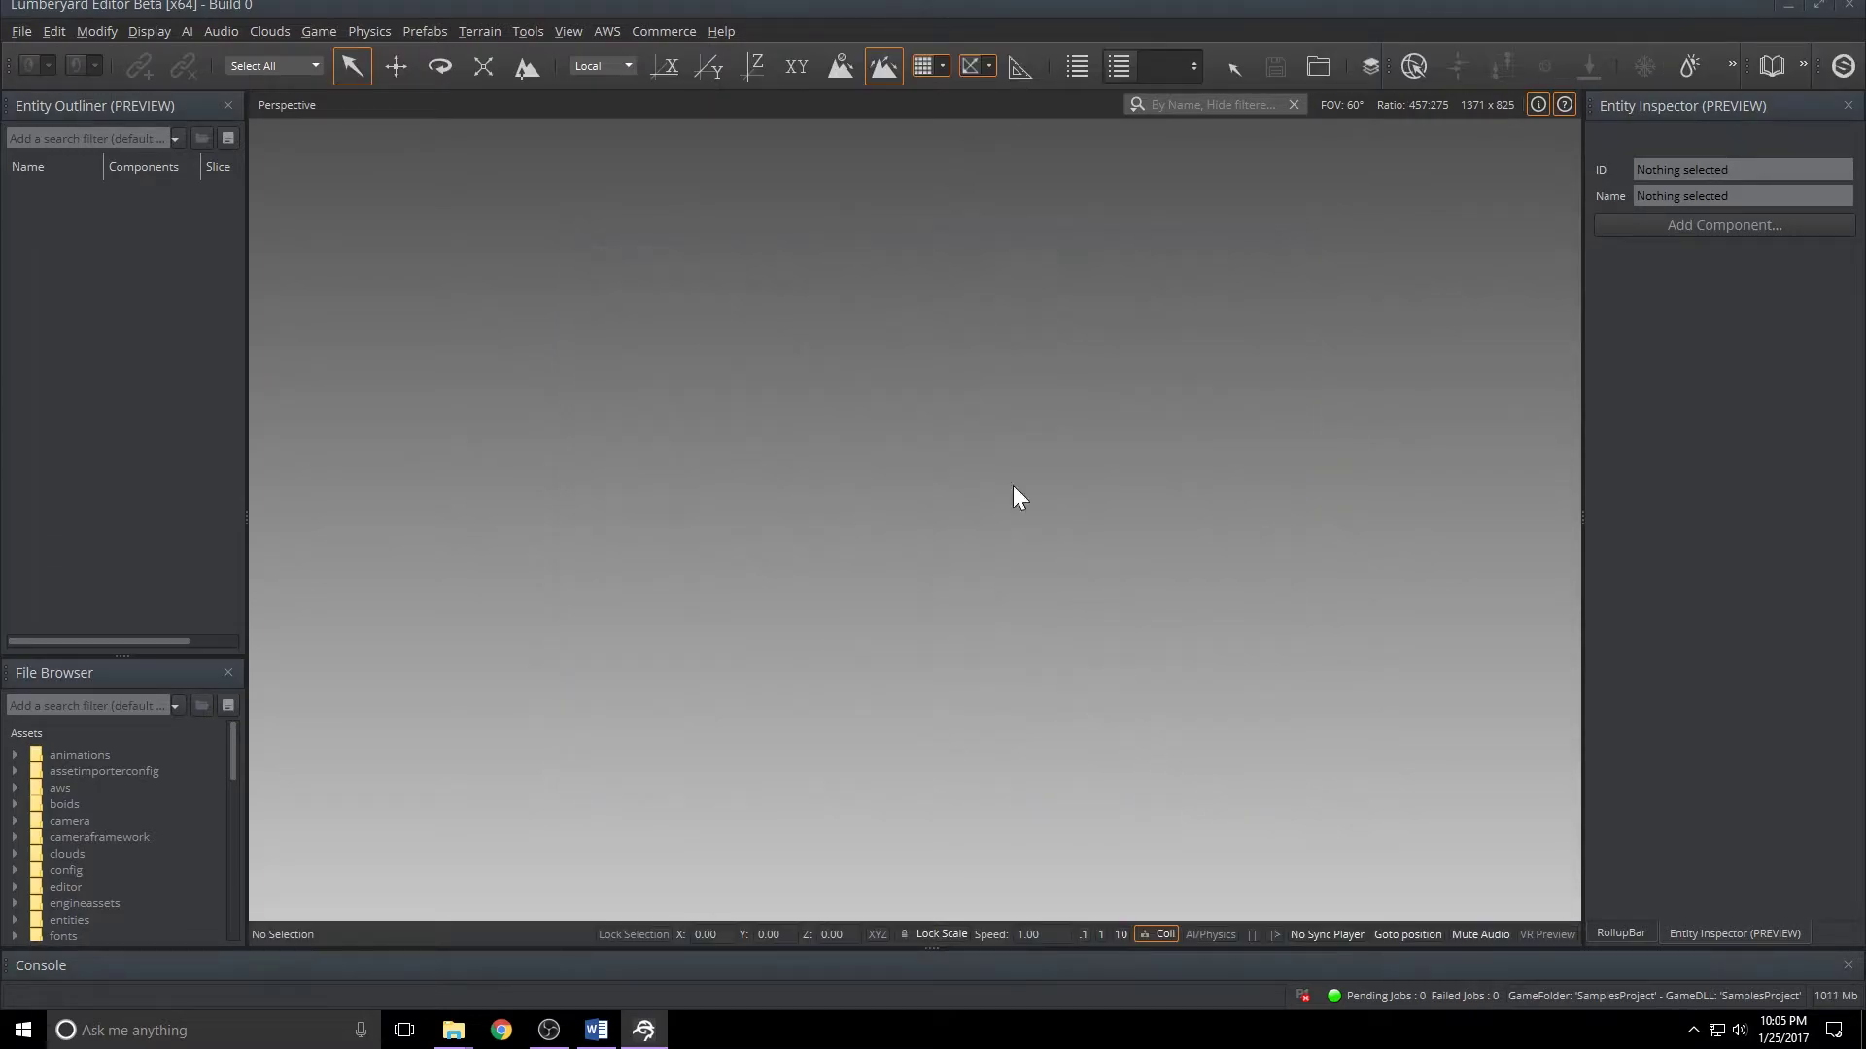
# - Set the toolbar icon size back to 16 in the editor settings
pyautogui.click(31, 35)
pyautogui.moveTo(166, 353)
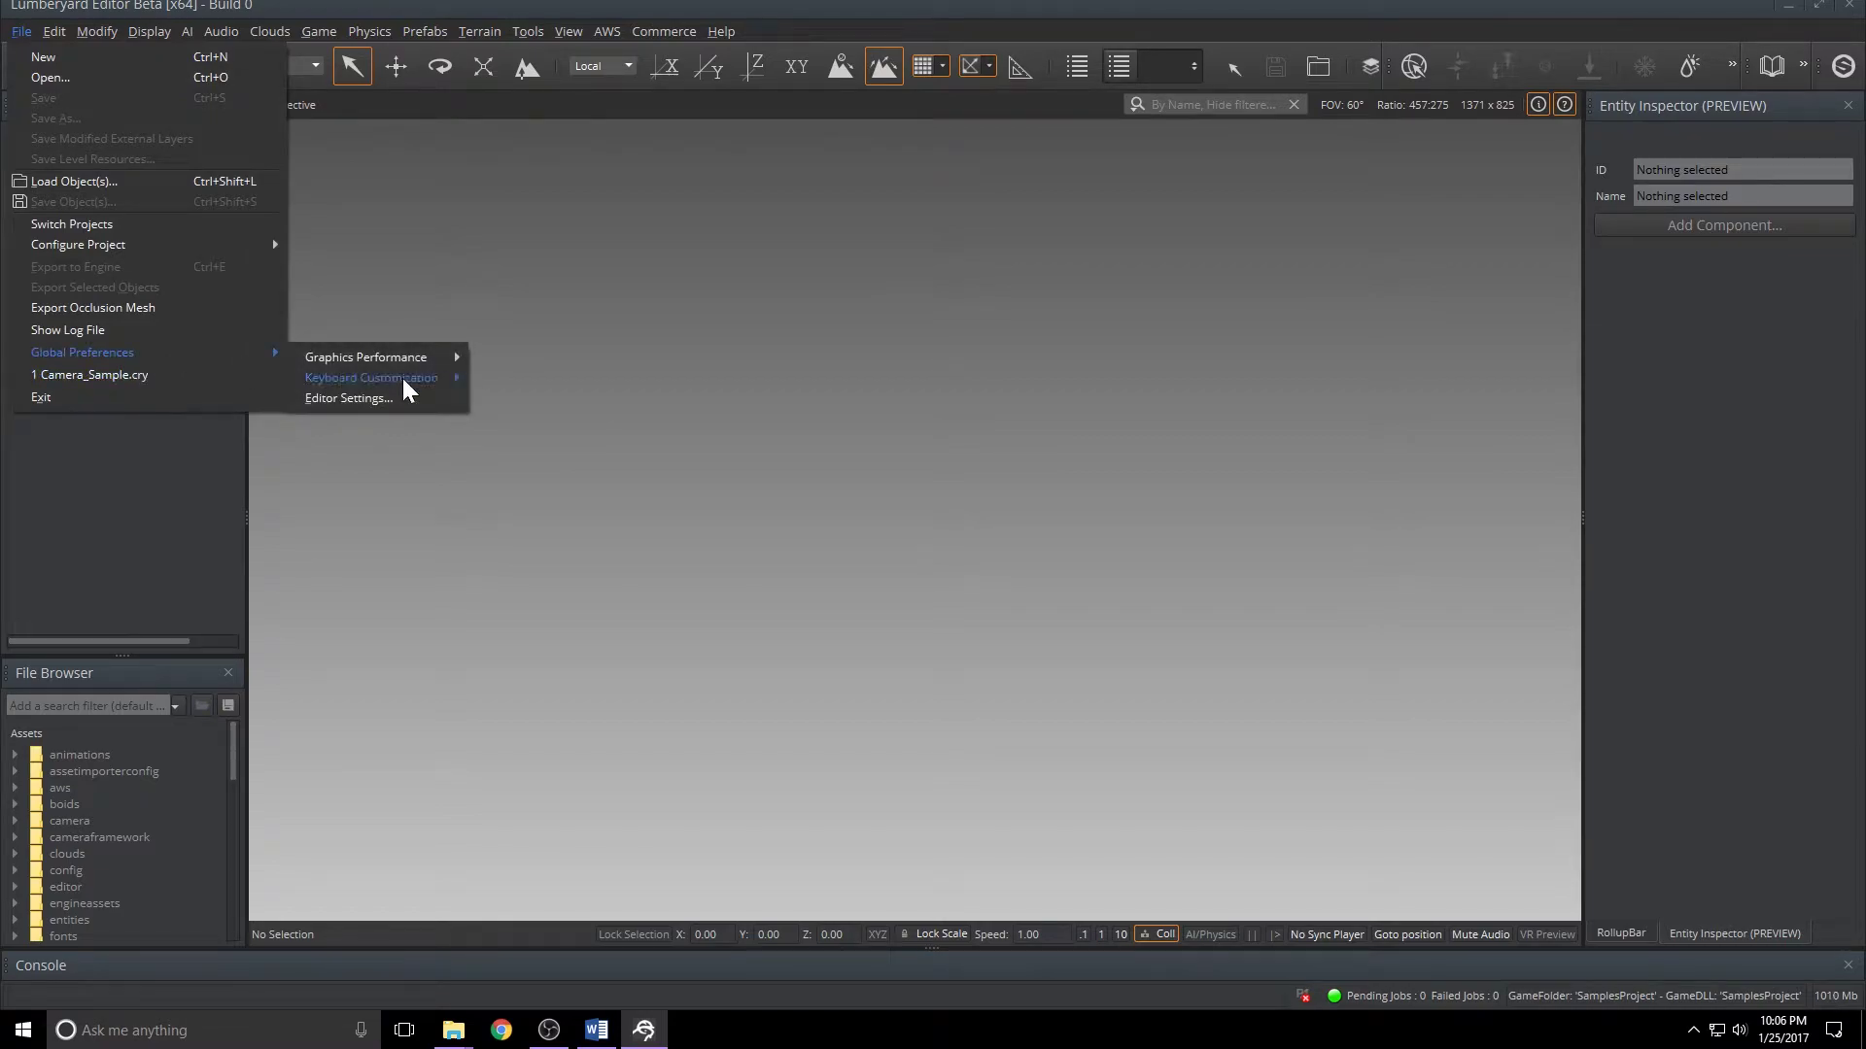
pyautogui.click(350, 398)
pyautogui.click(1040, 503)
pyautogui.click(1016, 525)
pyautogui.click(1164, 766)
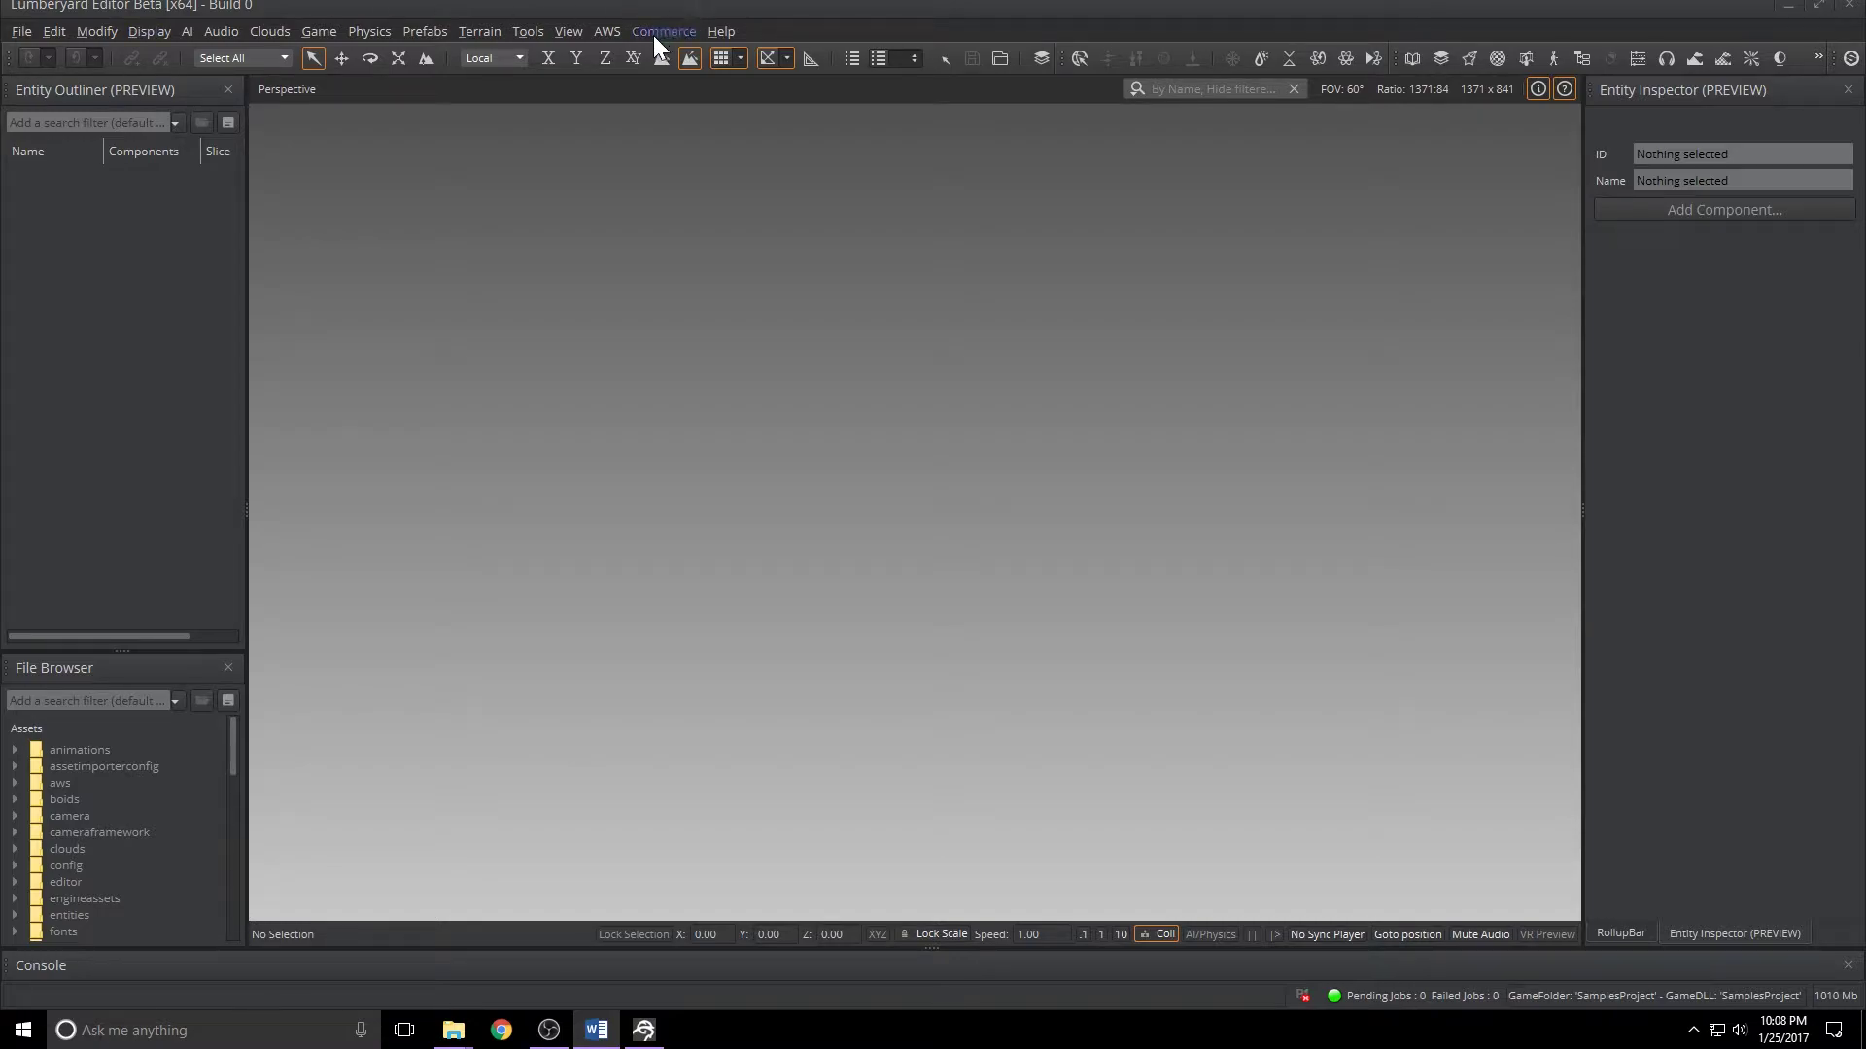
# - Open the Flow Graph editor, expand the Level graphs, and try to create a new flow graph
pyautogui.click(573, 31)
pyautogui.moveTo(587, 56)
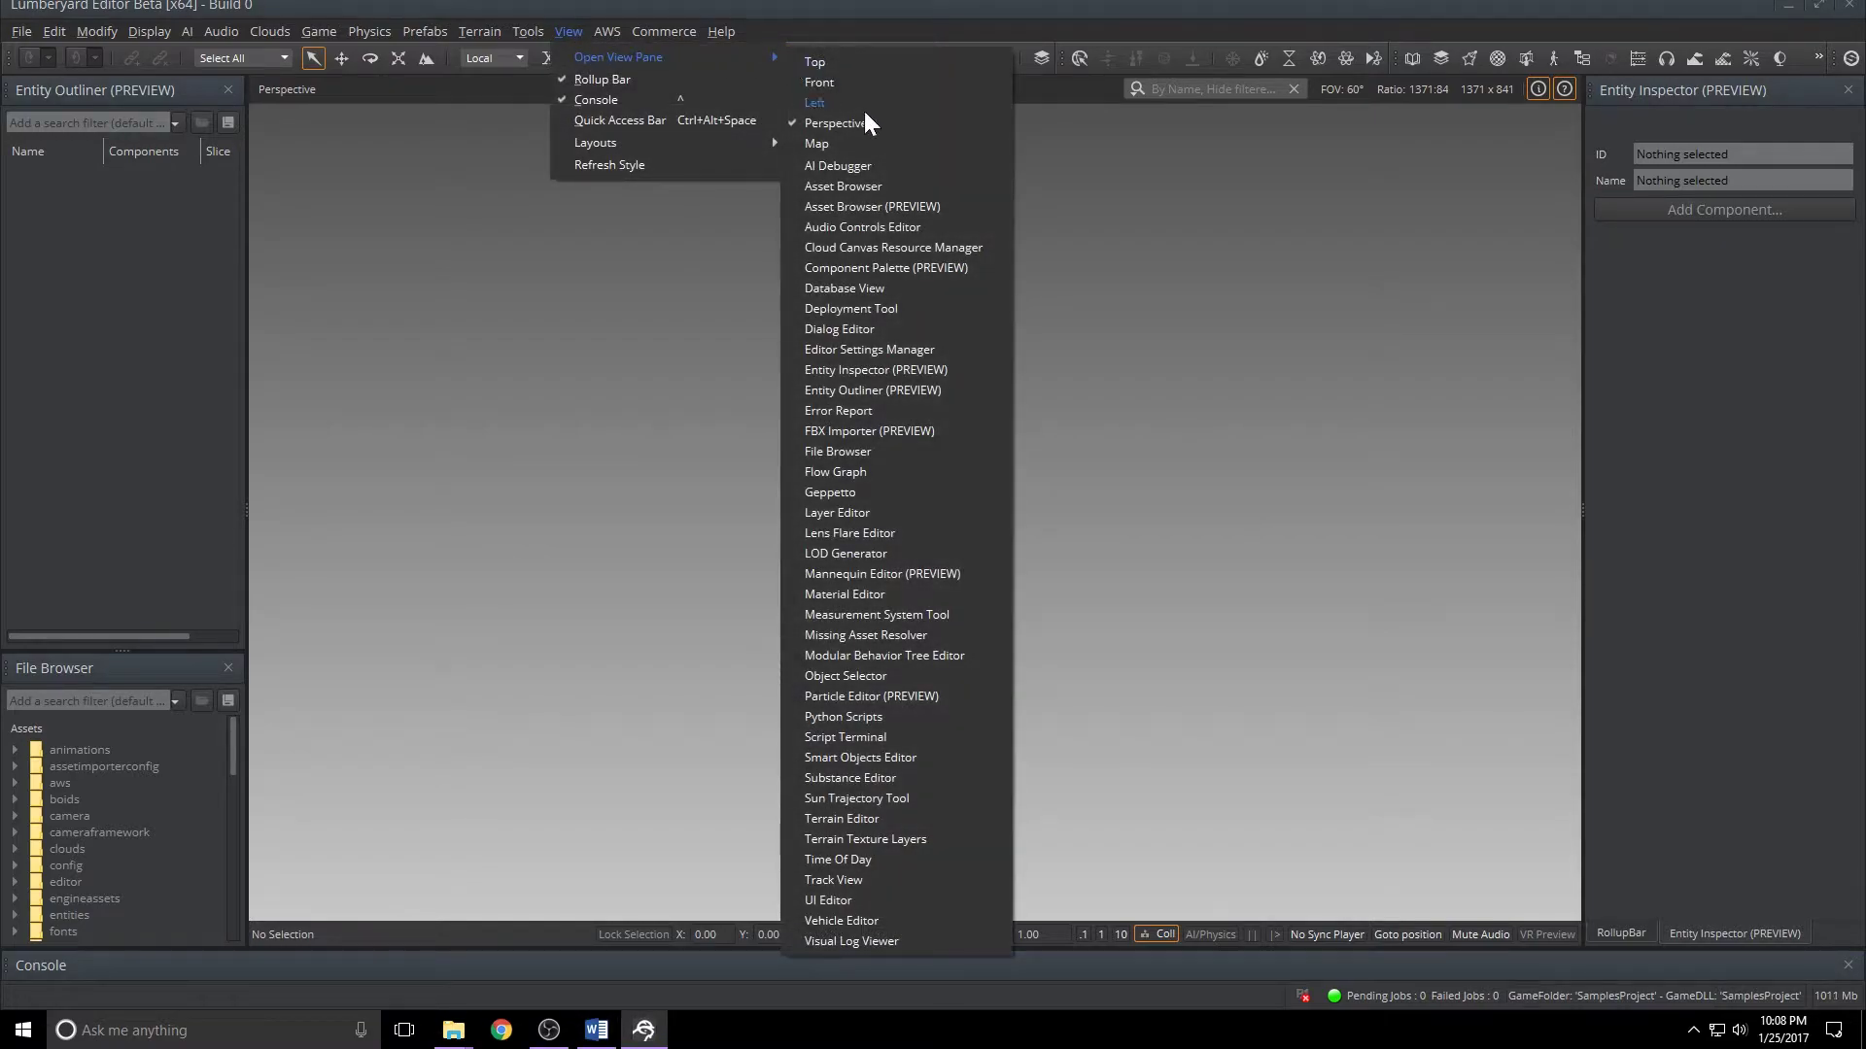
pyautogui.click(836, 470)
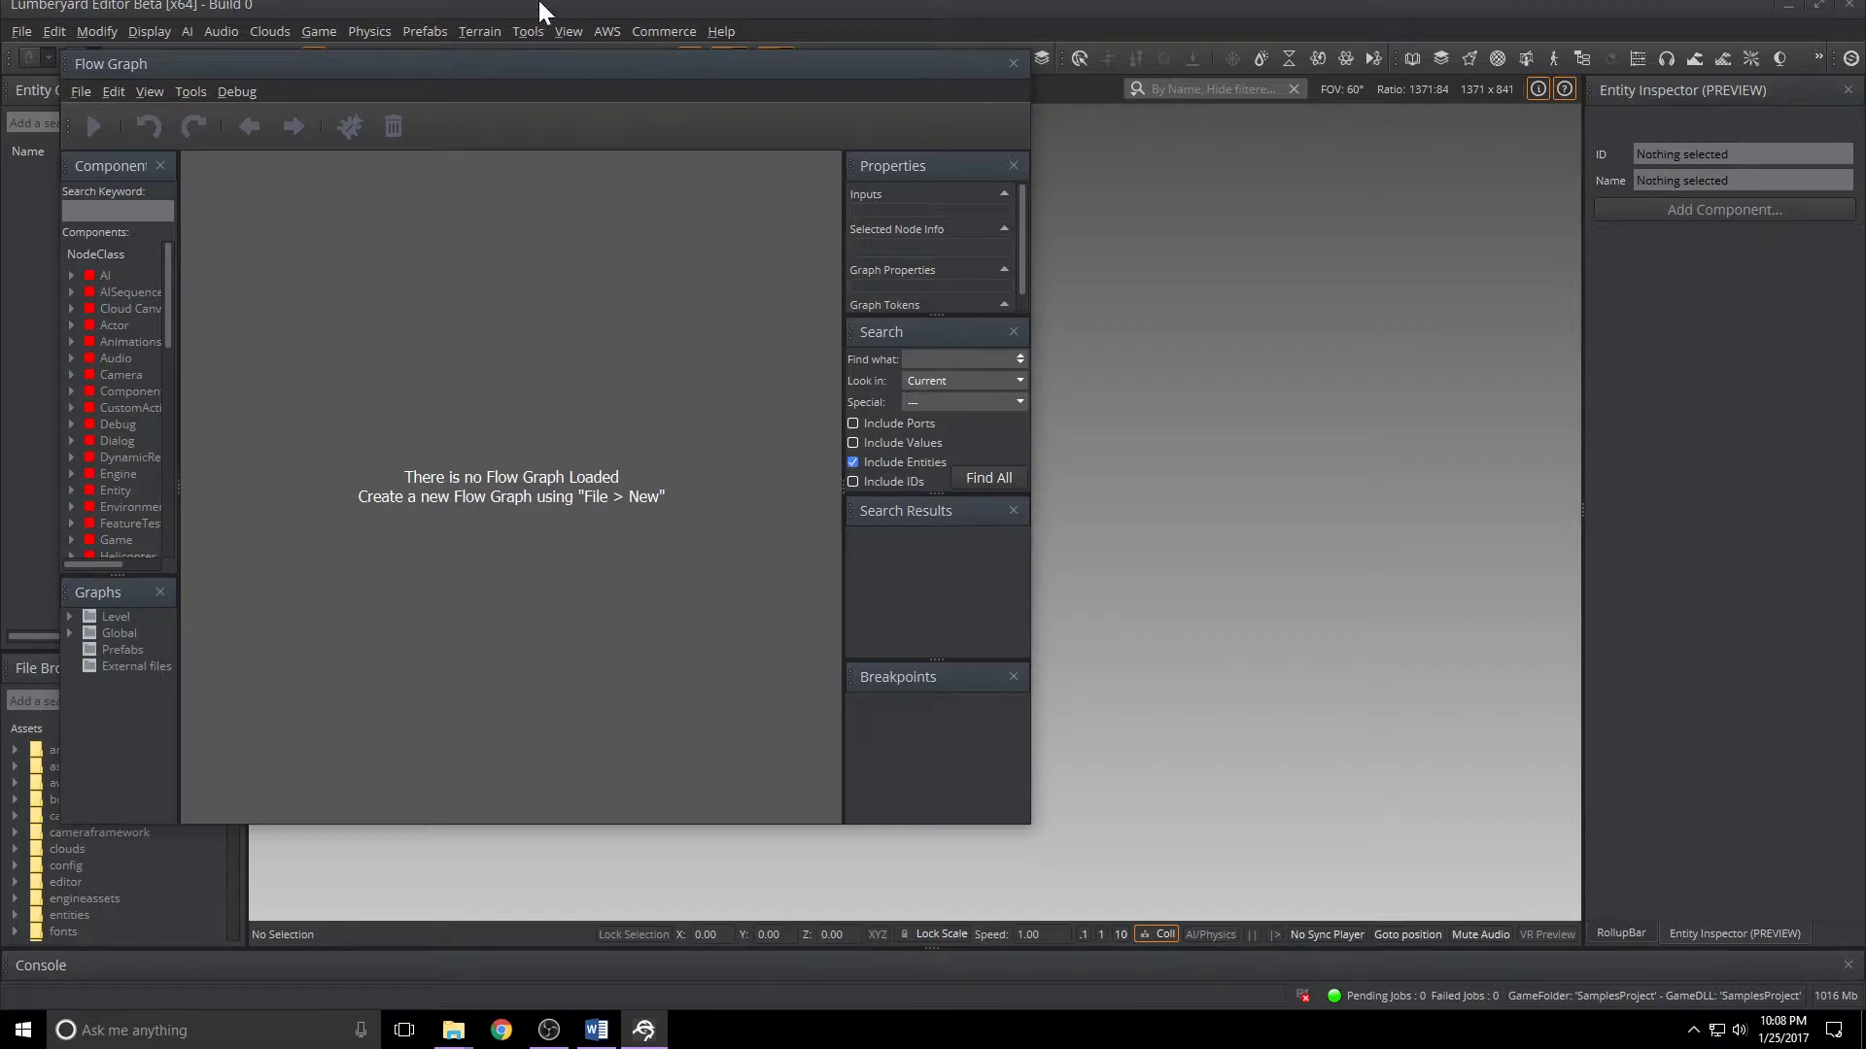
pyautogui.moveTo(504, 62); pyautogui.dragTo(847, 103)
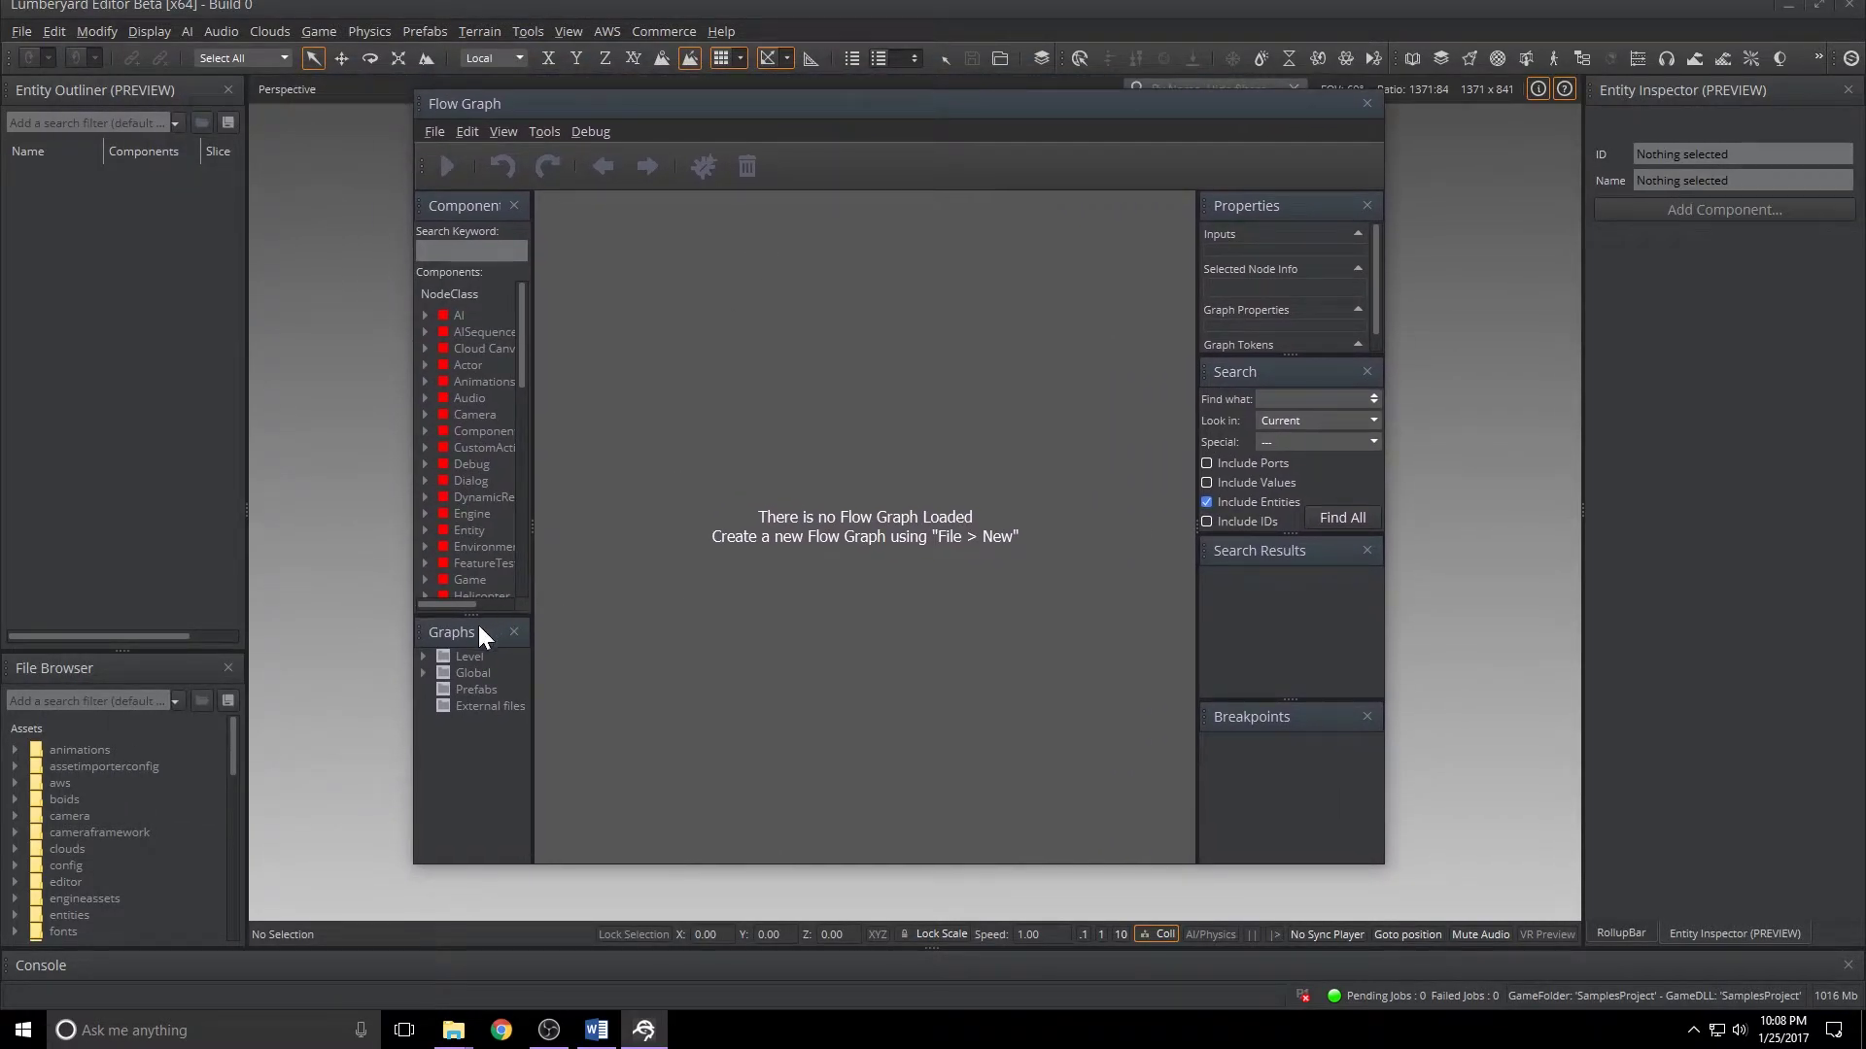
pyautogui.click(423, 657)
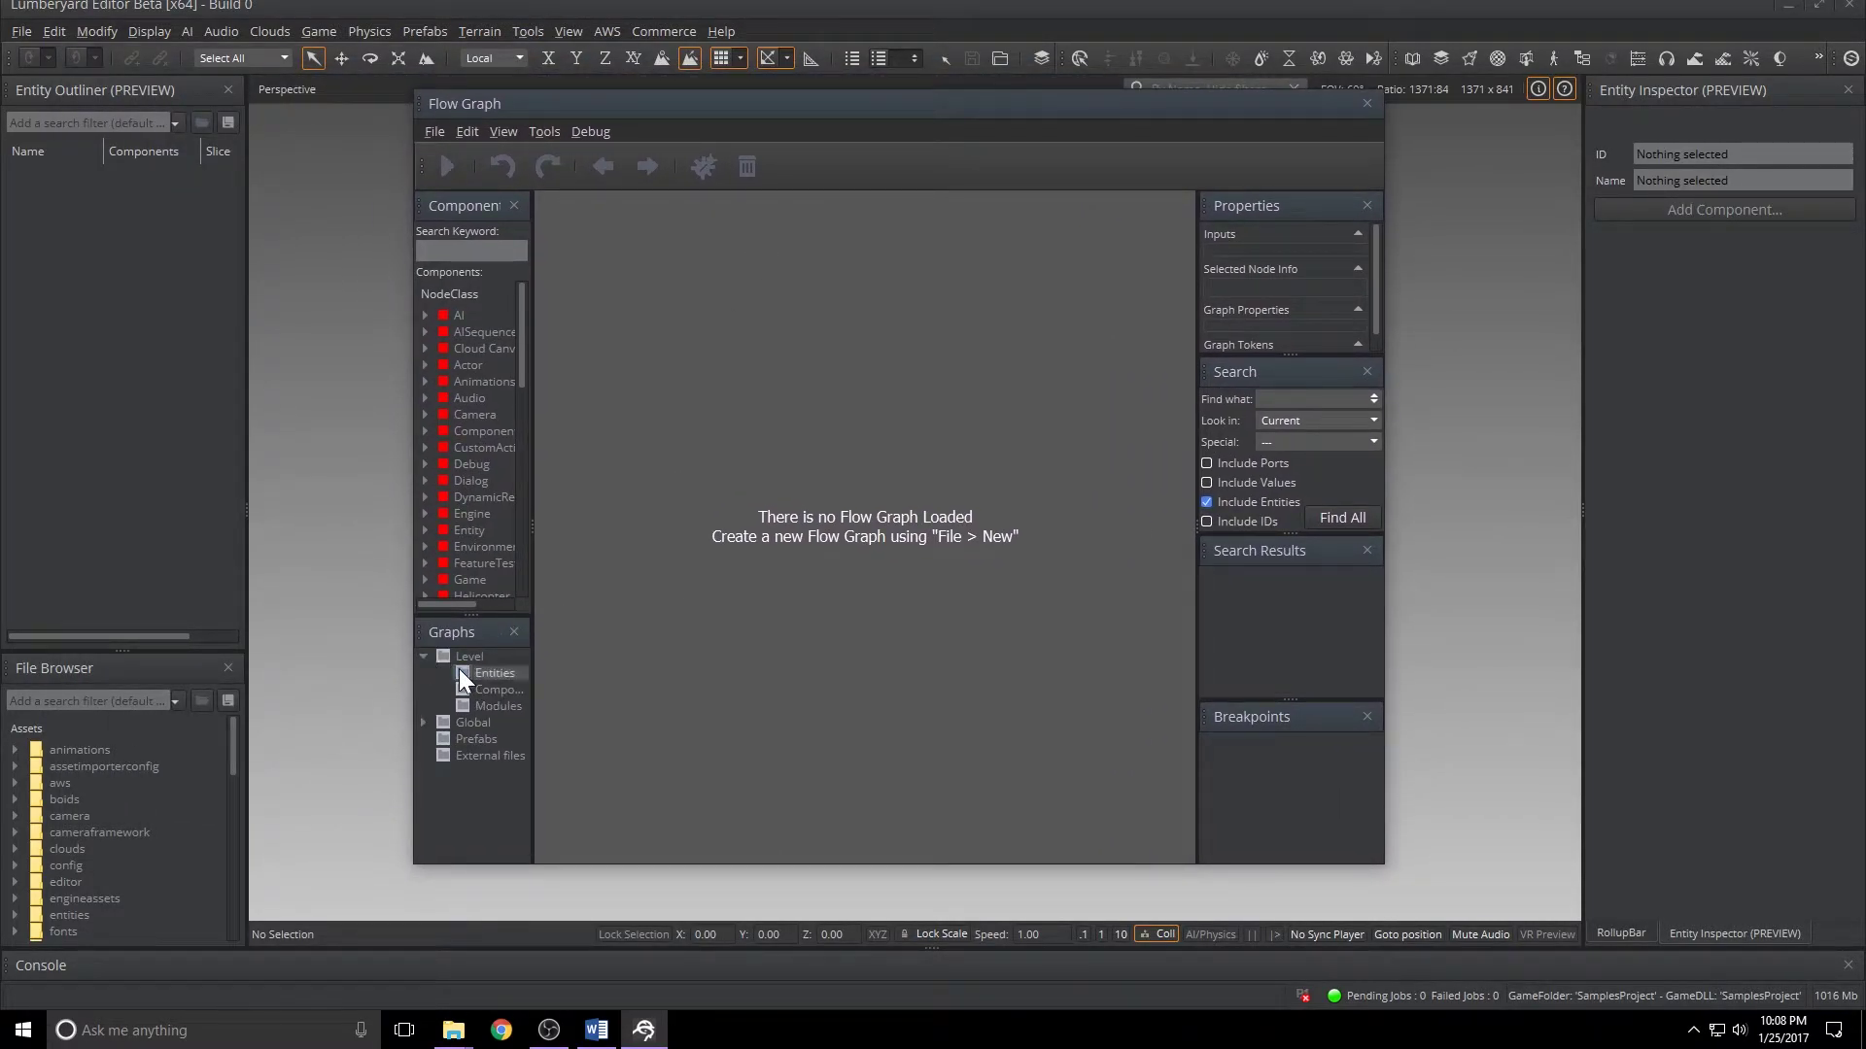
pyautogui.click(436, 132)
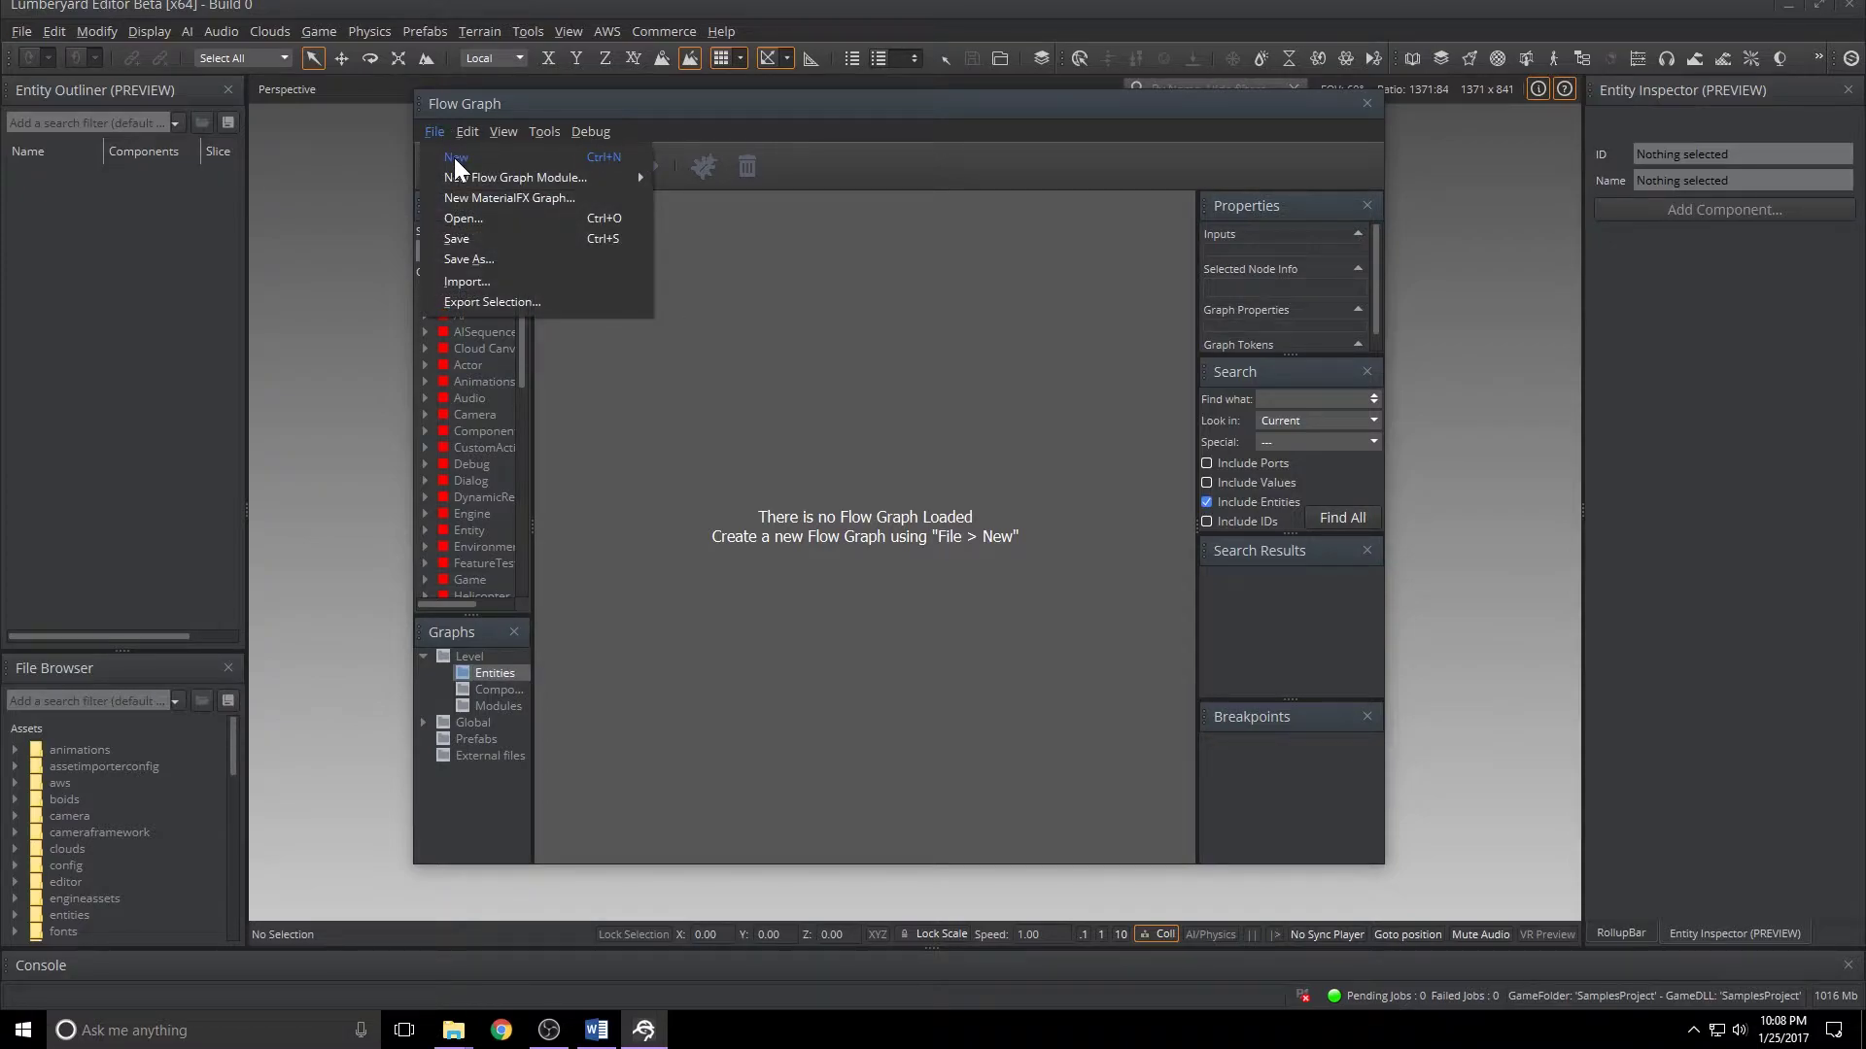
pyautogui.click(455, 157)
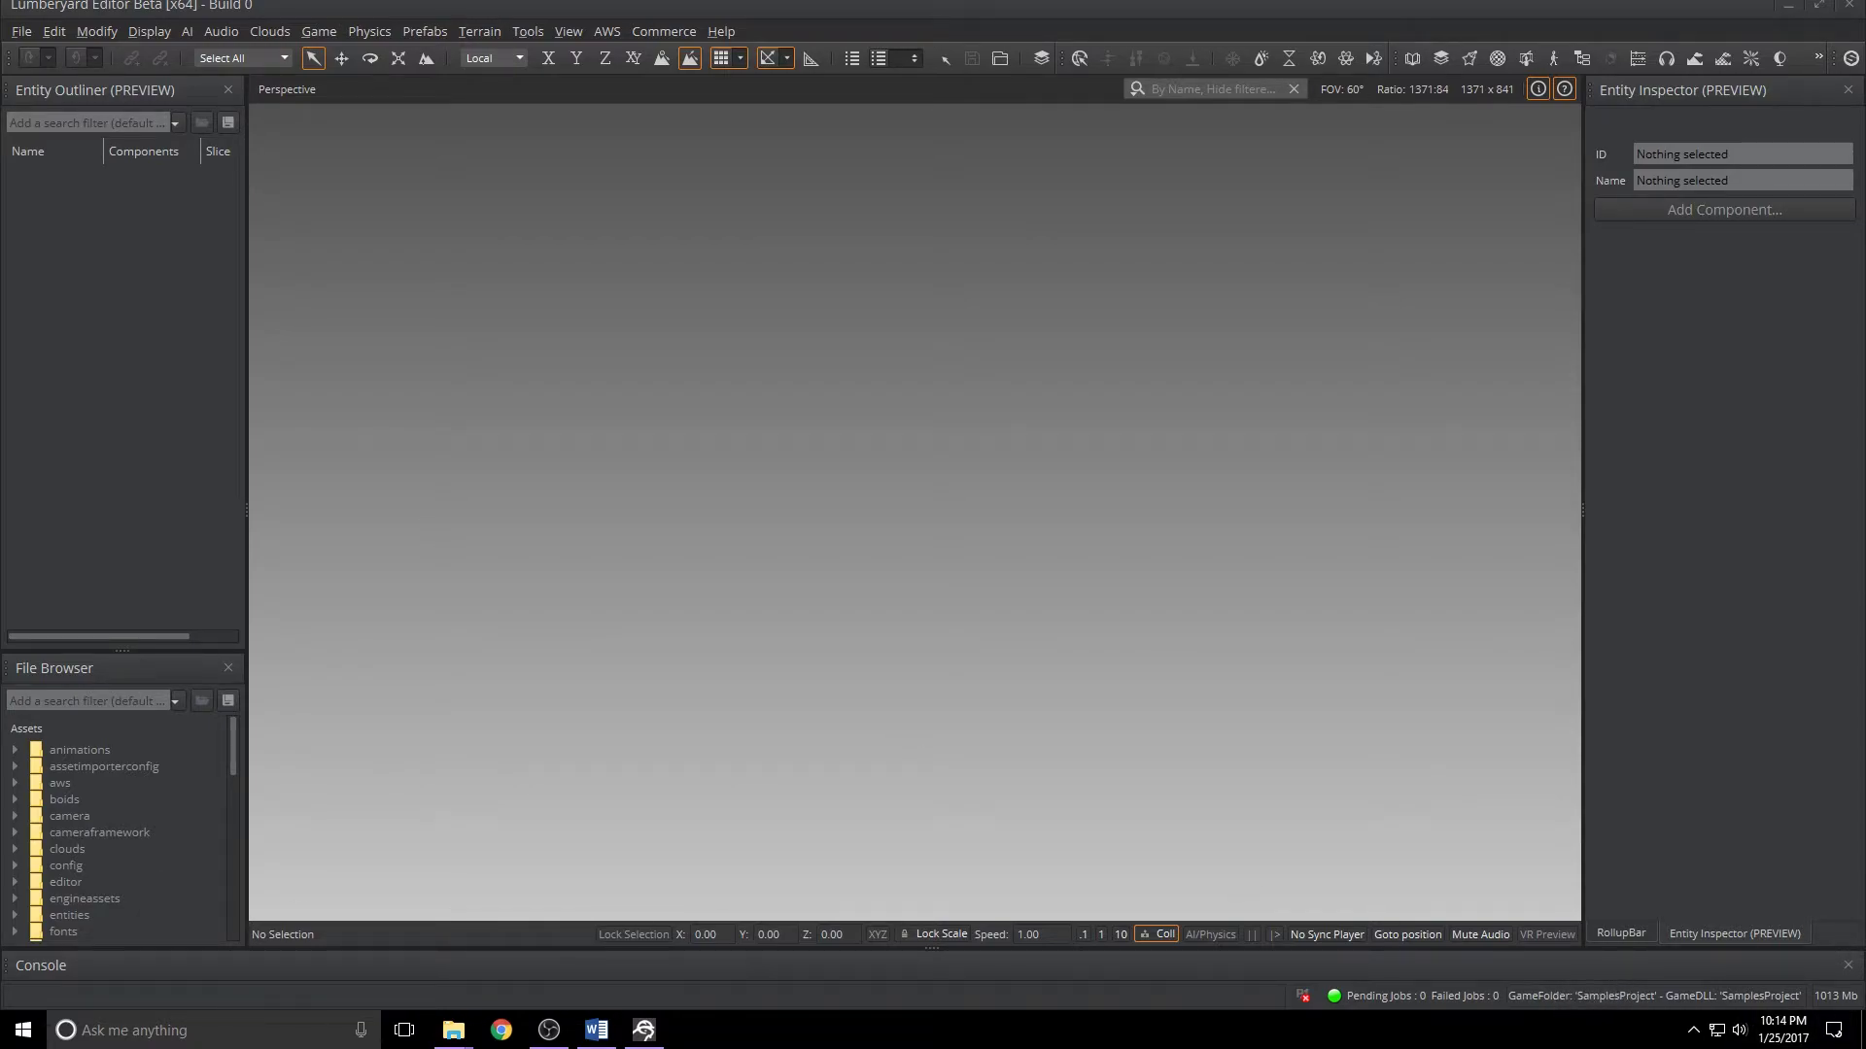
# - Open the Spawner_Component_Script_Sample level from the Component_Tests folder
pyautogui.click(21, 31)
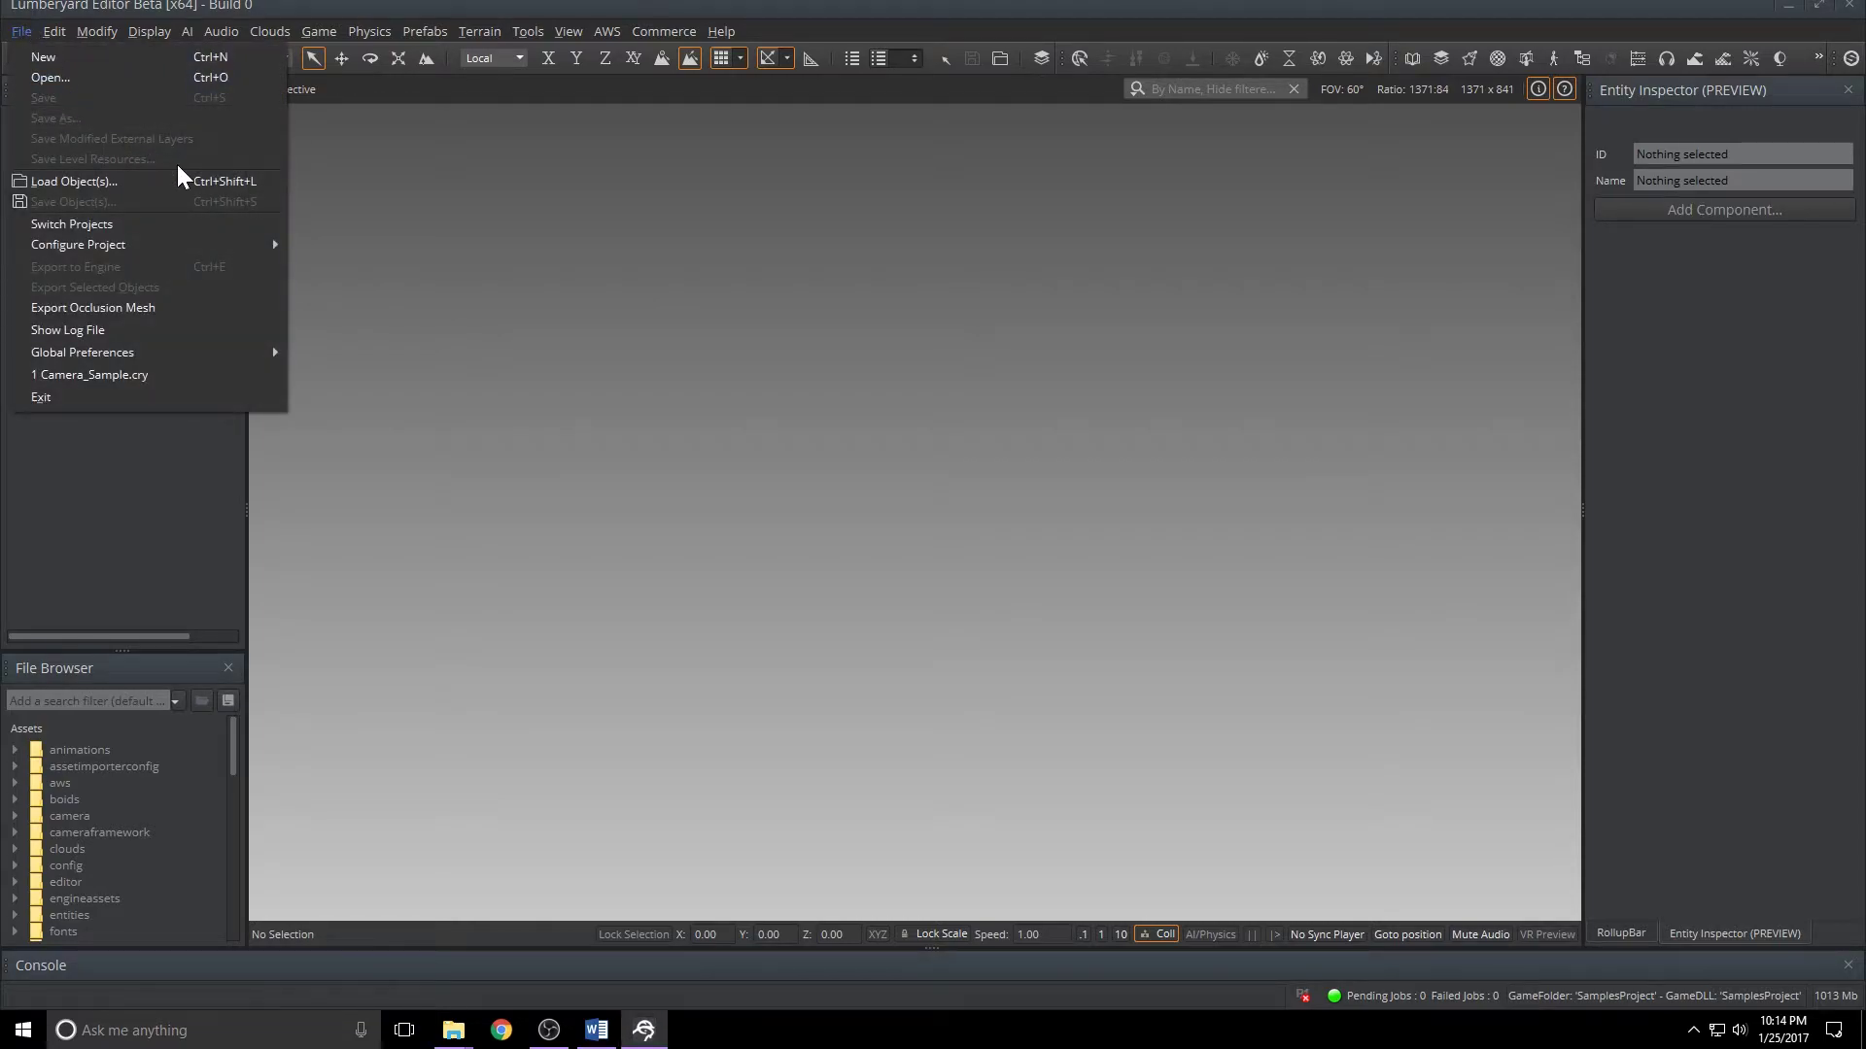
pyautogui.click(101, 78)
pyautogui.click(637, 315)
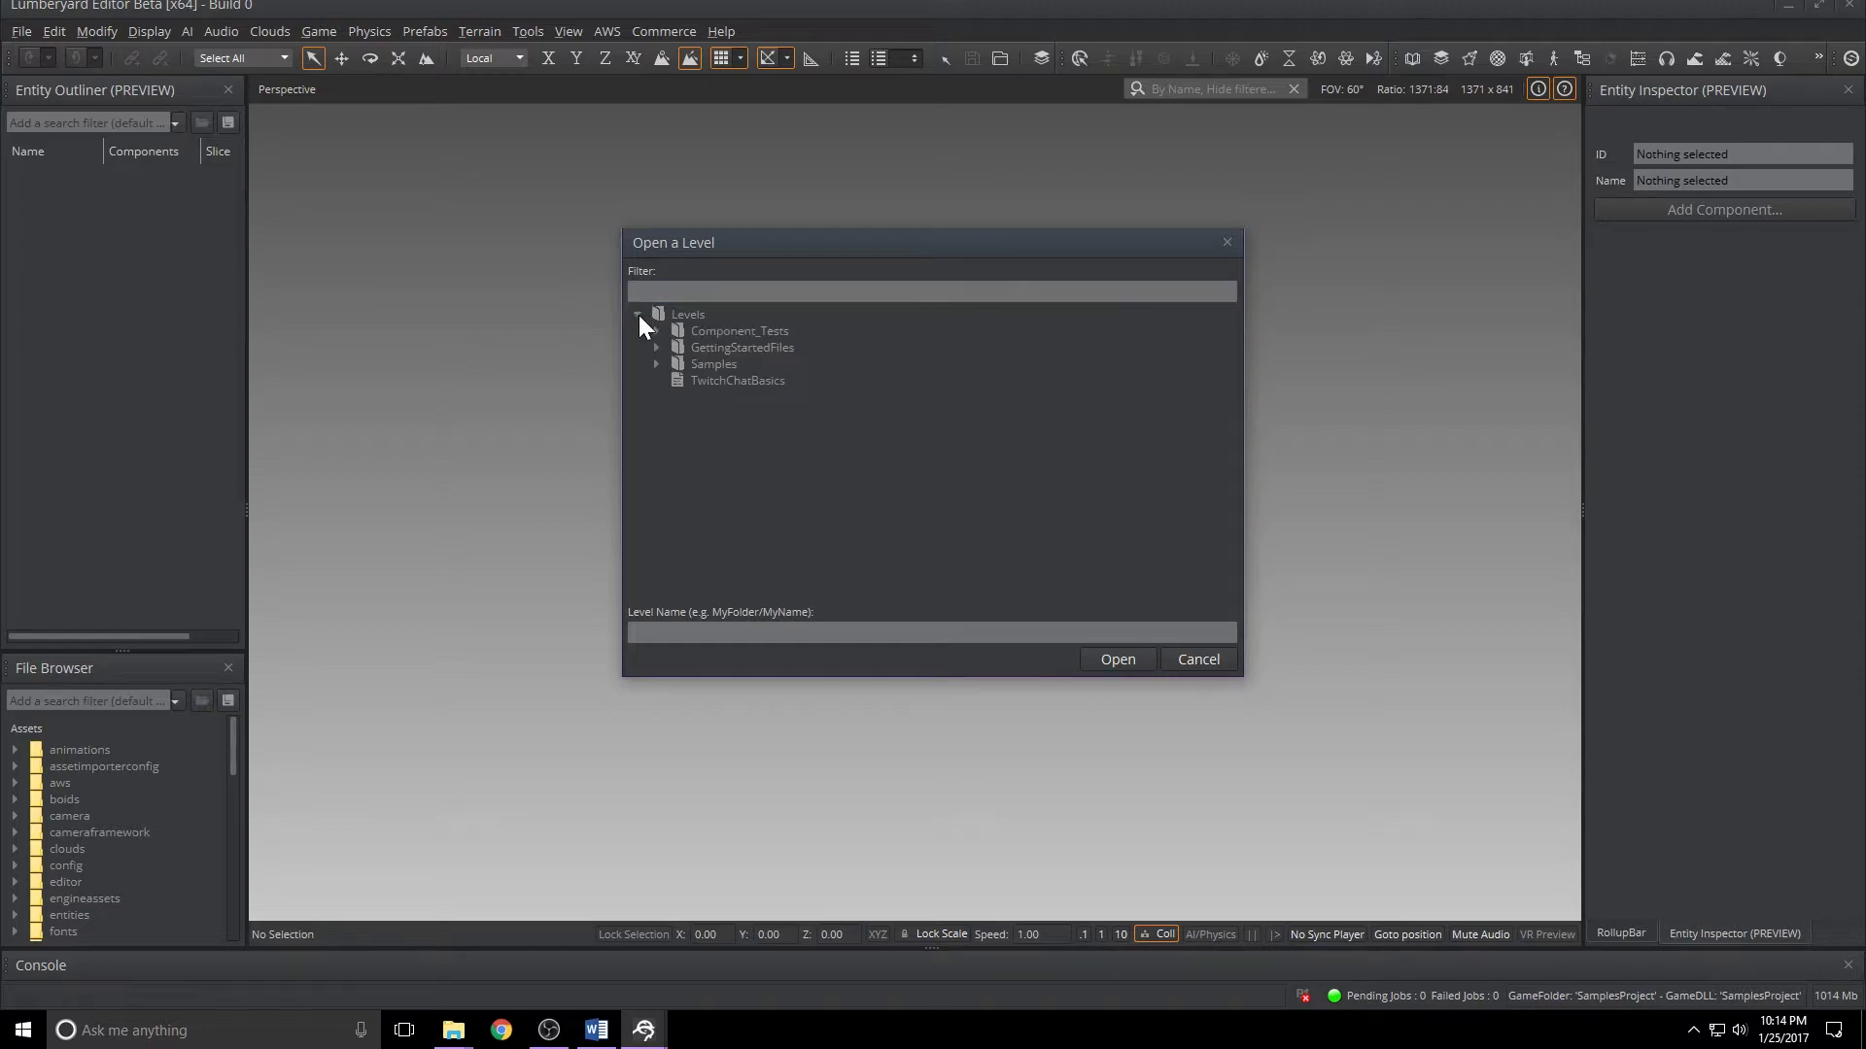
pyautogui.click(657, 330)
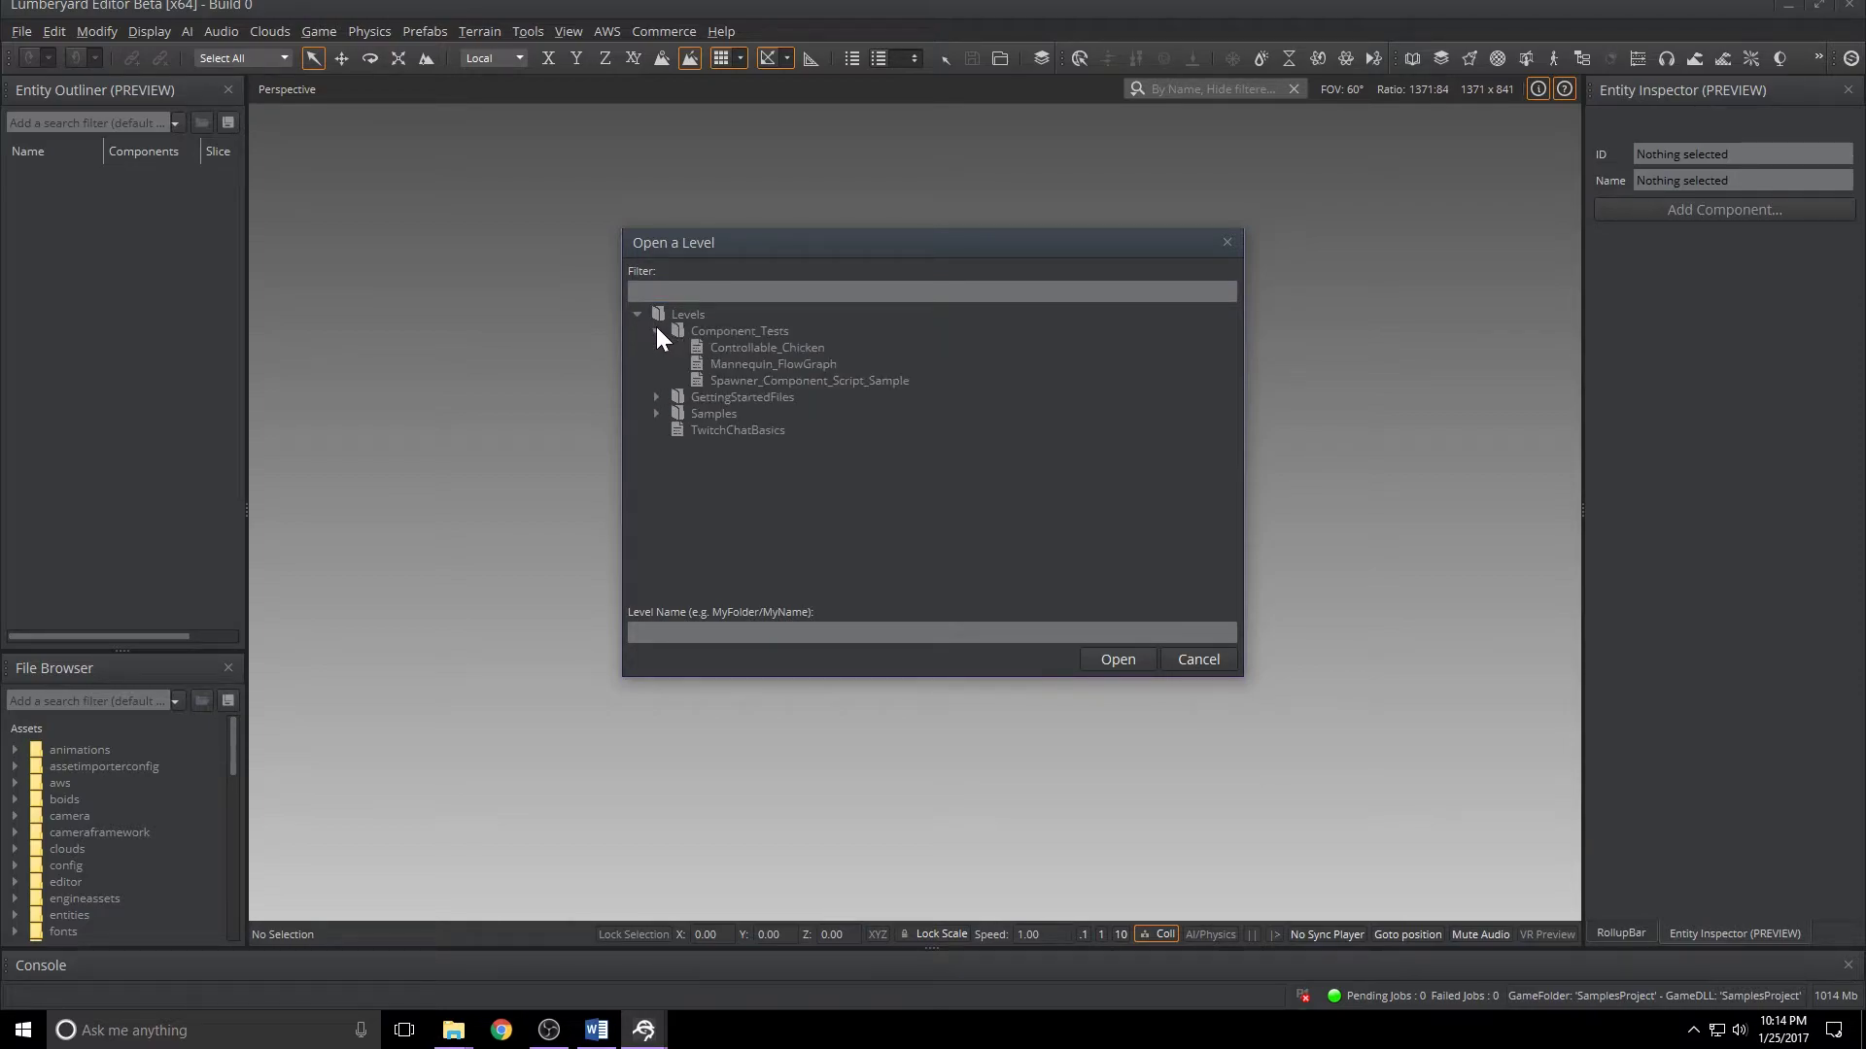
pyautogui.click(721, 381)
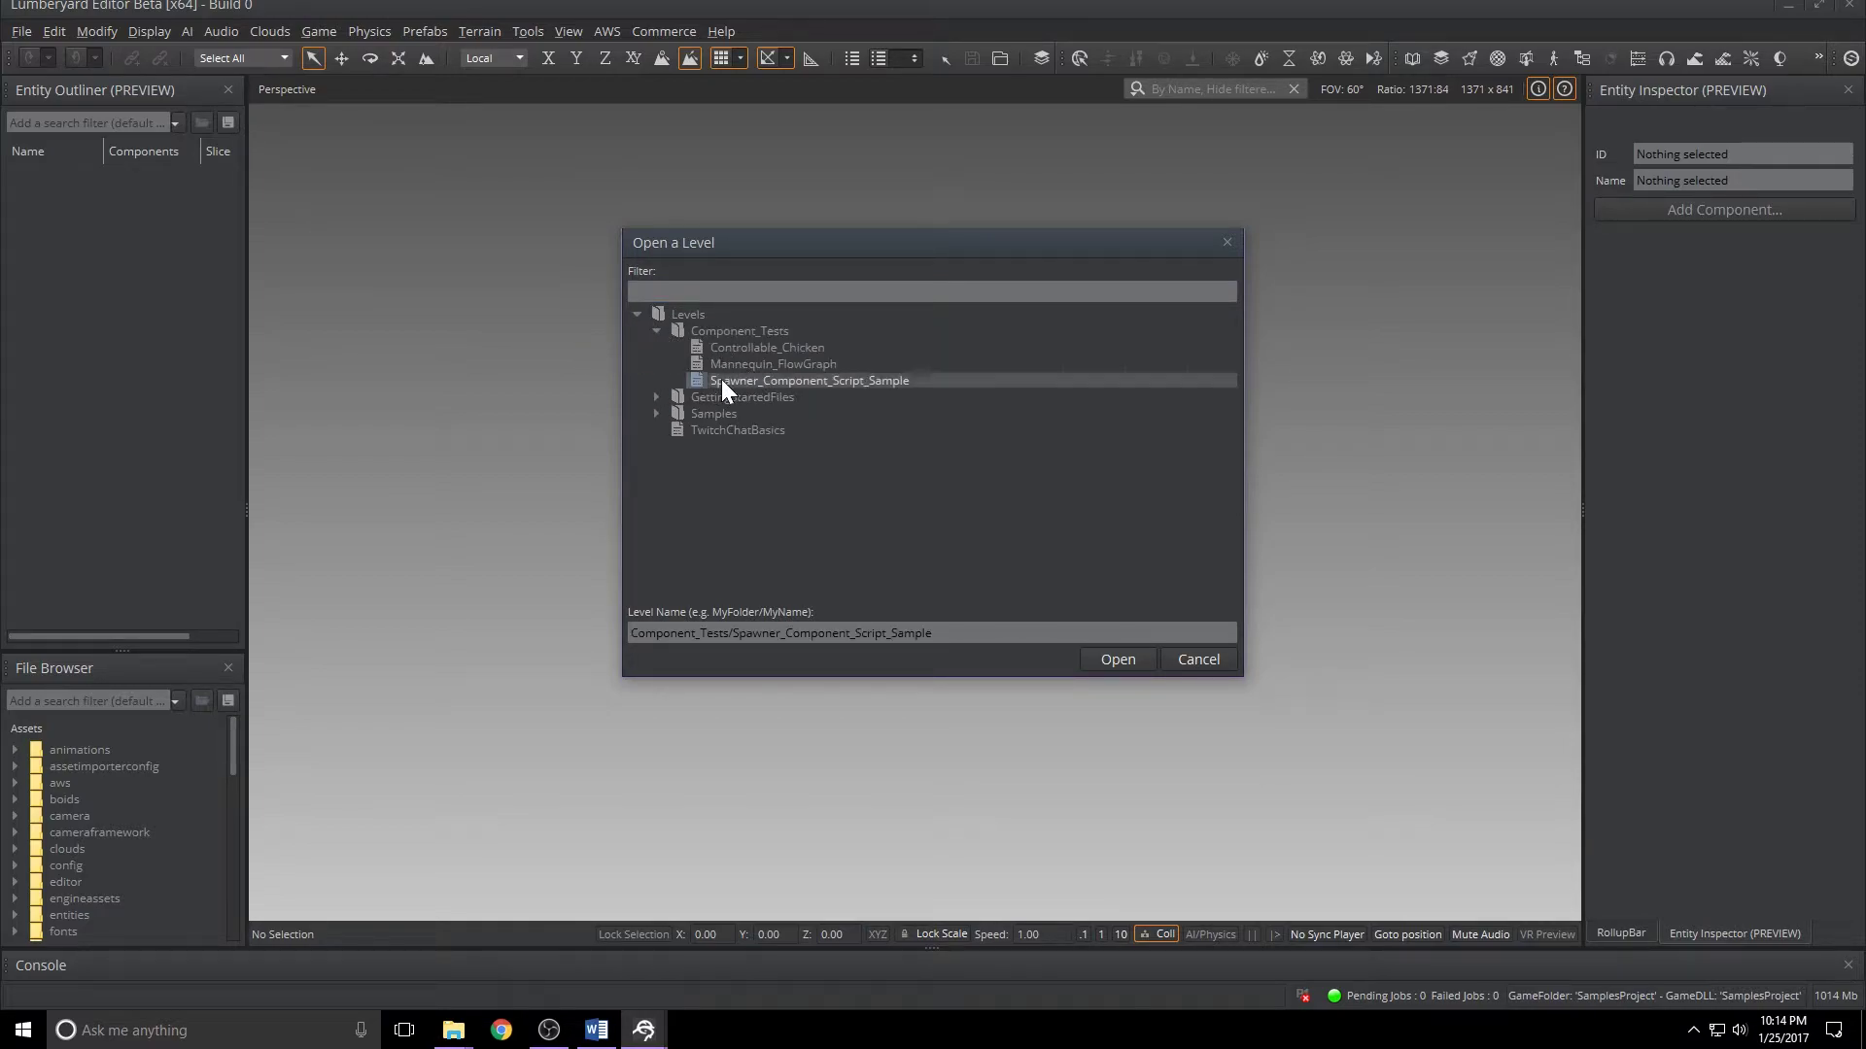
pyautogui.click(1115, 662)
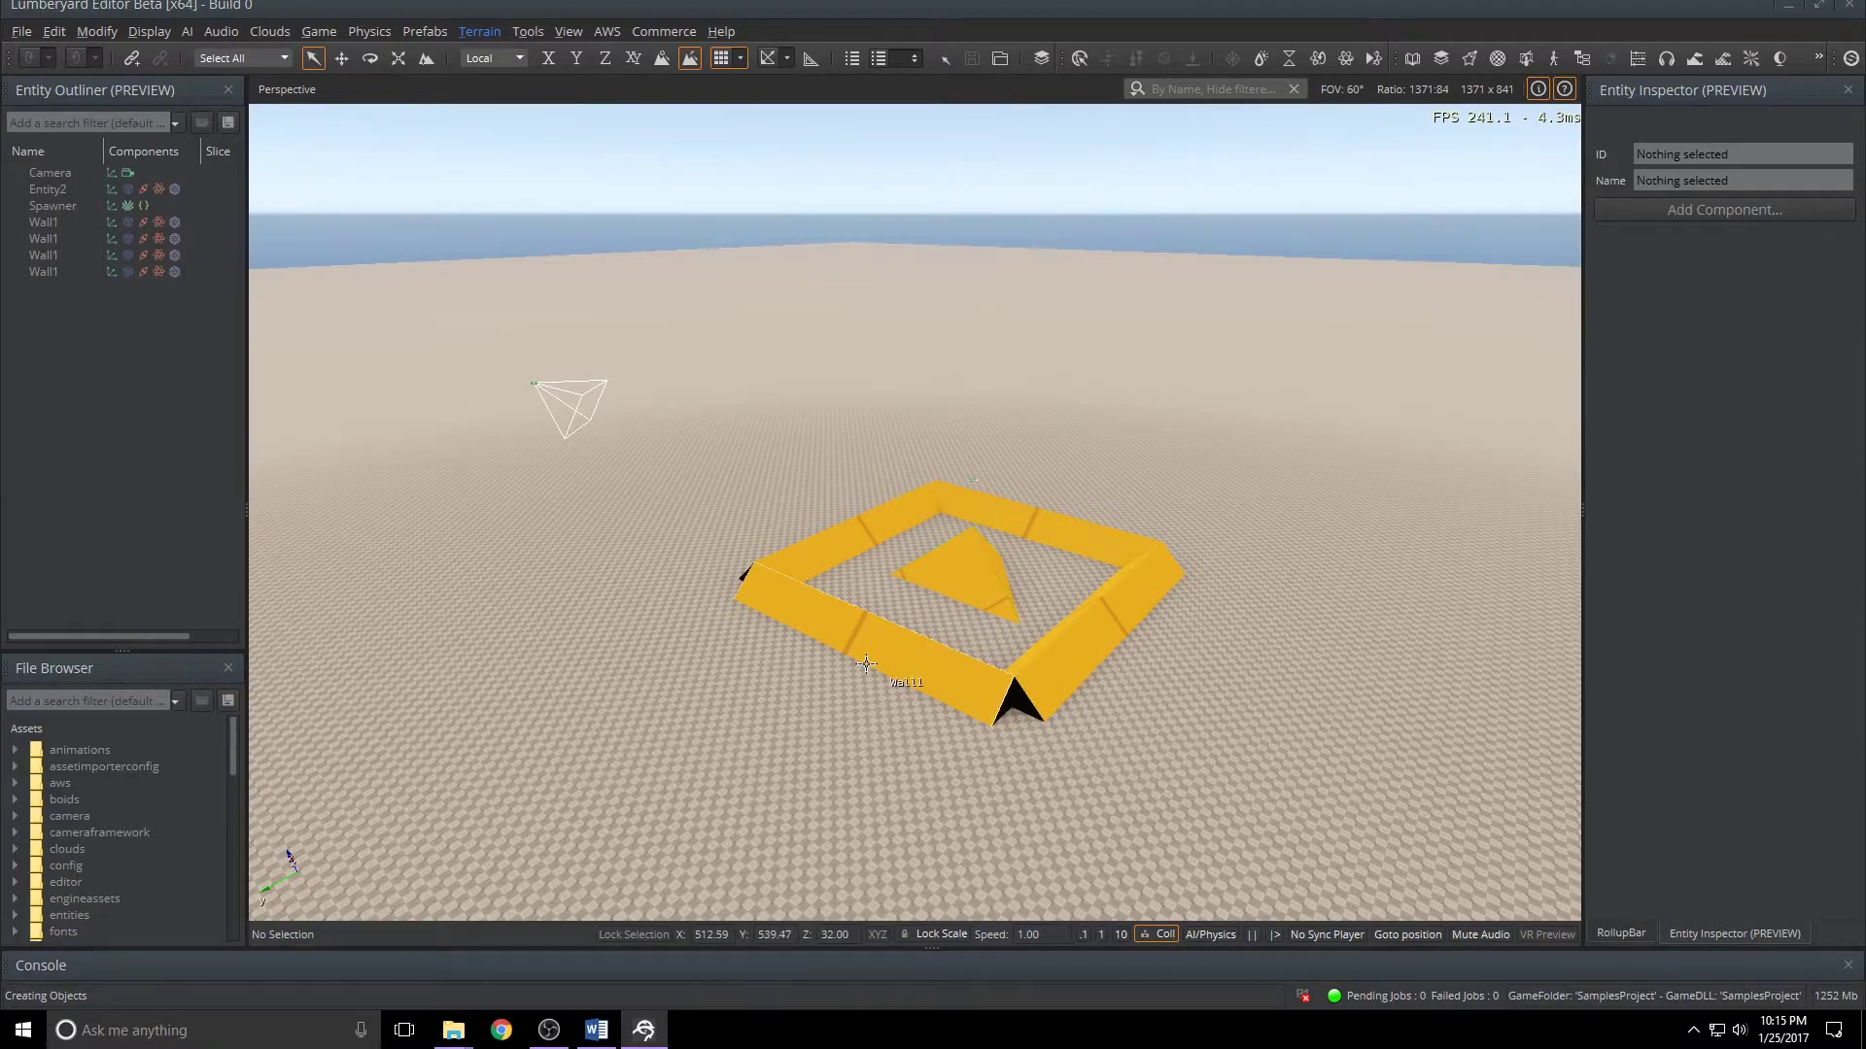
# - Select the Spawner entity, run the level in game mode to watch the spheres spawn, and exit game mode
pyautogui.click(965, 471)
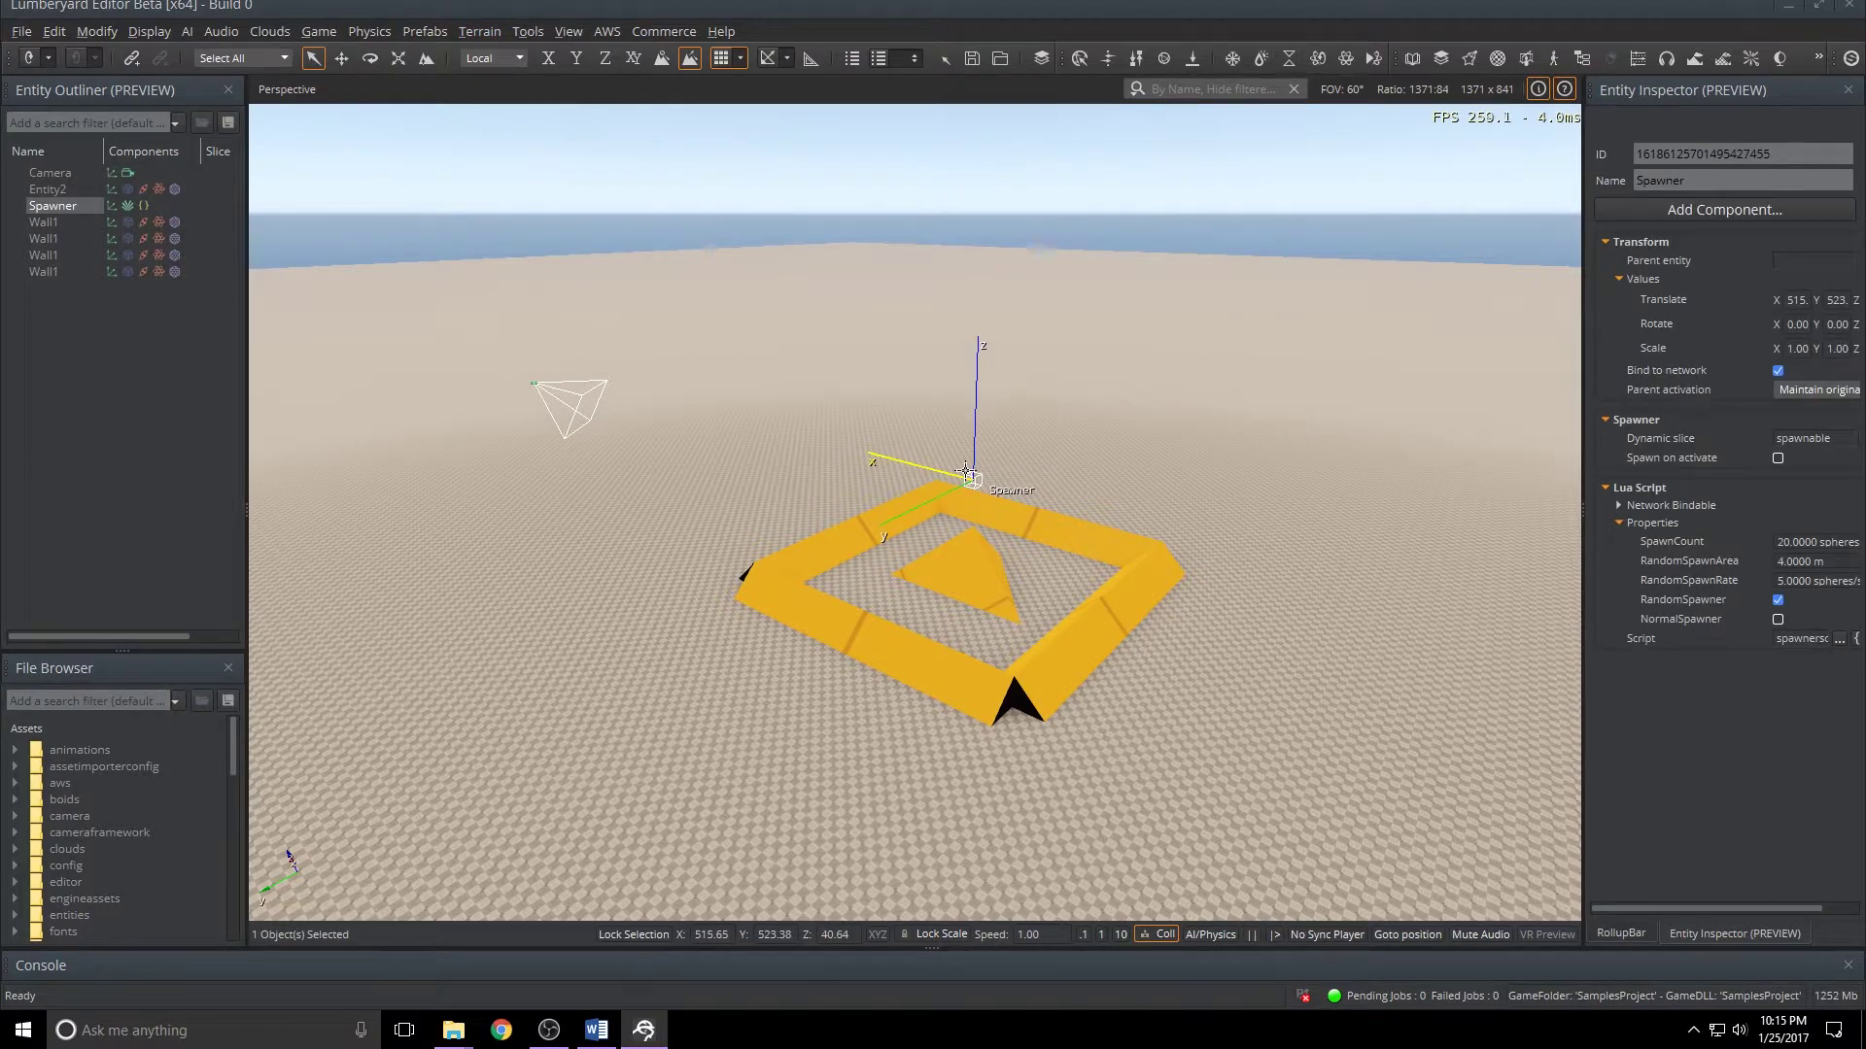
pyautogui.hotkey('ctrl', 'g')
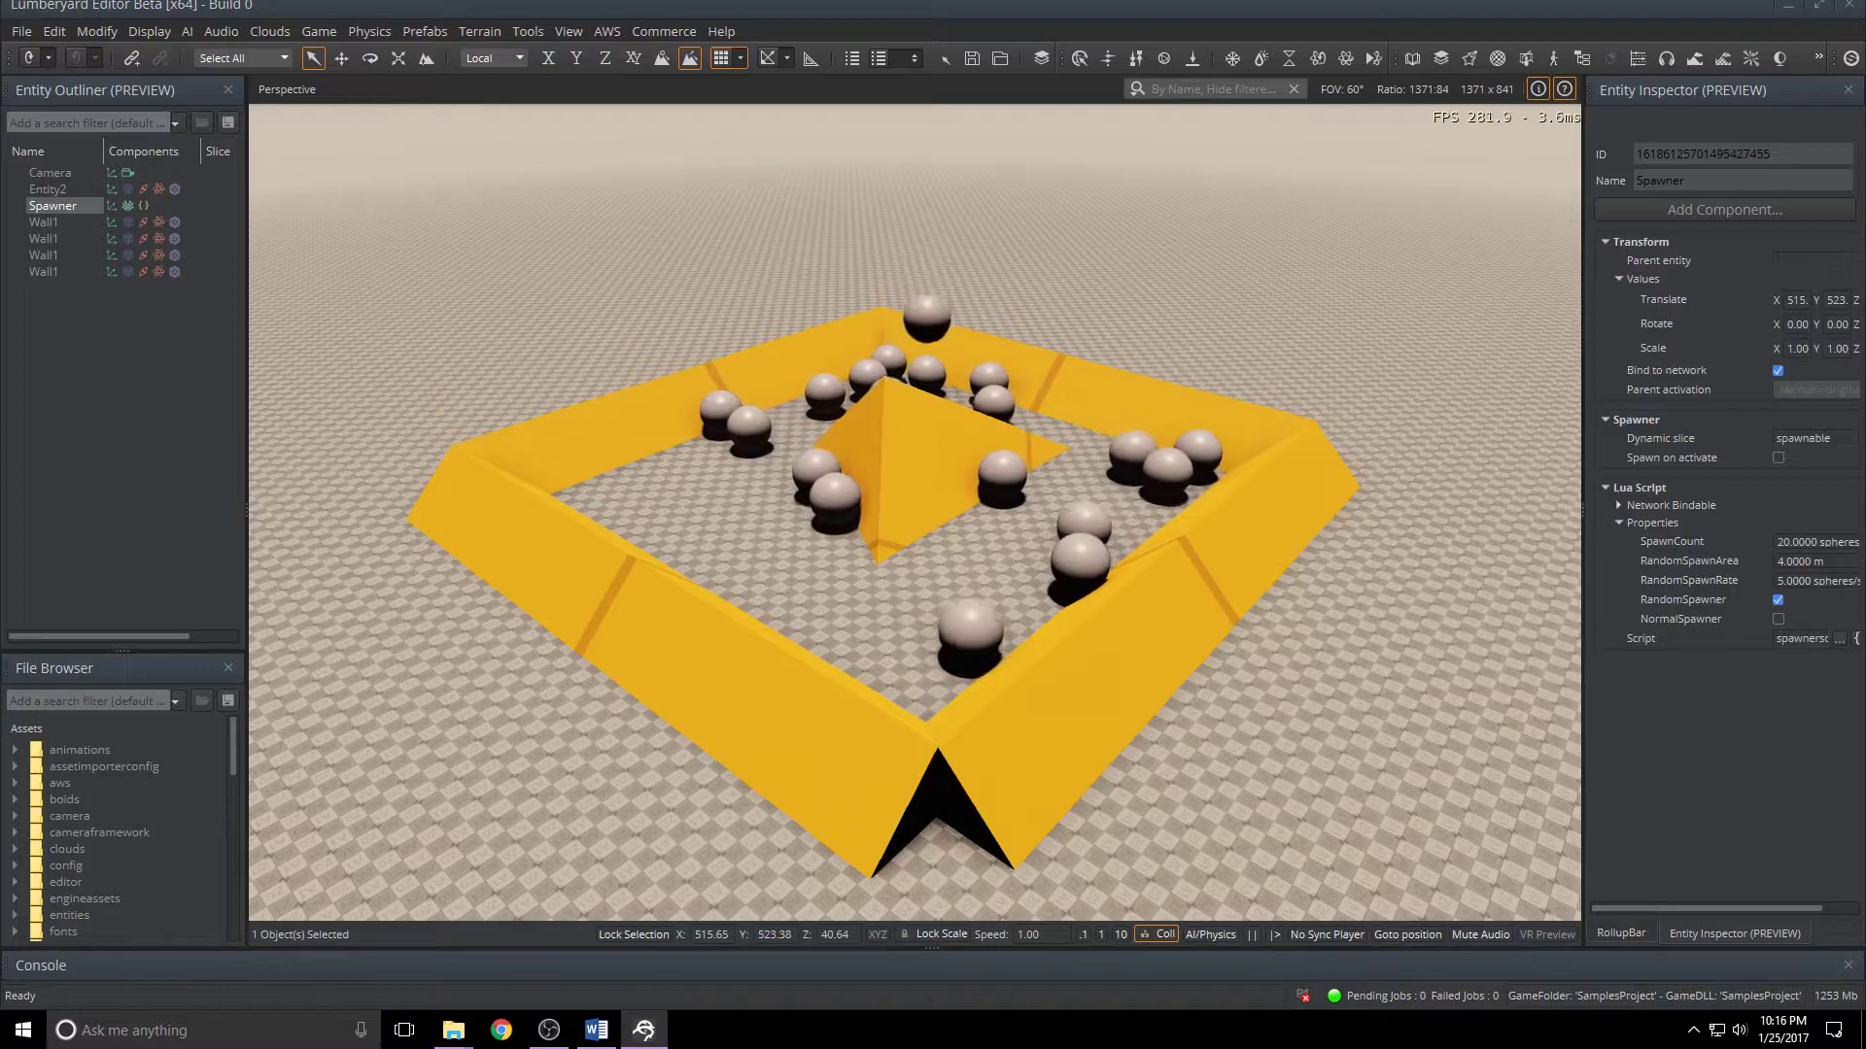
pyautogui.press('Escape')
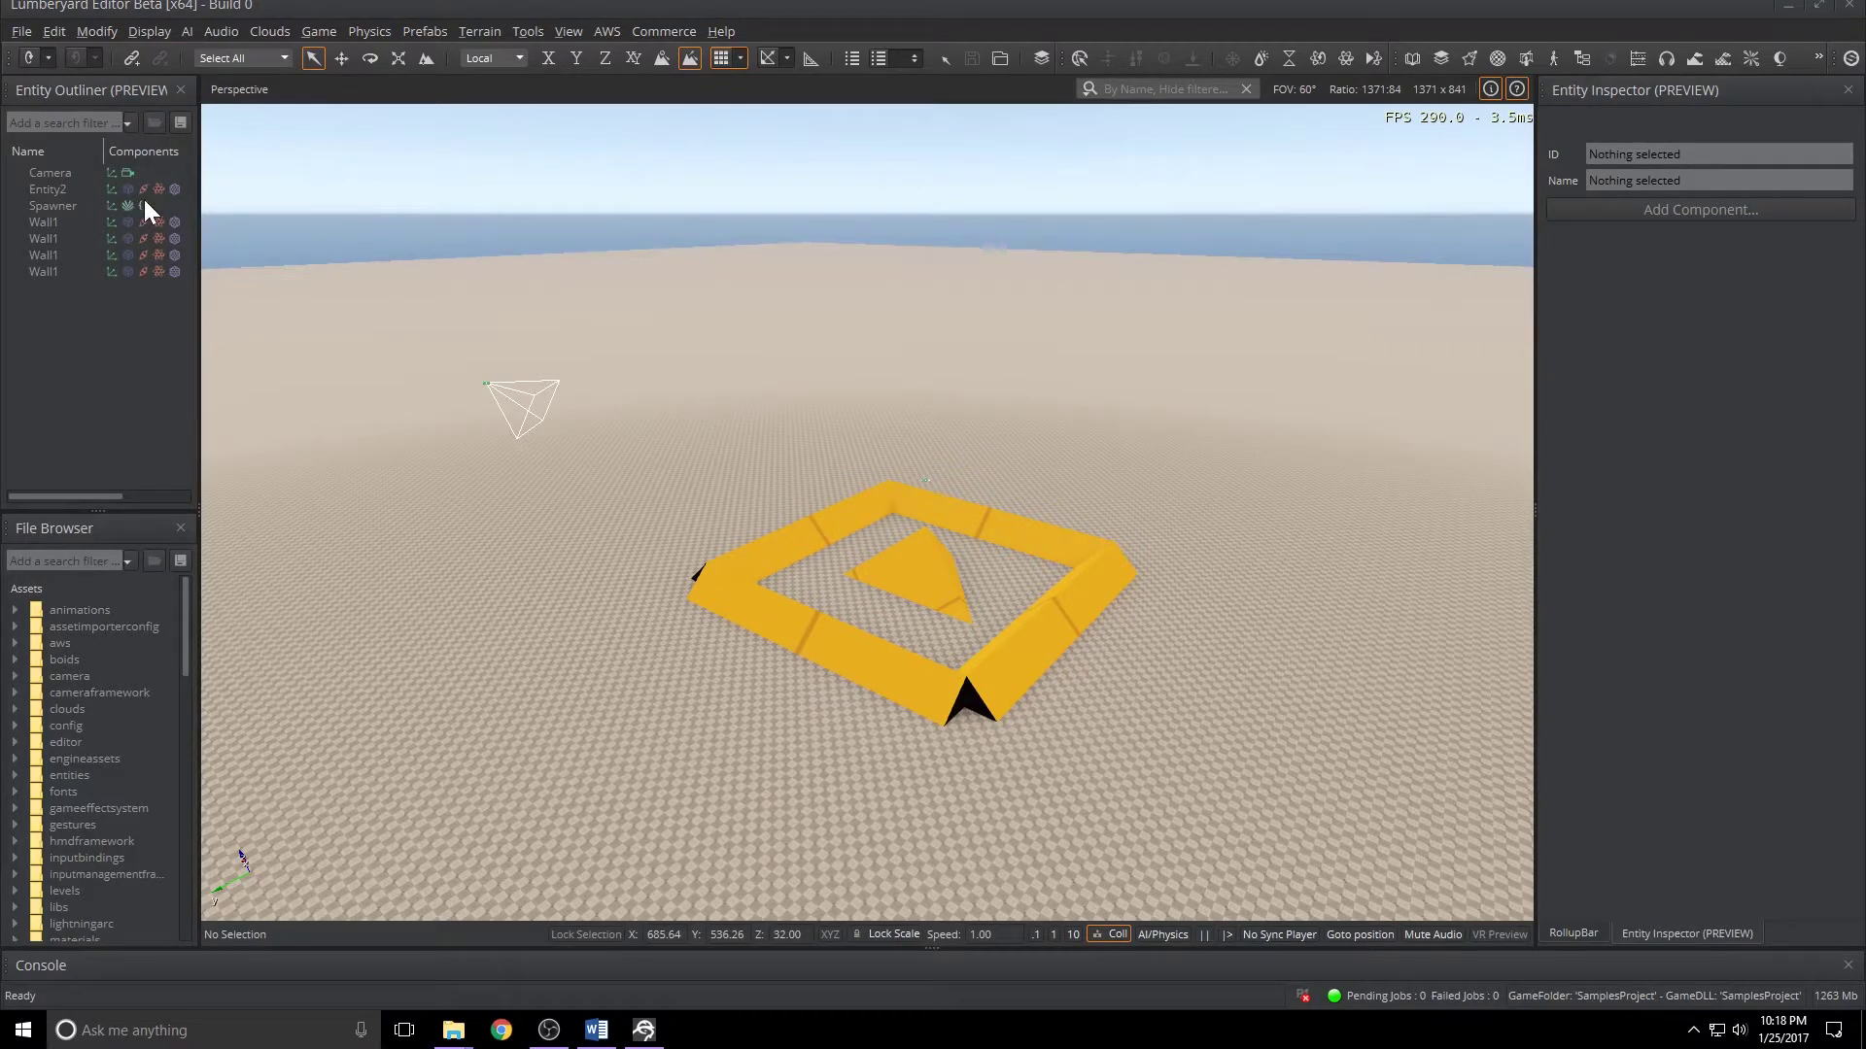
# - Open the Spawner entity's Lua script in the LUA Editor, examine its spawn properties, and close the editor
pyautogui.click(45, 204)
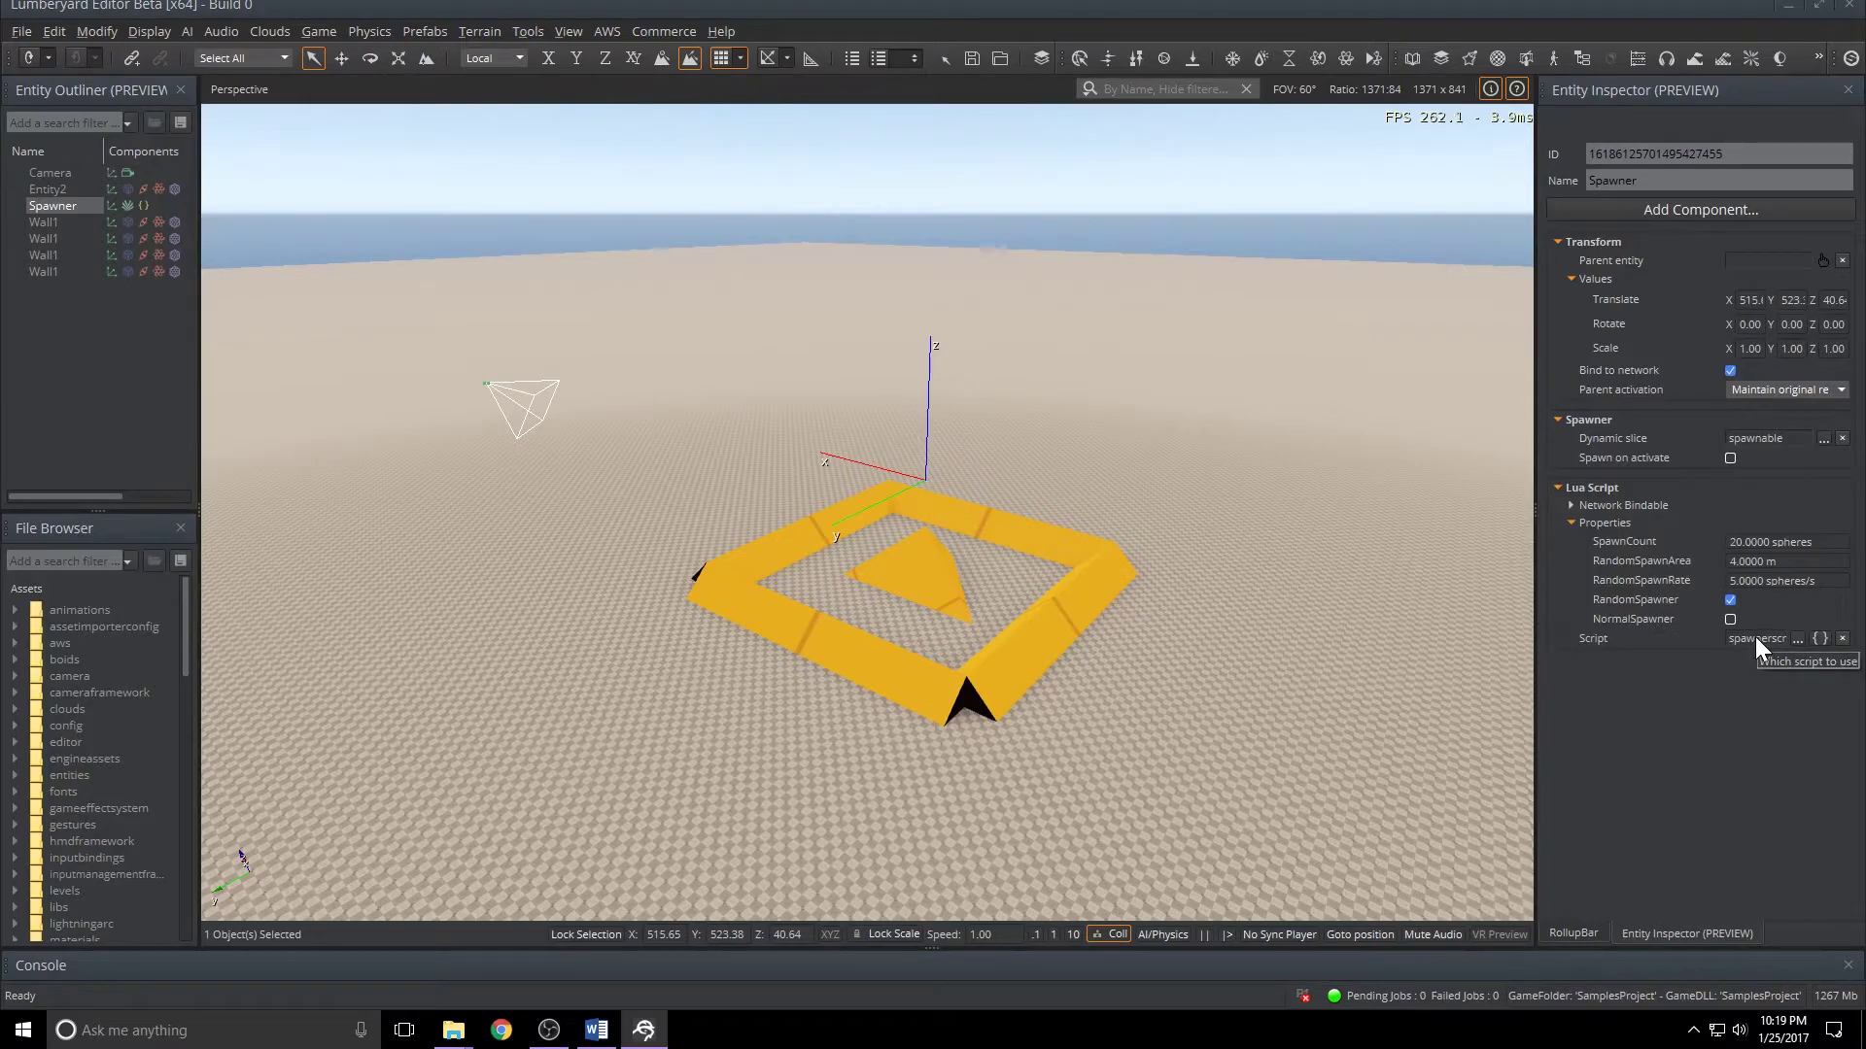
pyautogui.click(1814, 632)
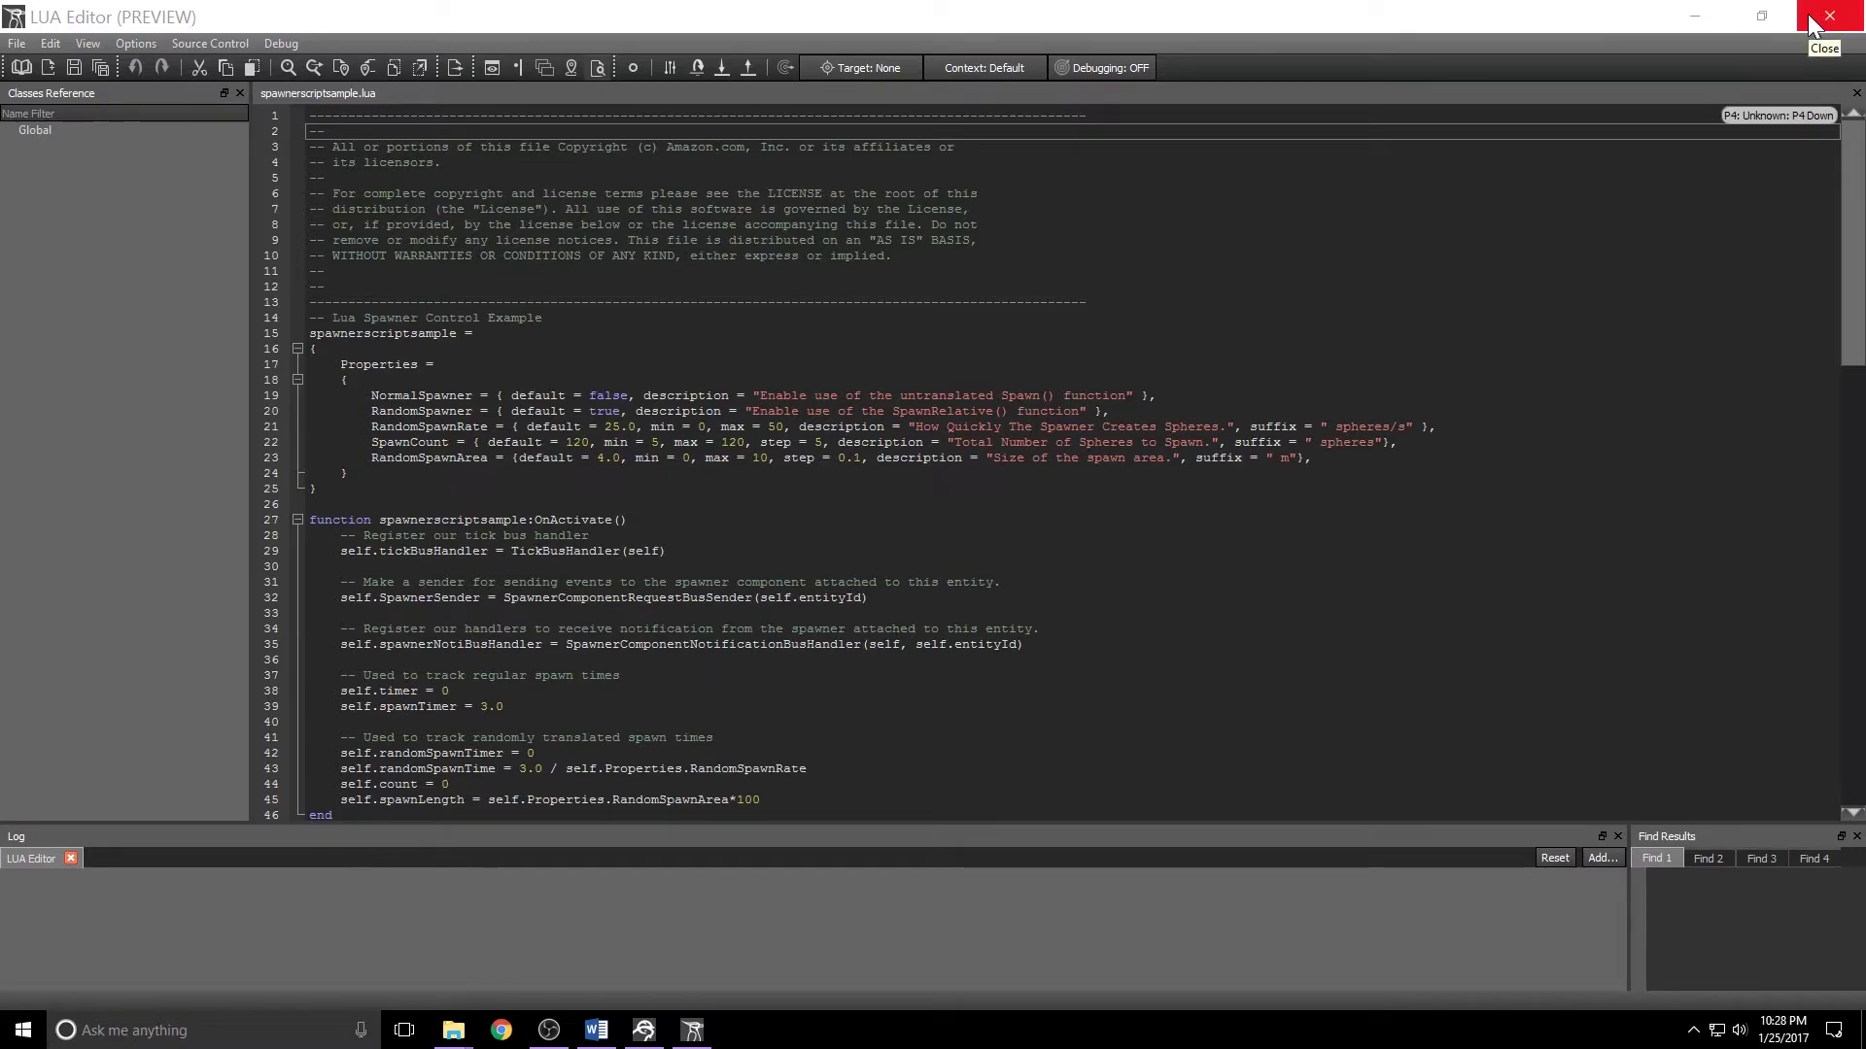
pyautogui.click(1809, 18)
# - Clear the selection, run the spawner level in game mode again, exit, and select the Spawner entity
pyautogui.click(1143, 408)
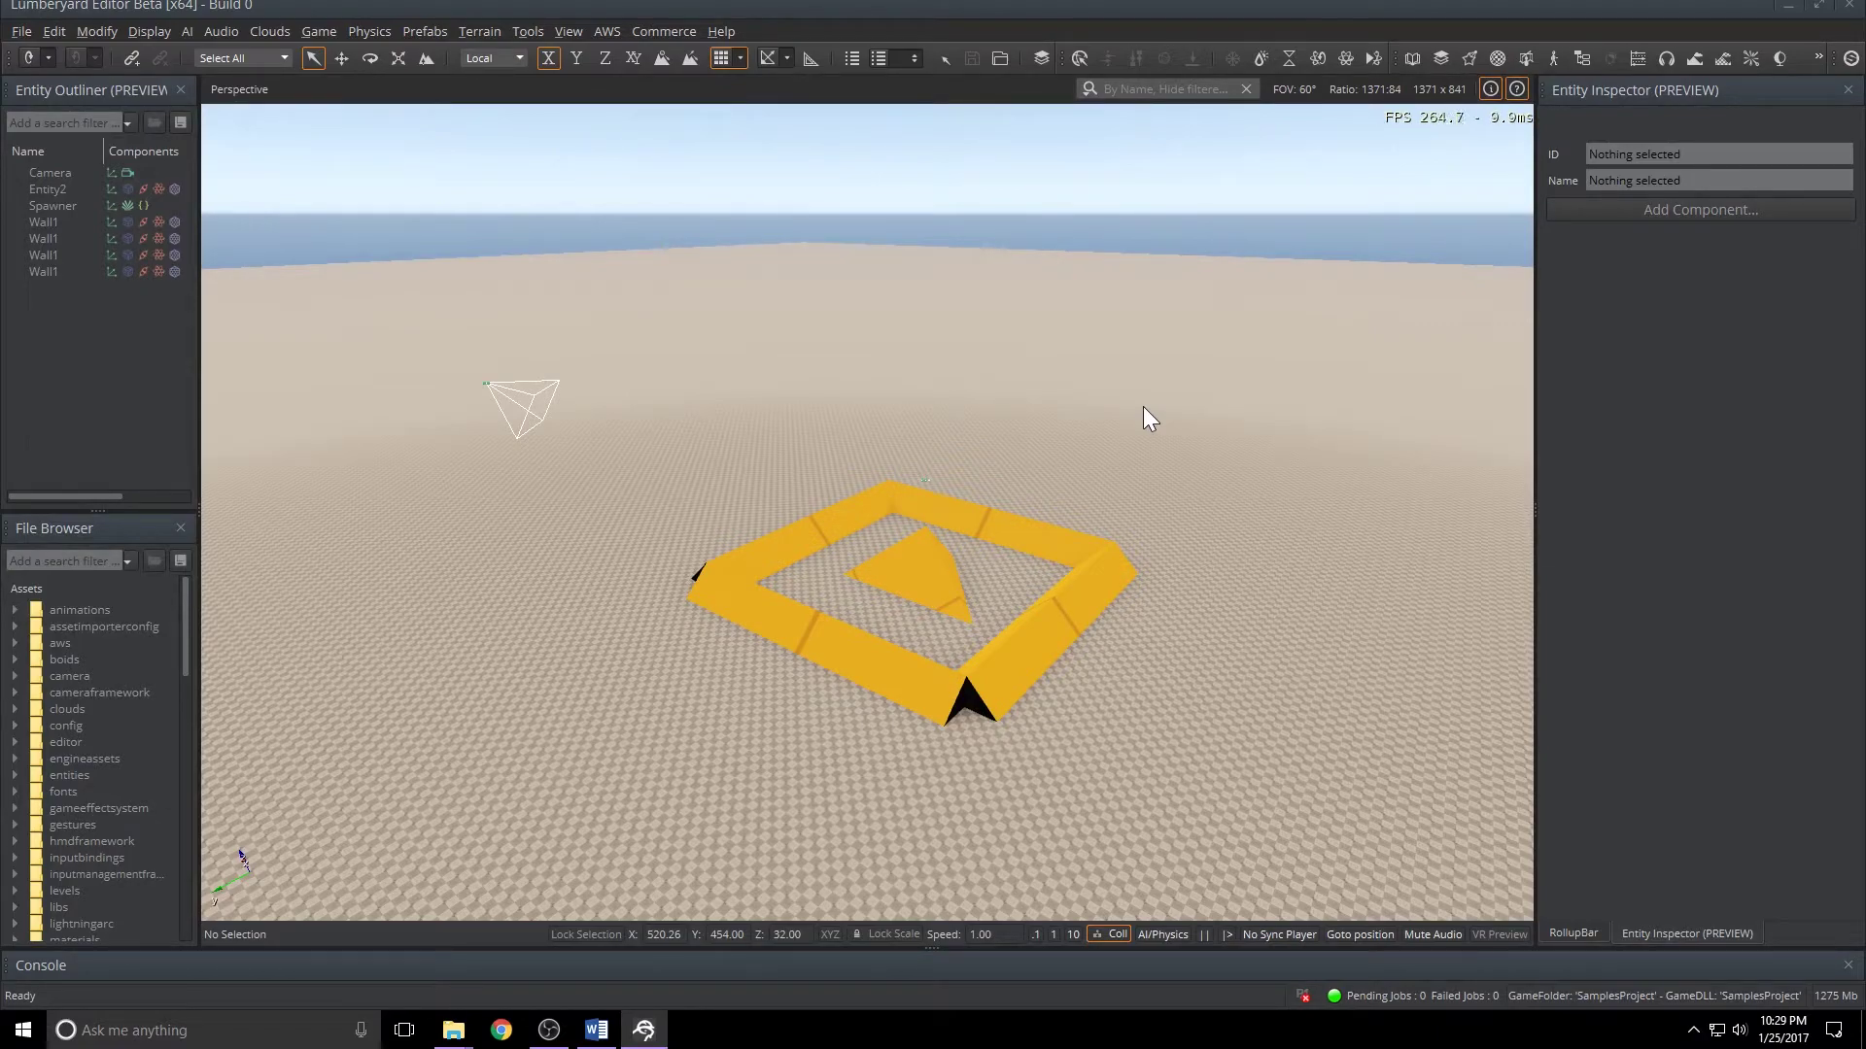
pyautogui.hotkey('ctrl', 'g')
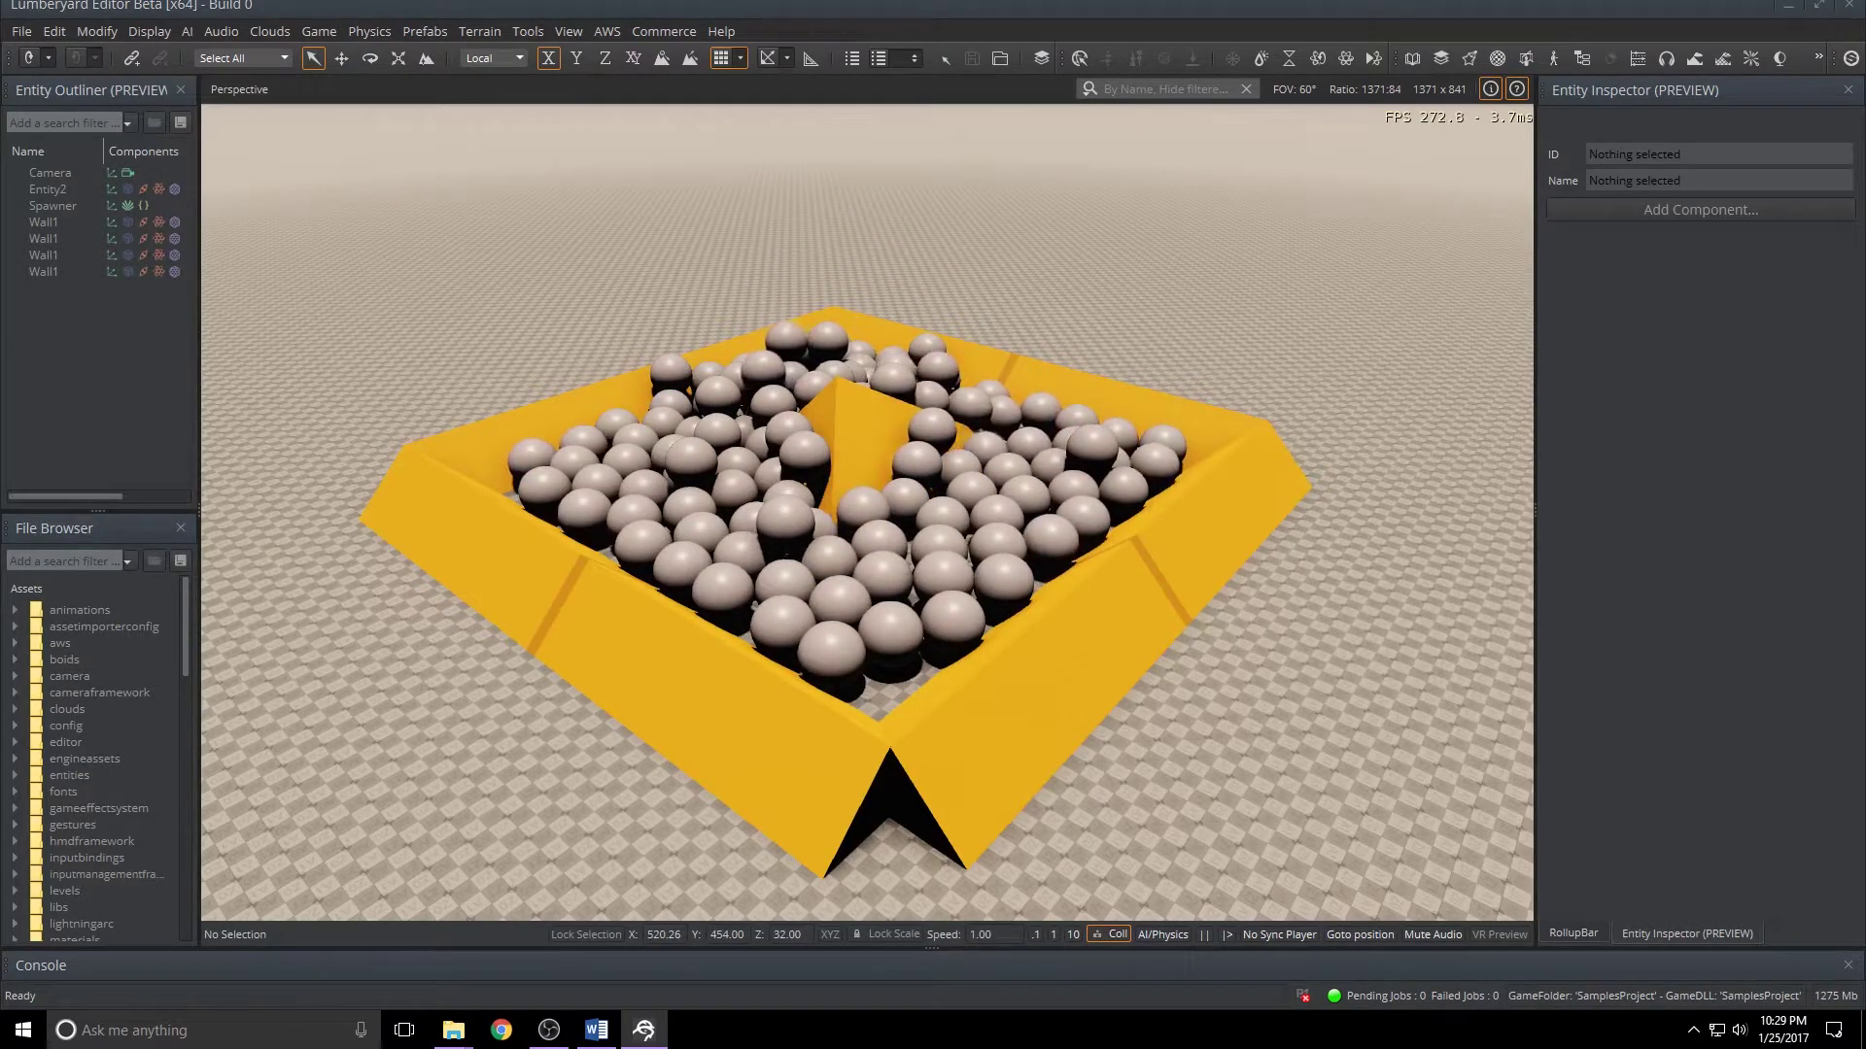
pyautogui.press('Escape')
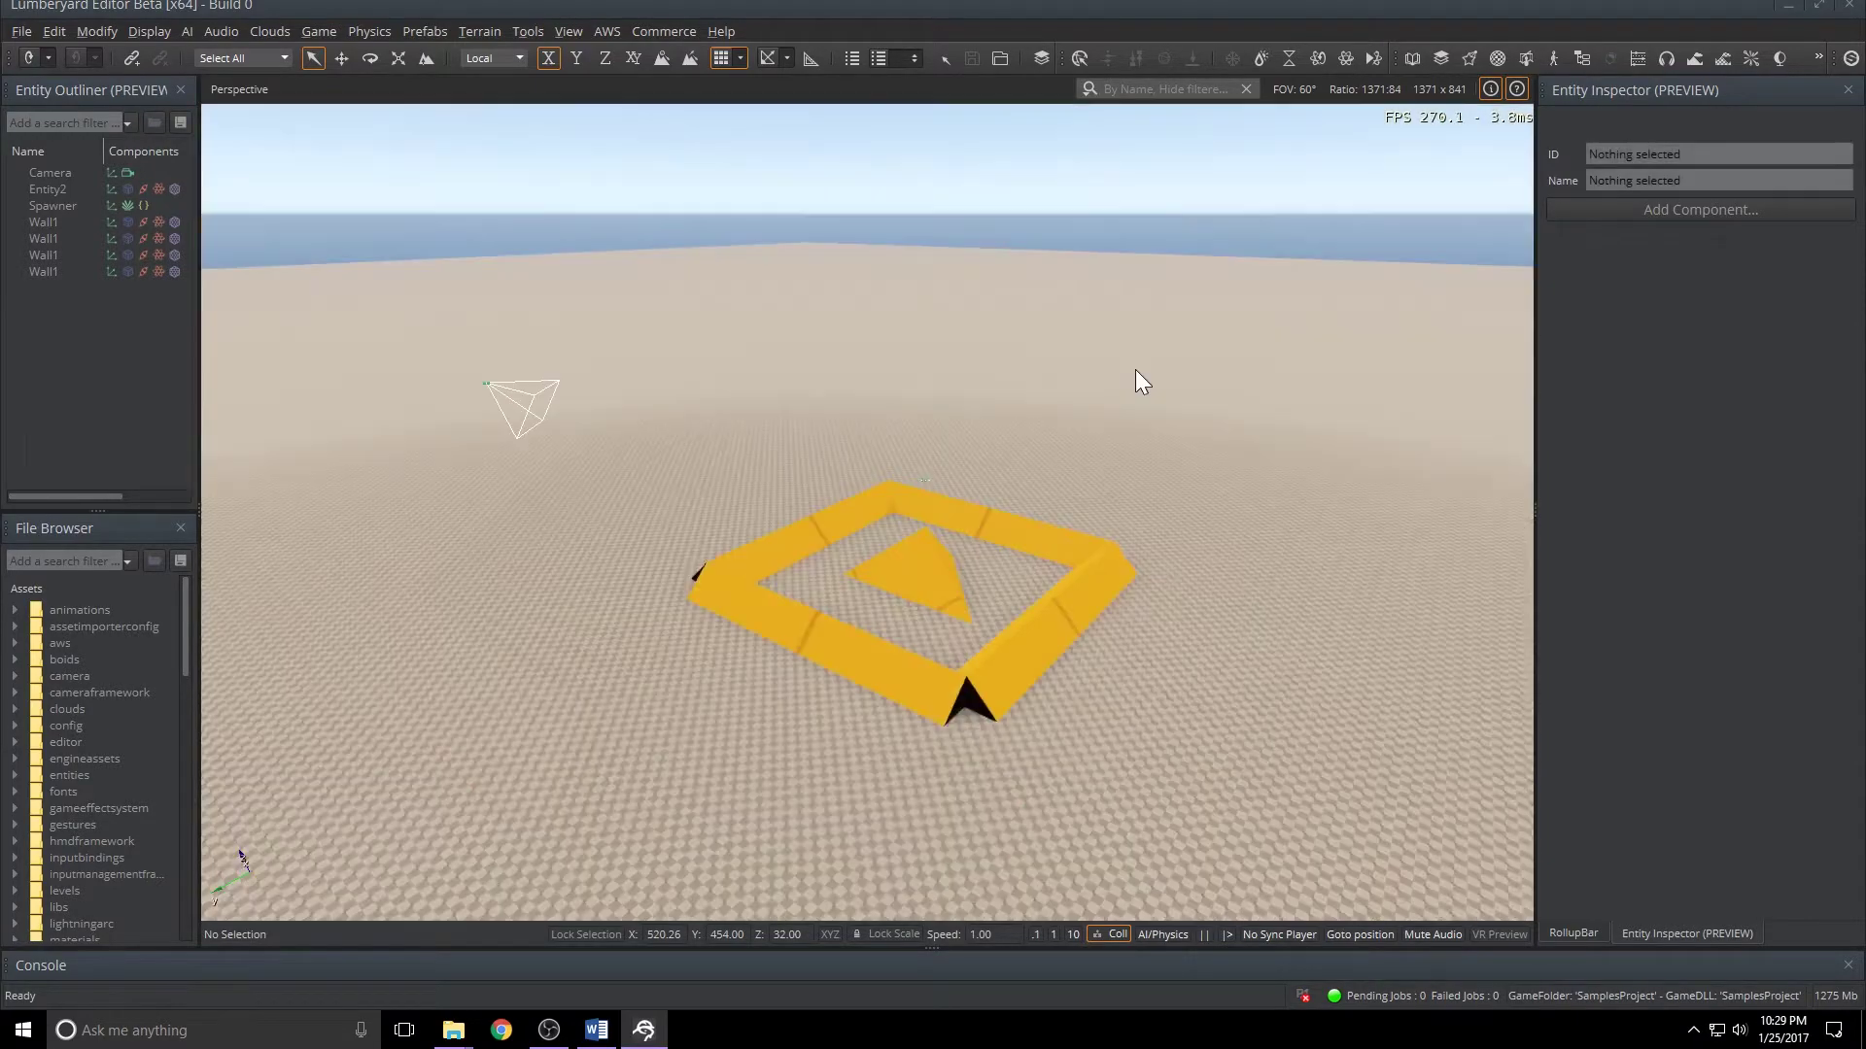
pyautogui.click(50, 206)
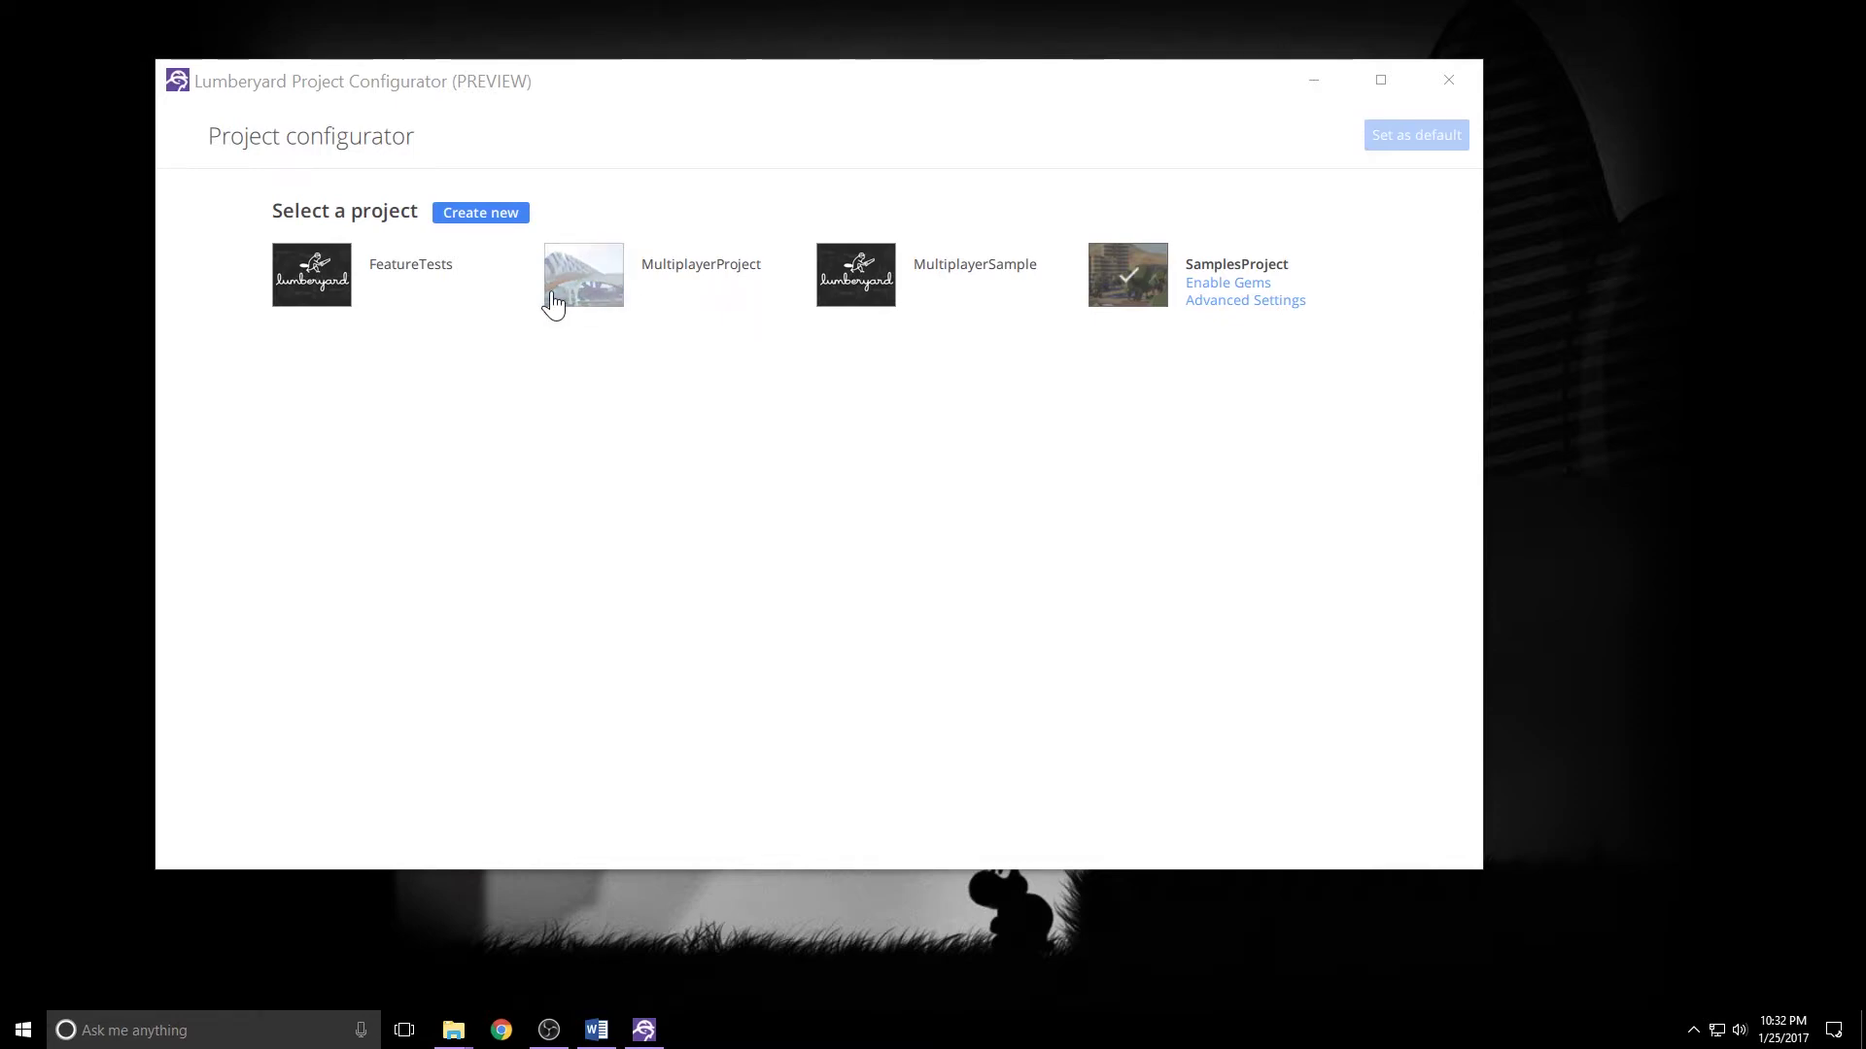
# - In the Lumberyard Project Configurator, set MultiplayerSample as the default project
pyautogui.click(851, 290)
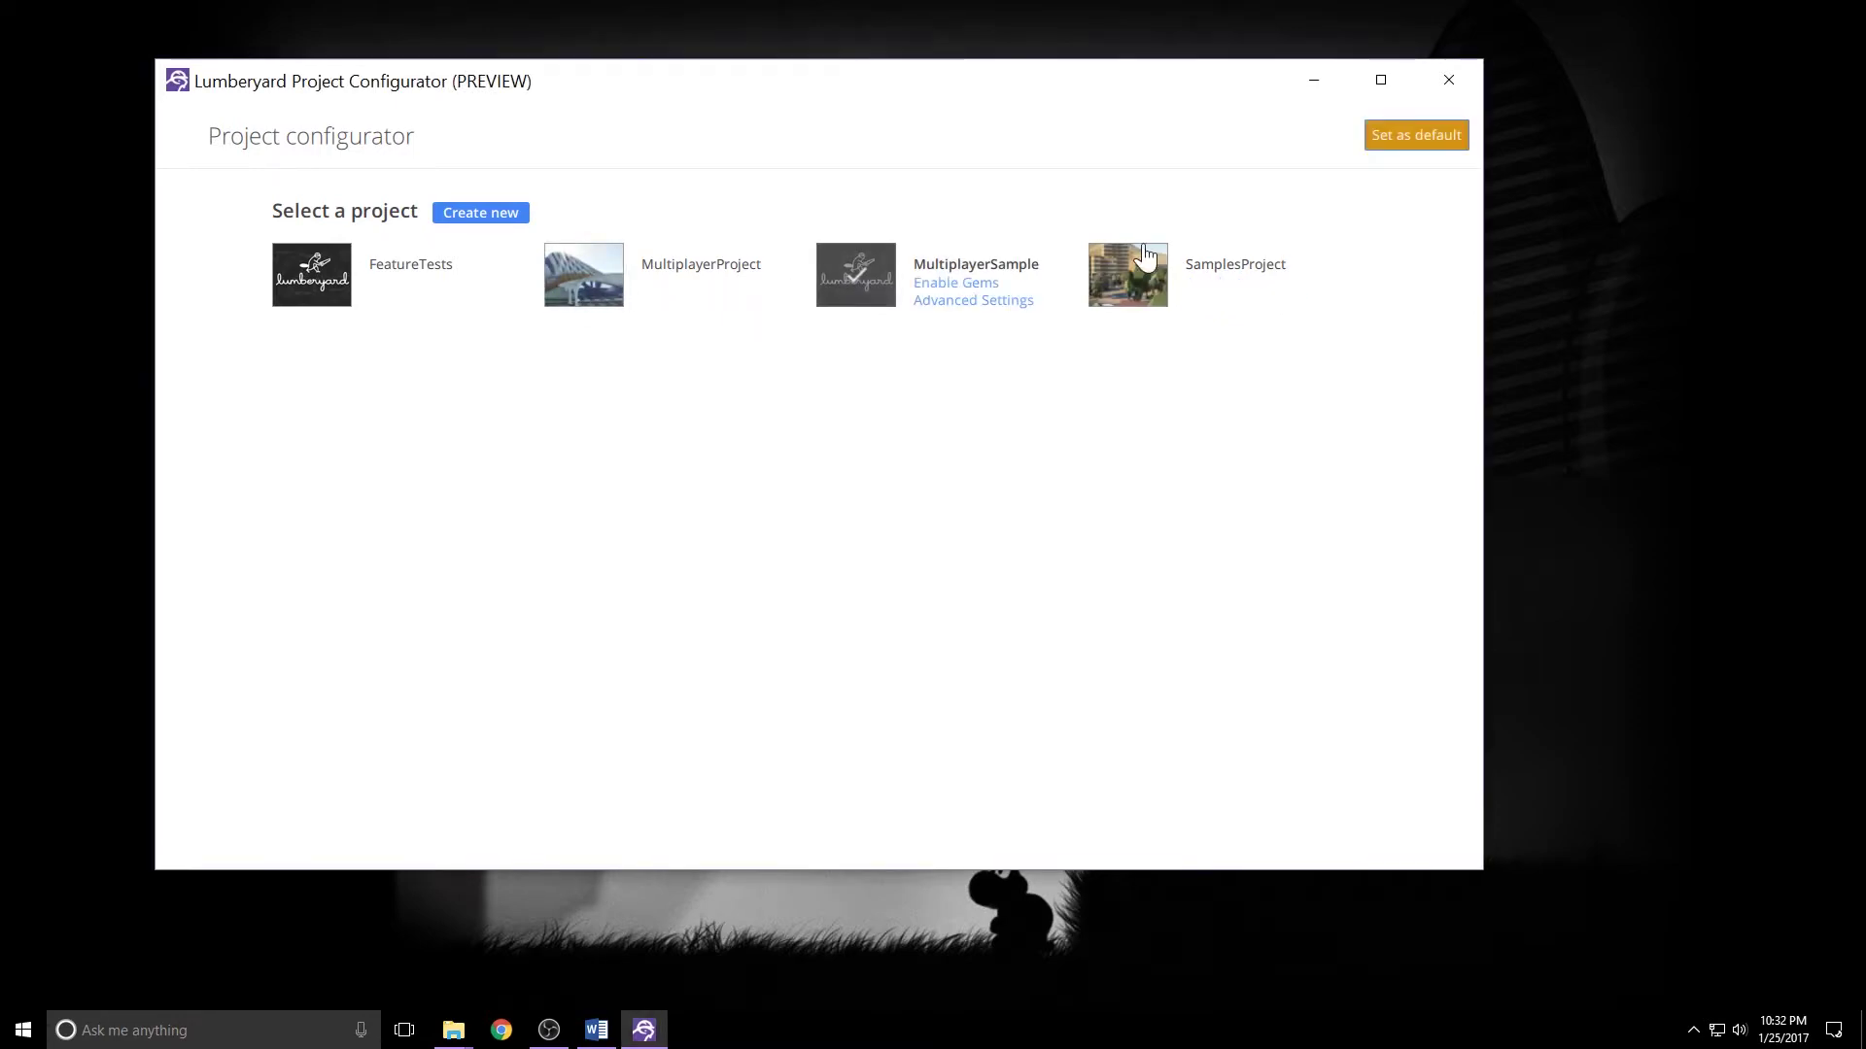
pyautogui.click(1375, 146)
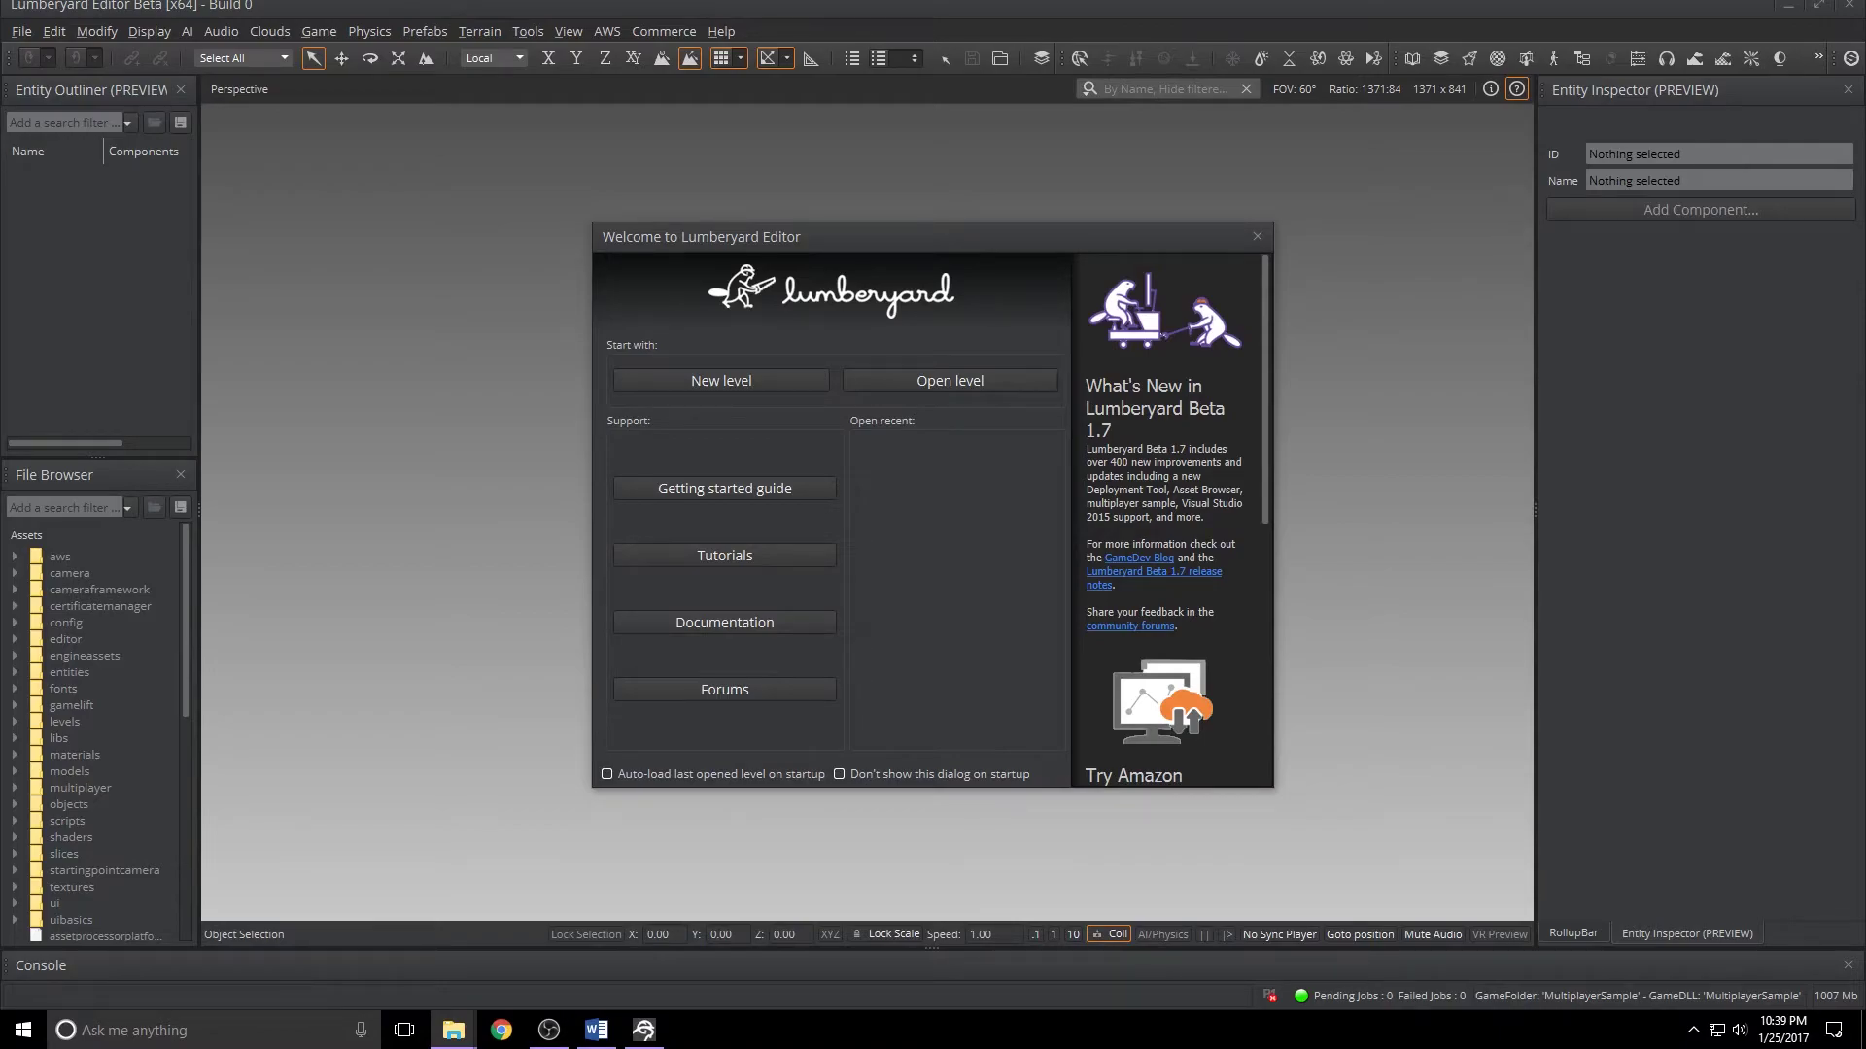
# - Open the Ares level of the MultiplayerSample project and dismiss the error report
pyautogui.click(921, 379)
pyautogui.click(786, 385)
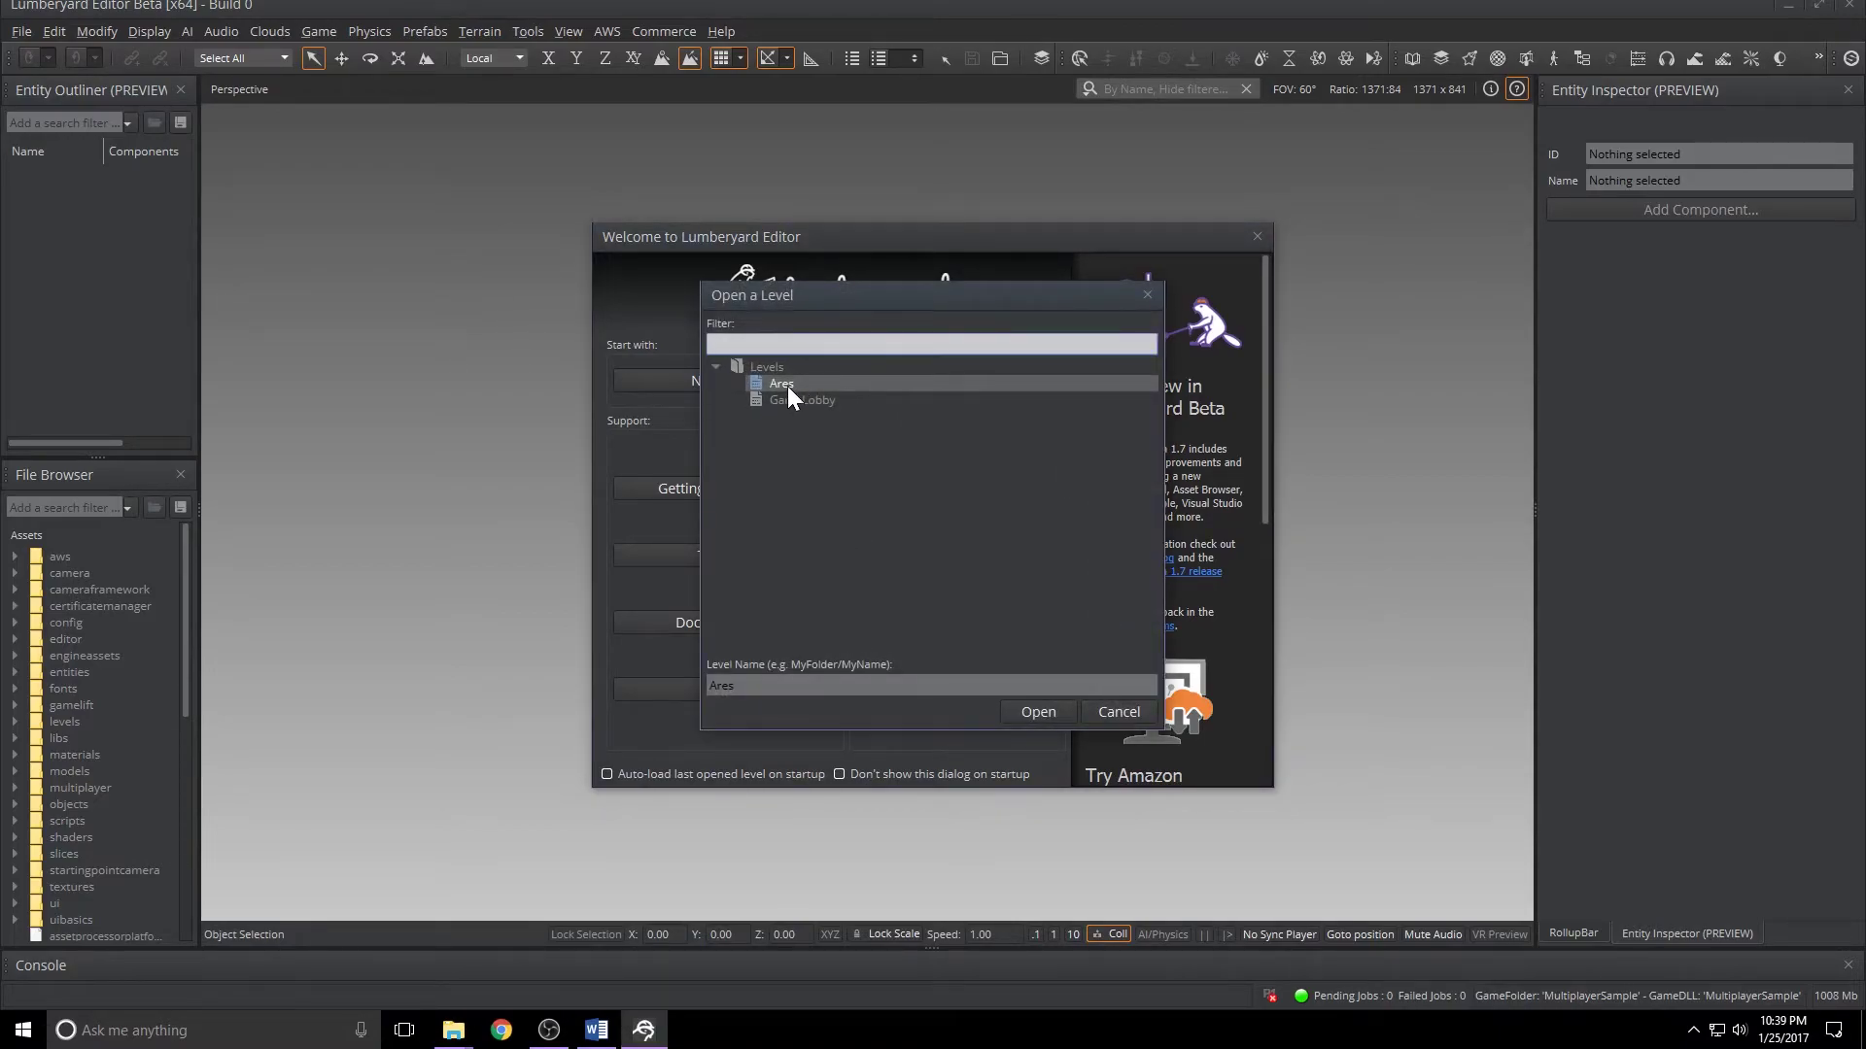
pyautogui.click(762, 382)
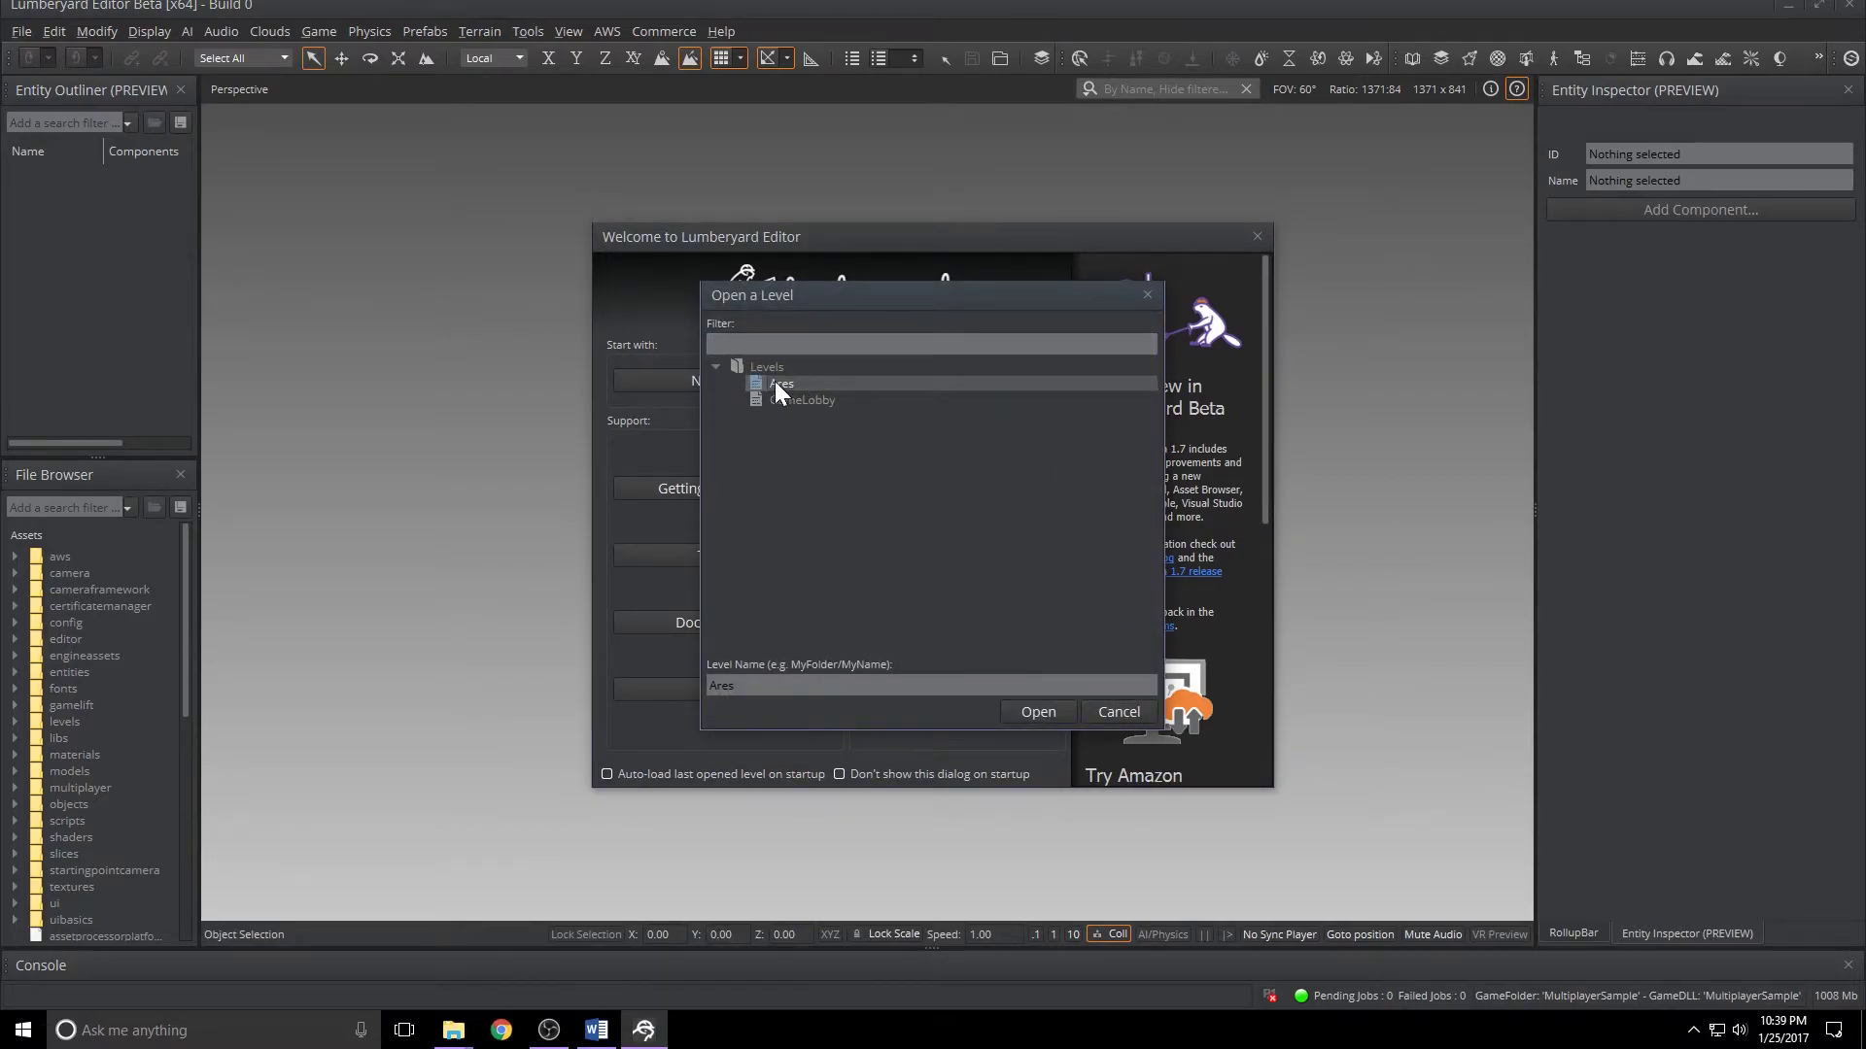
pyautogui.click(1040, 711)
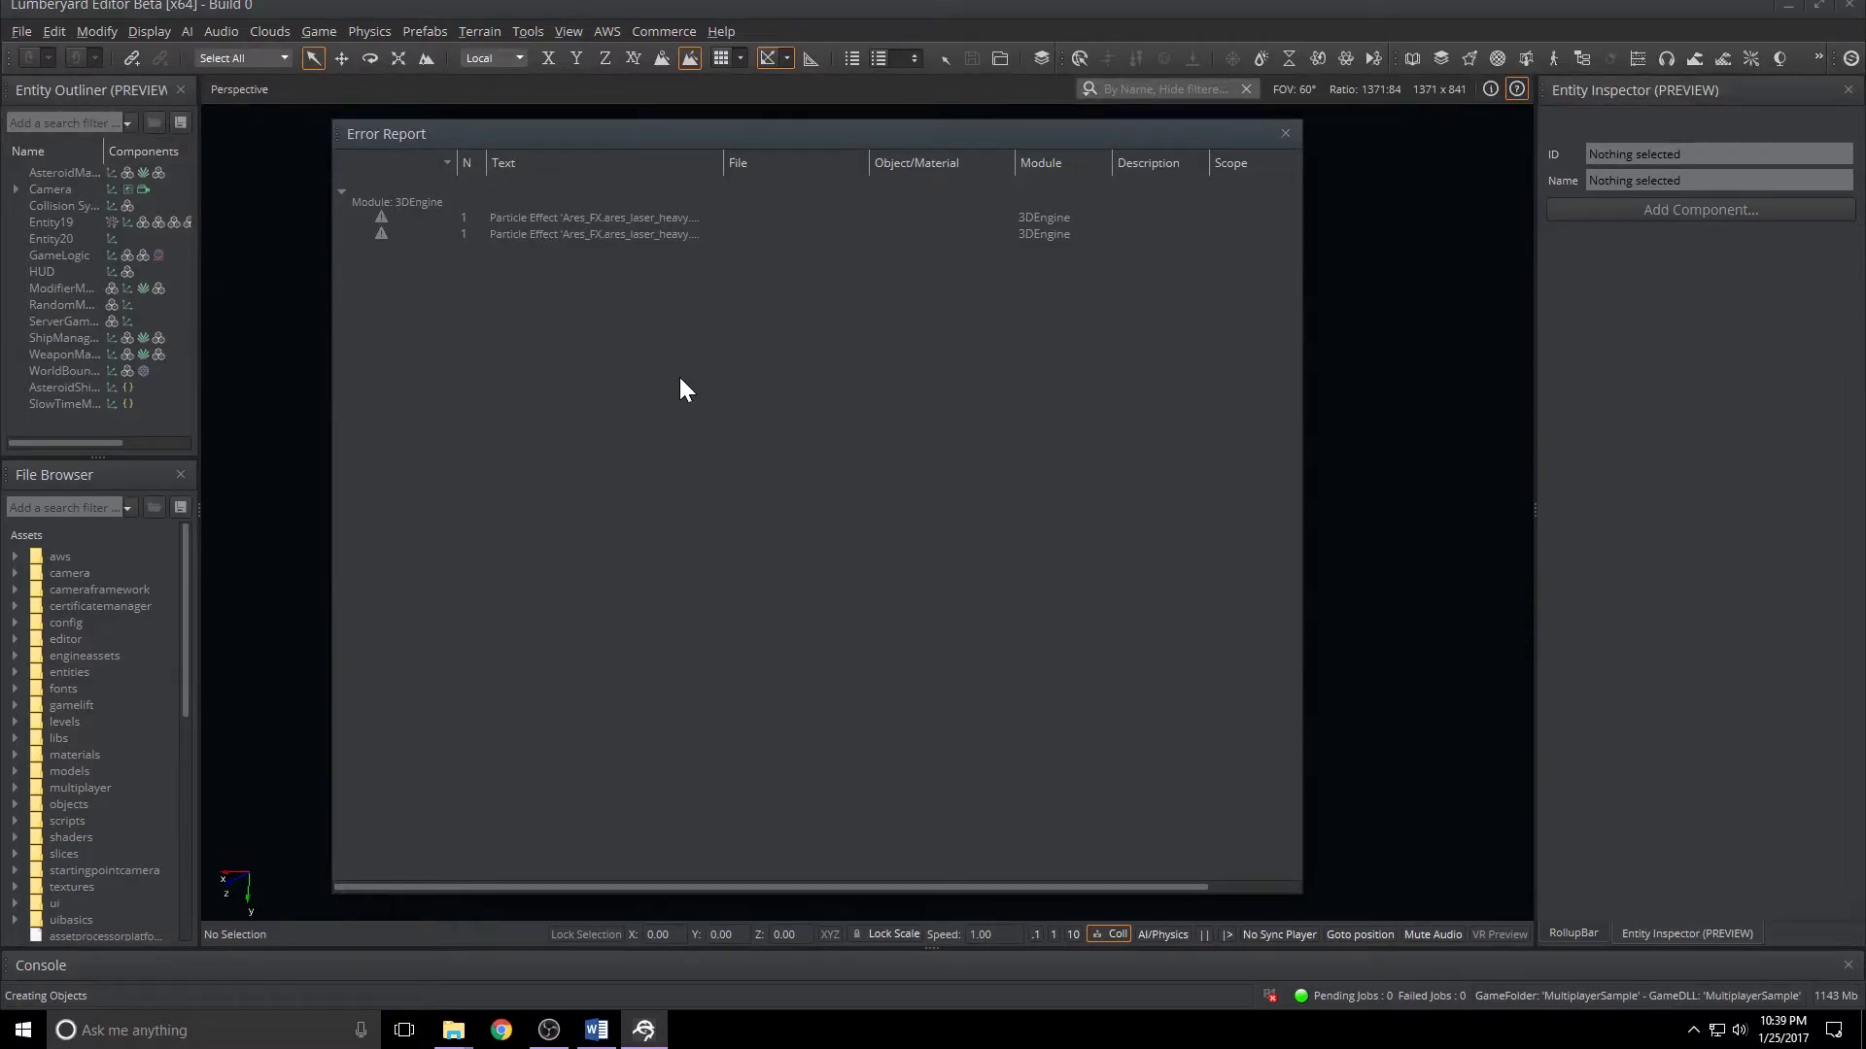
pyautogui.click(1286, 134)
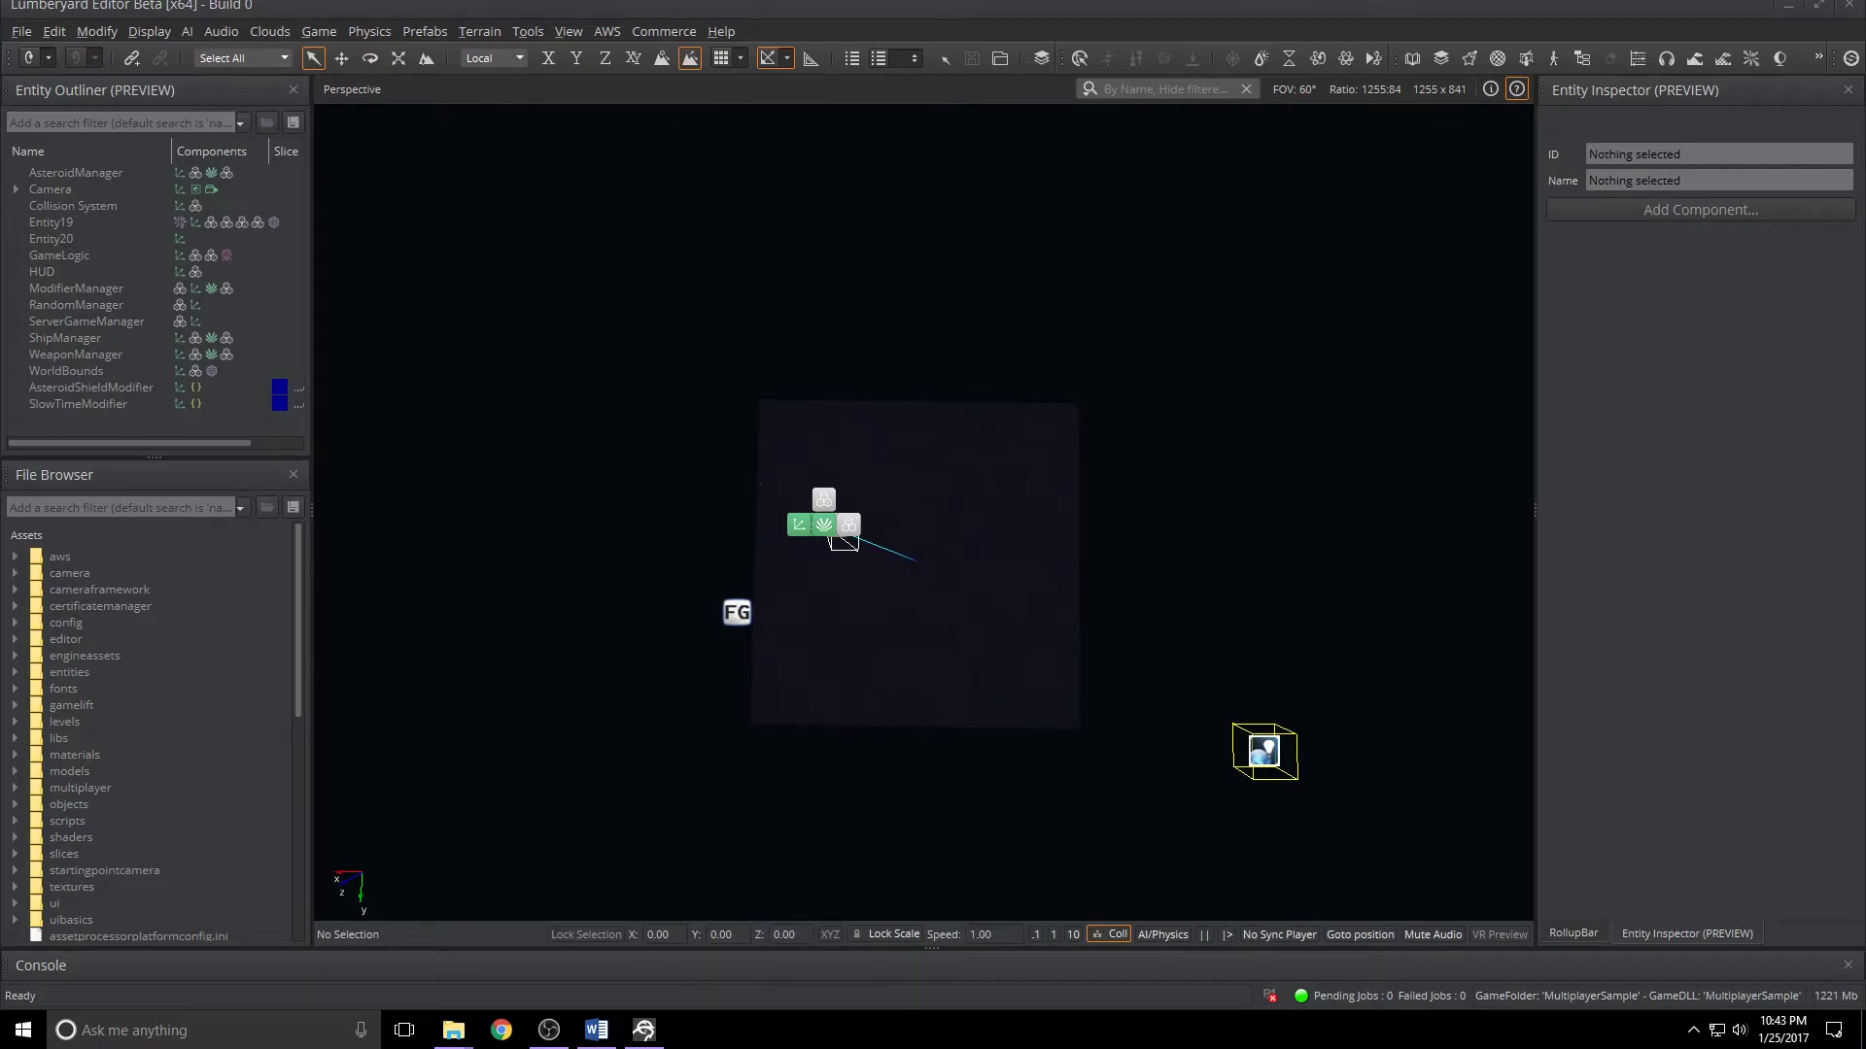
# - Playtest the Ares level in game mode, steering the ship and shooting asteroids, and exit back to editing
pyautogui.click(716, 446)
pyautogui.hotkey('ctrl', 'g')
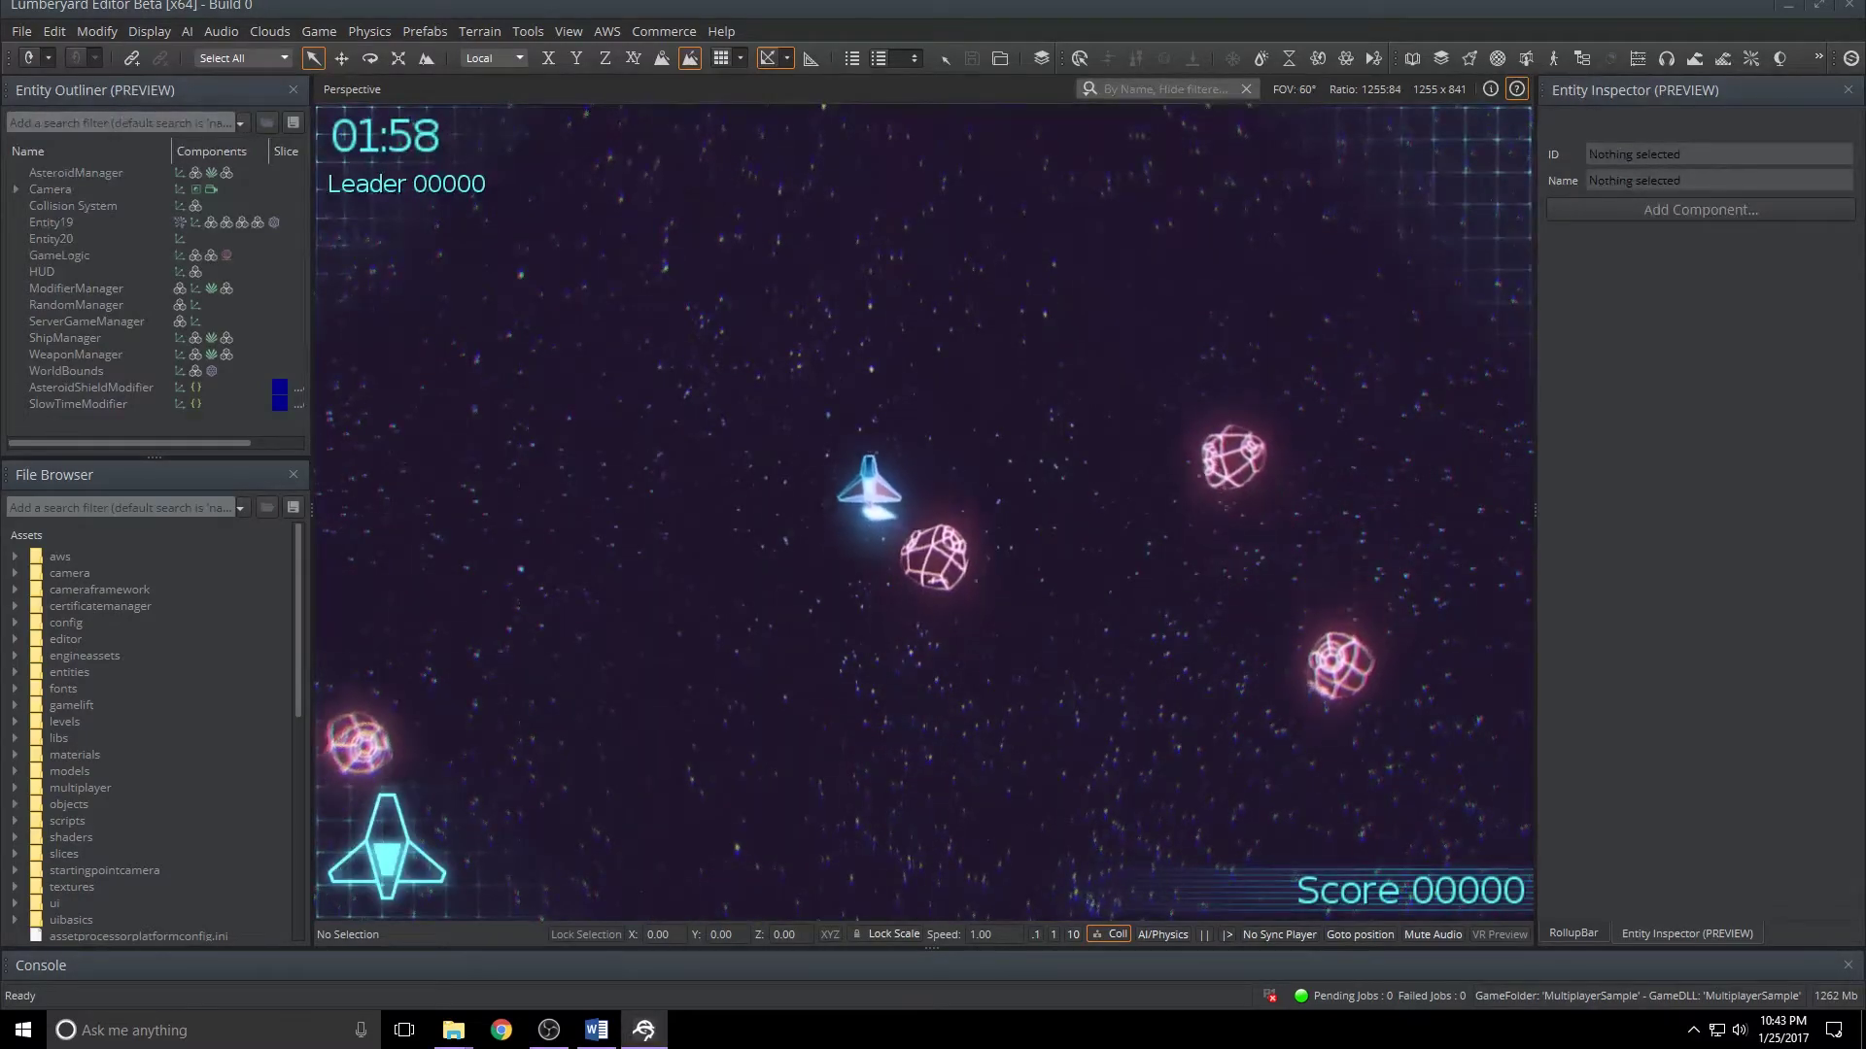
pyautogui.press('space')
pyautogui.press('space')
pyautogui.press('space')
pyautogui.press('space')
pyautogui.press('s')
pyautogui.press('w')
pyautogui.press('space')
pyautogui.press('space')
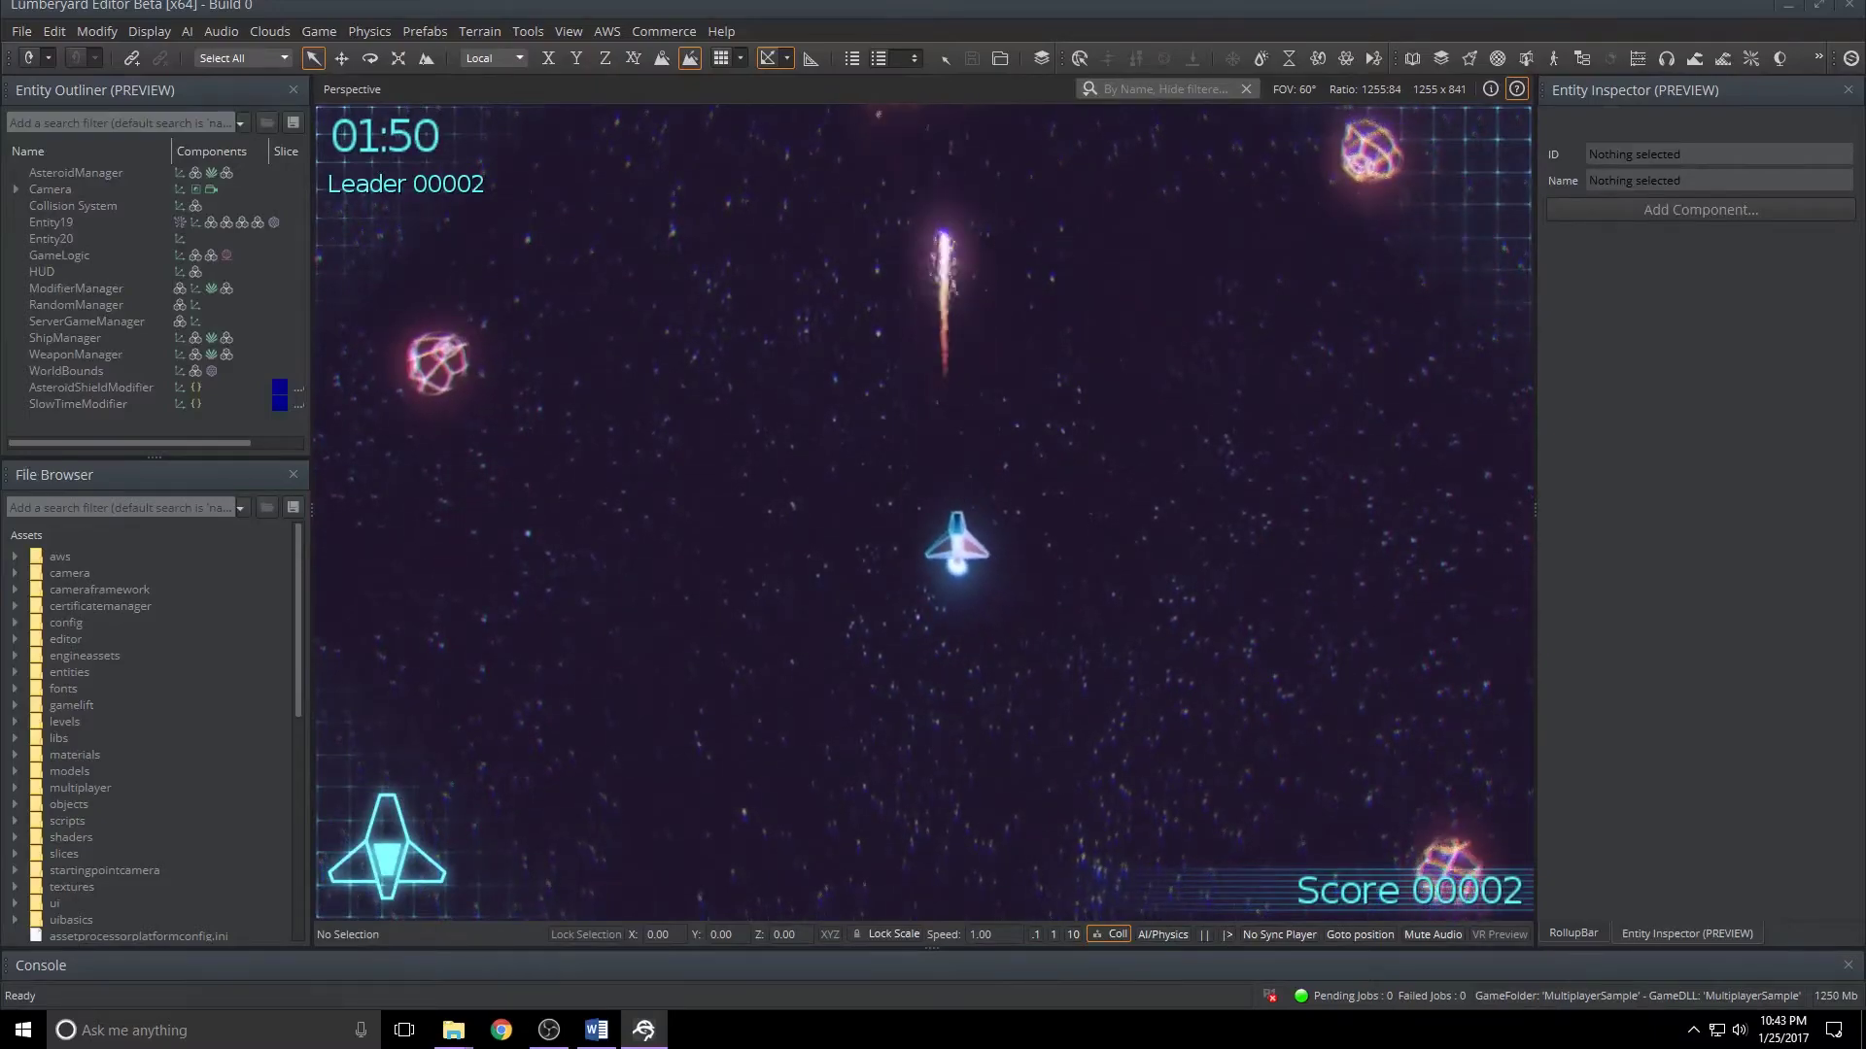
pyautogui.press('d')
pyautogui.press('space')
pyautogui.press('space')
pyautogui.press('a')
pyautogui.press('s')
pyautogui.press('w')
pyautogui.press('space')
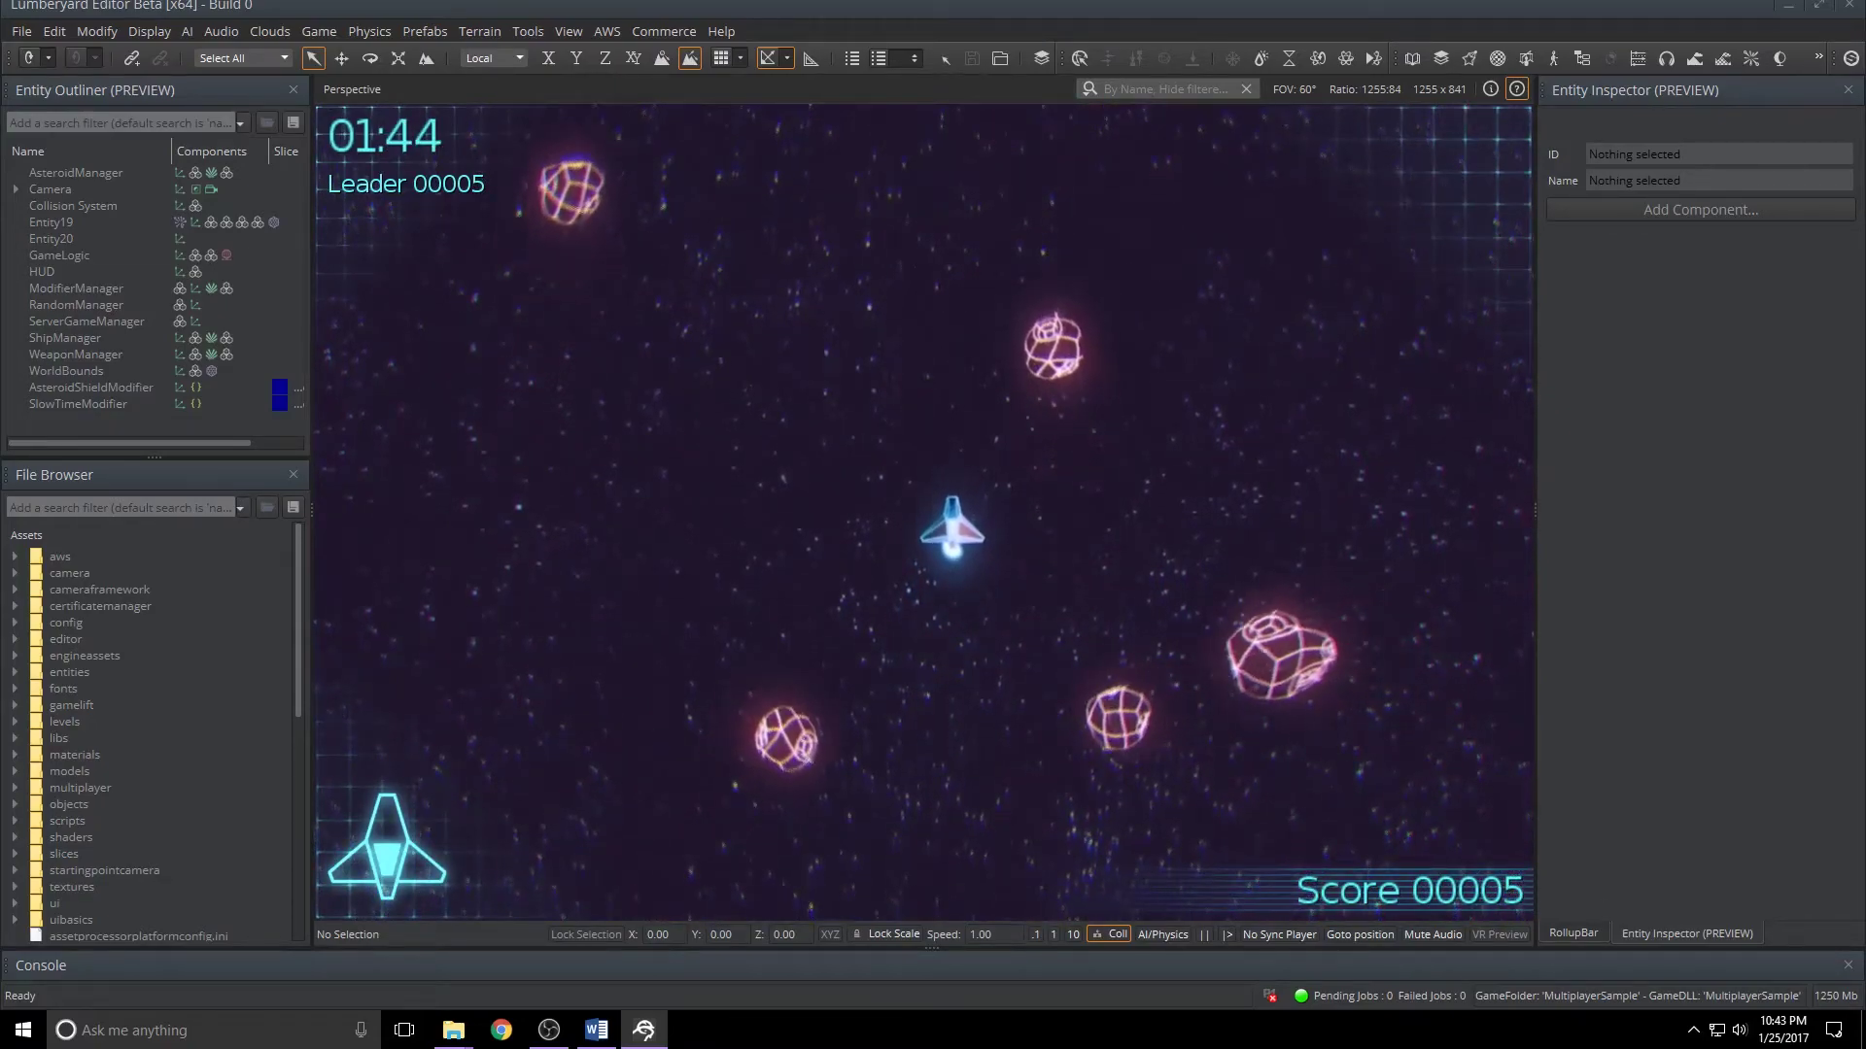
pyautogui.press('s')
pyautogui.press('space')
pyautogui.press('a')
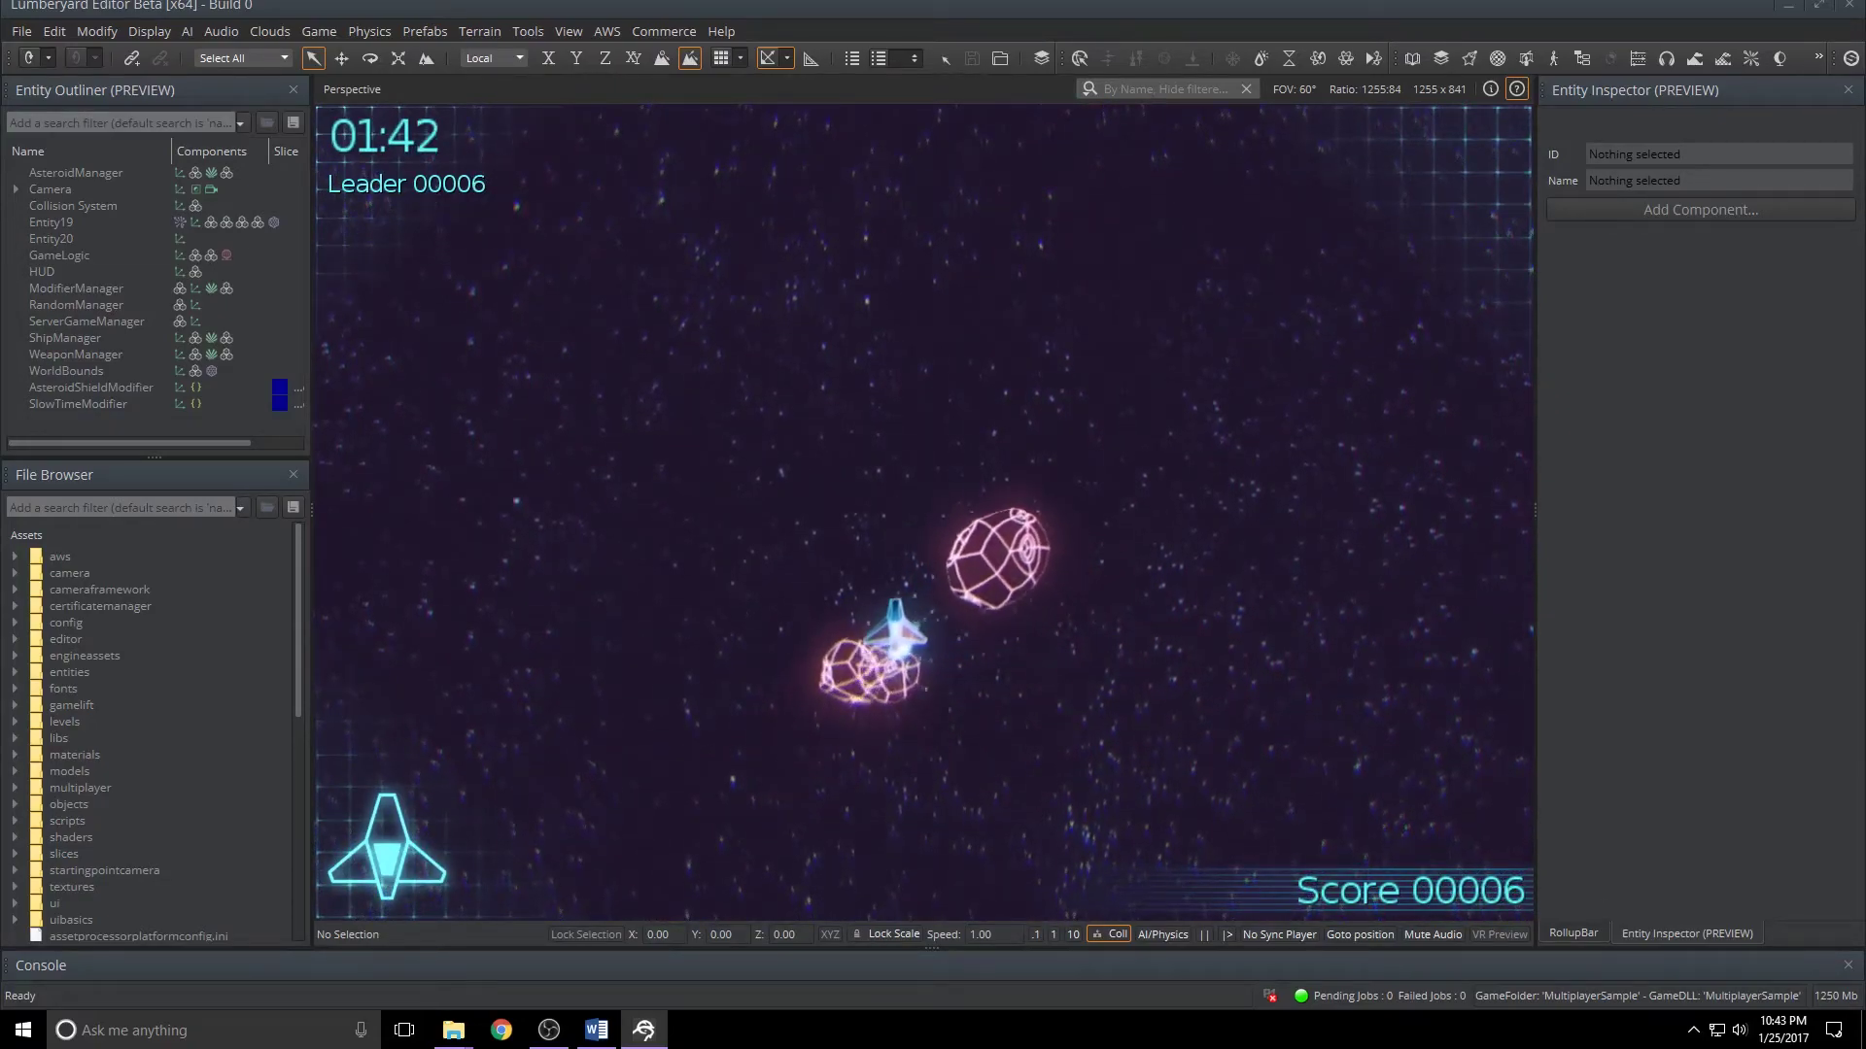
pyautogui.press('d')
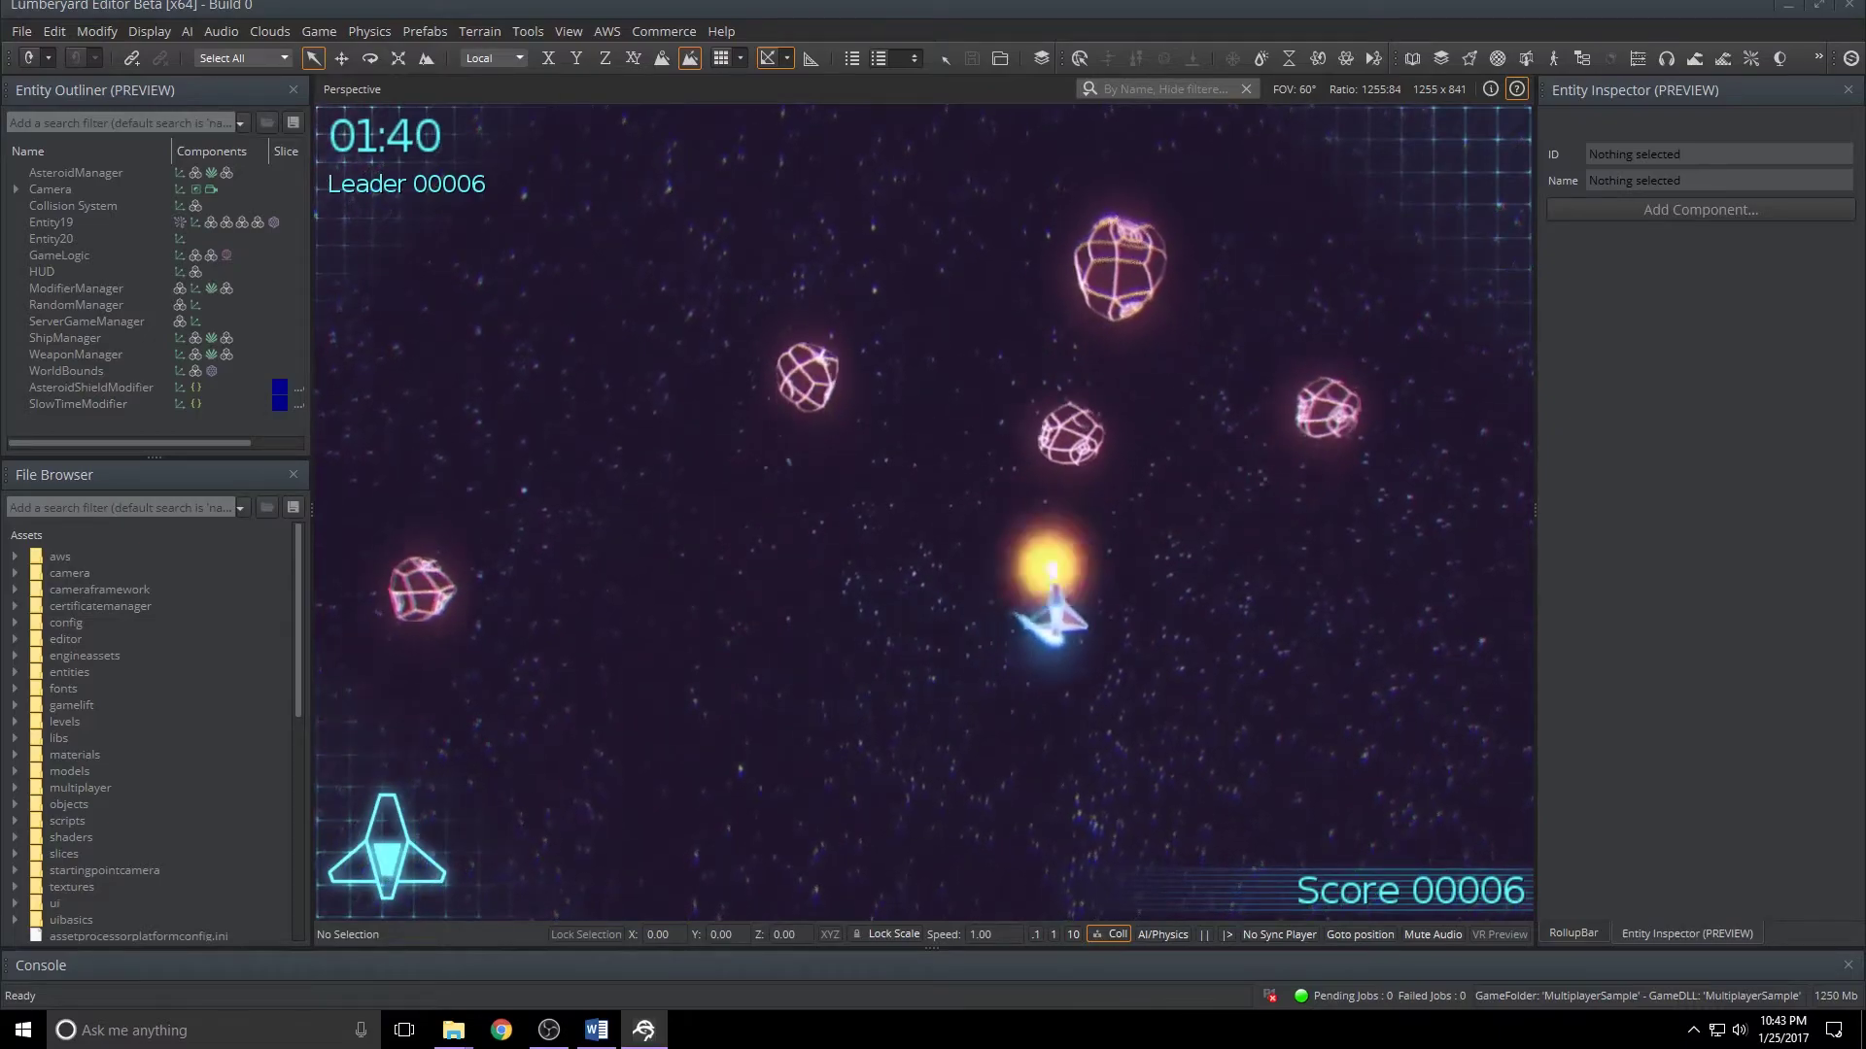
pyautogui.press('space')
pyautogui.press('a')
pyautogui.press('space')
pyautogui.press('space')
pyautogui.press('d')
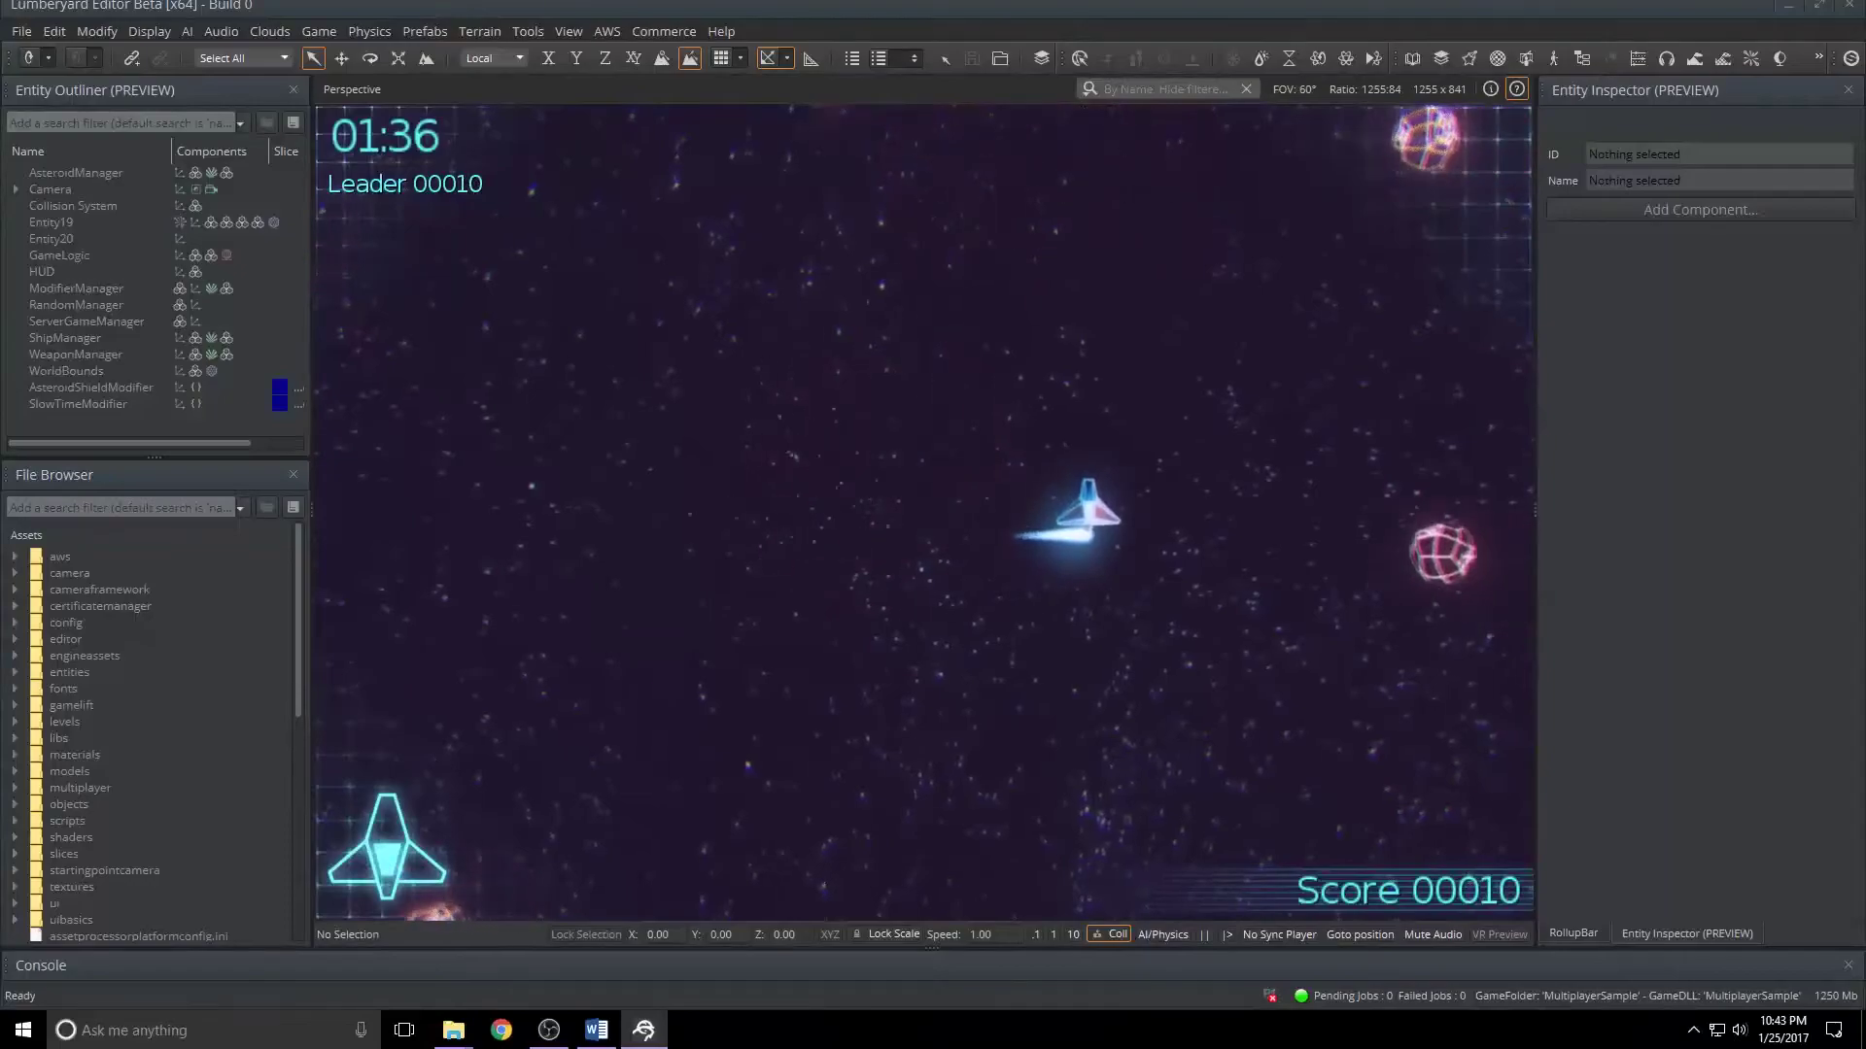
pyautogui.press('space')
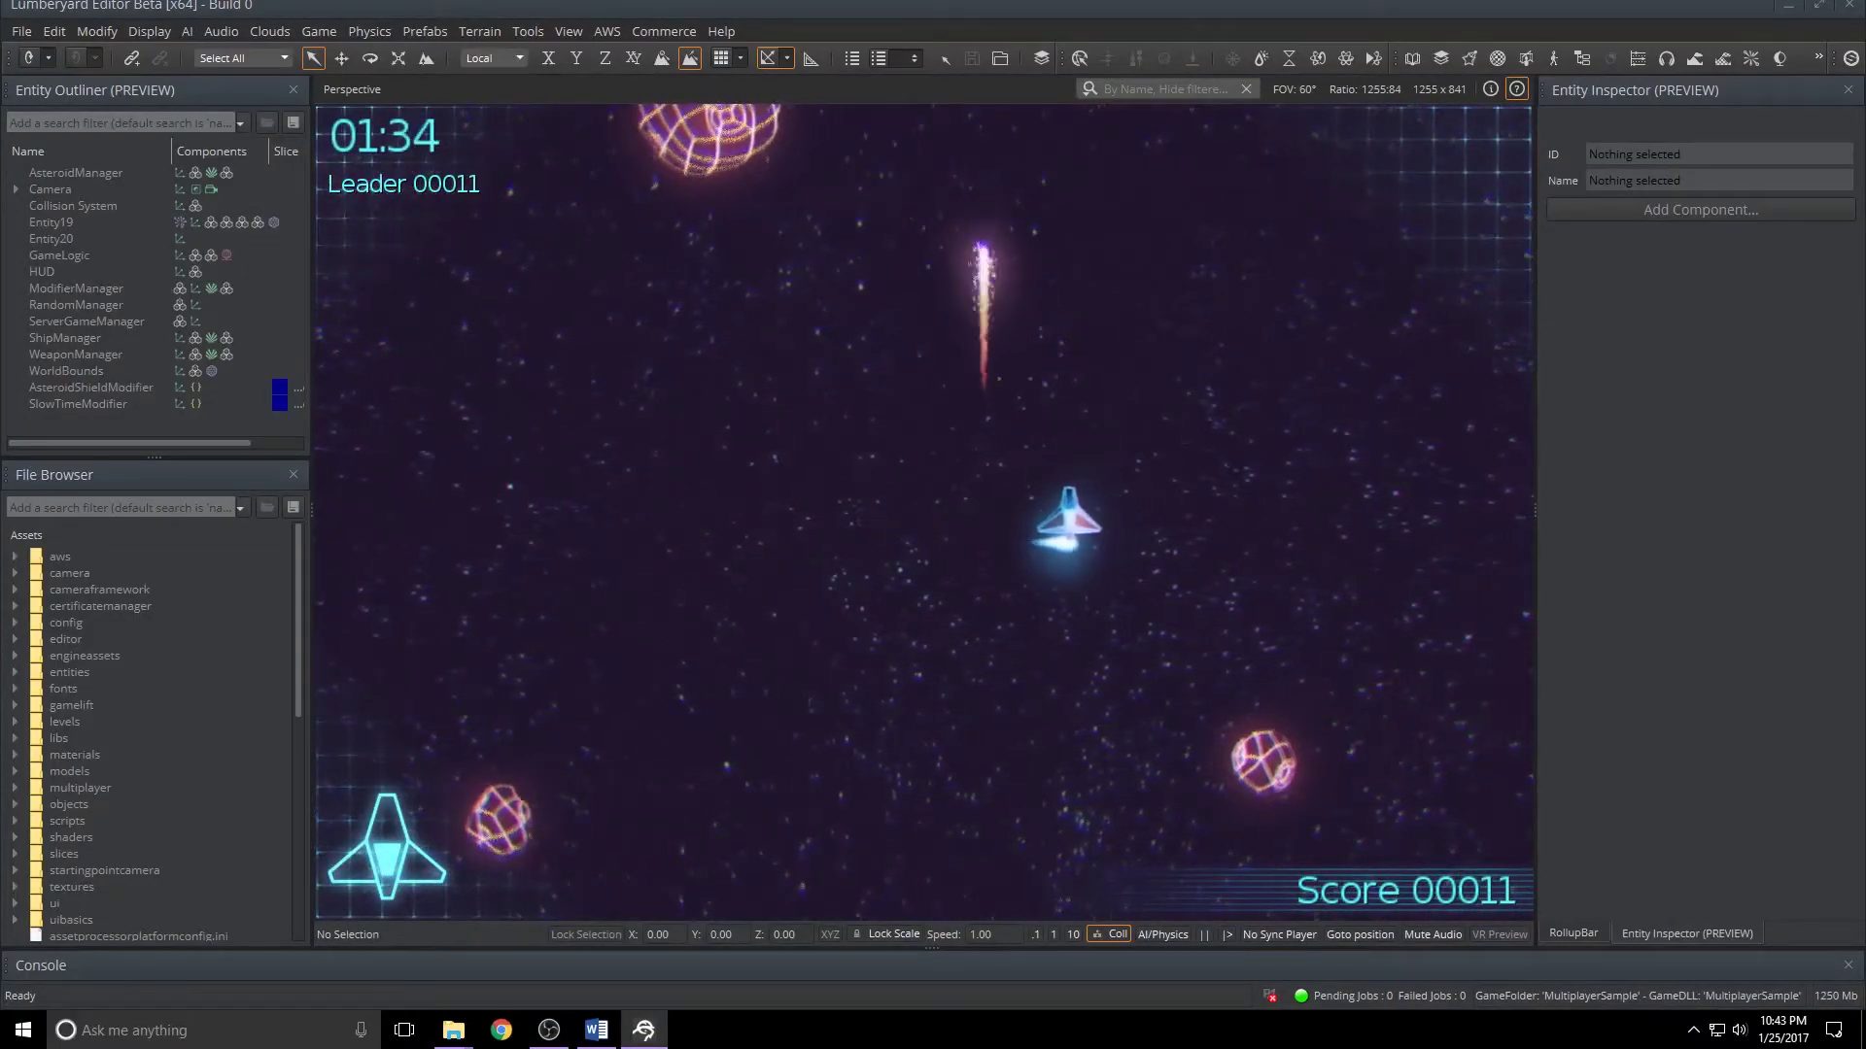
pyautogui.press('a')
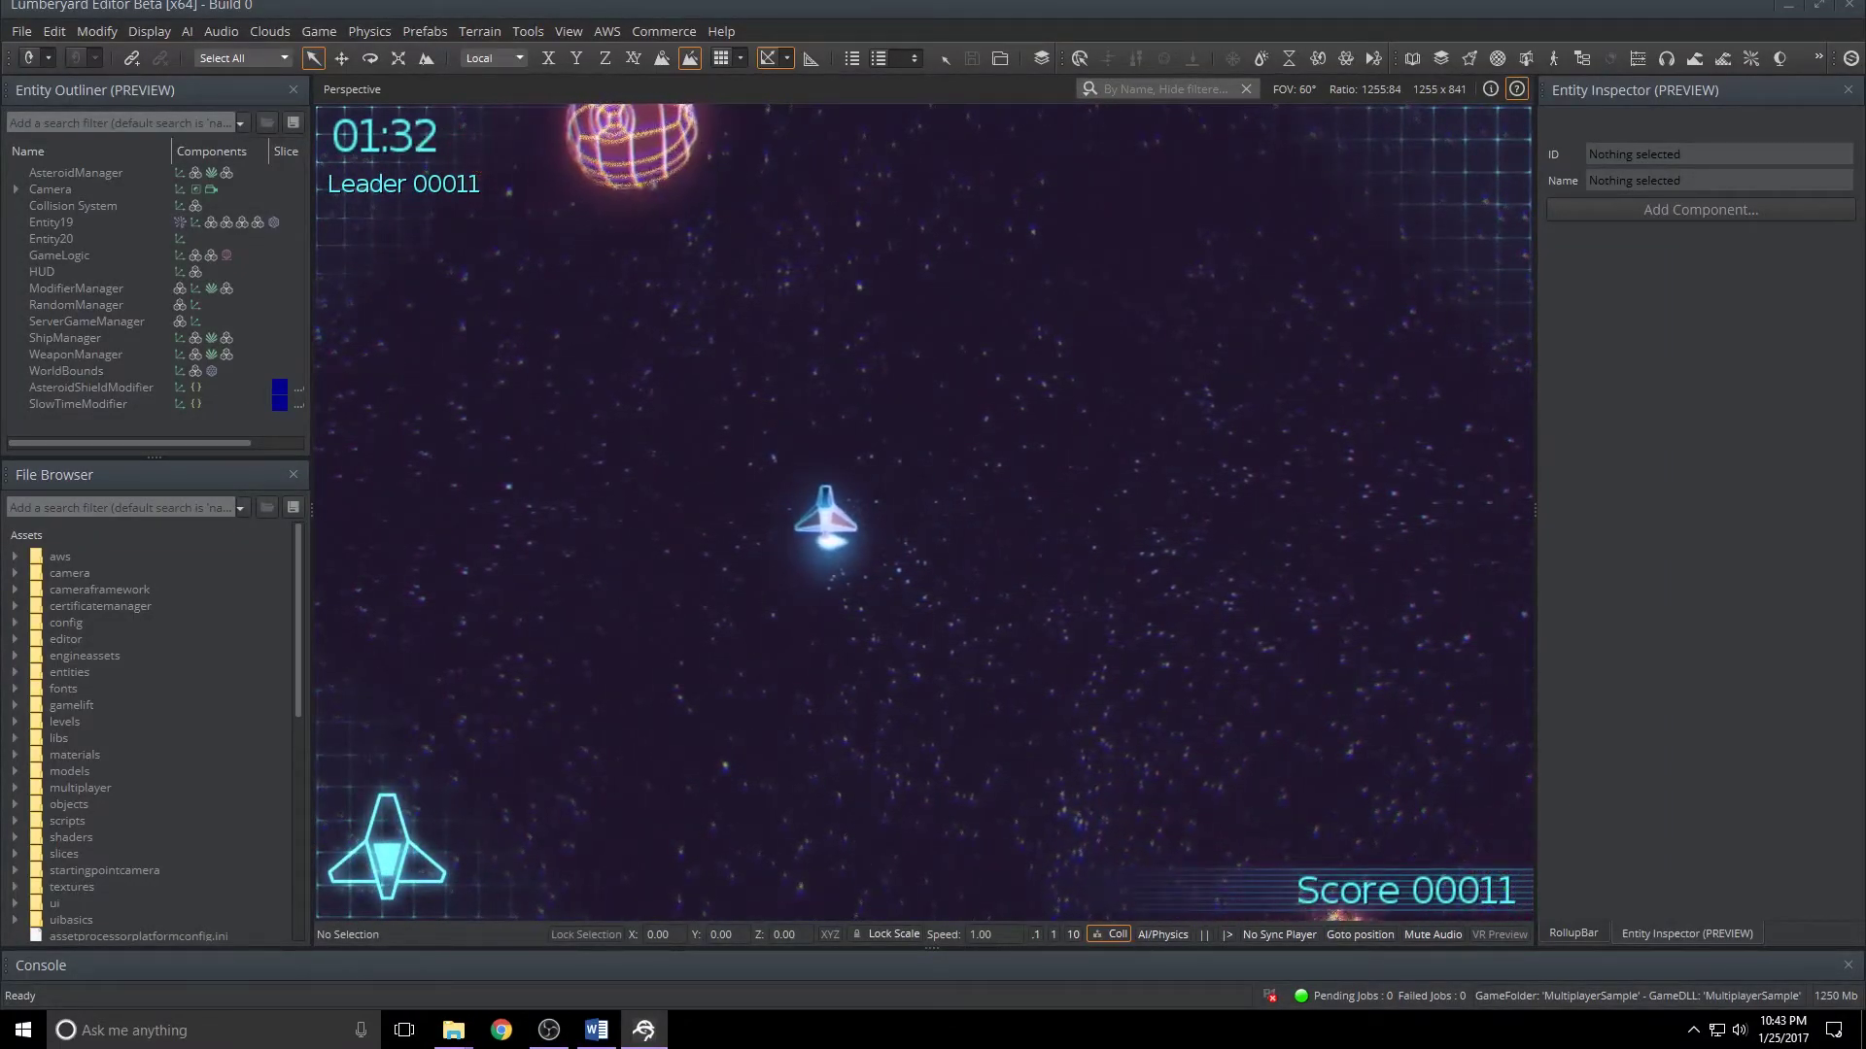
pyautogui.press('space')
pyautogui.press('Escape')
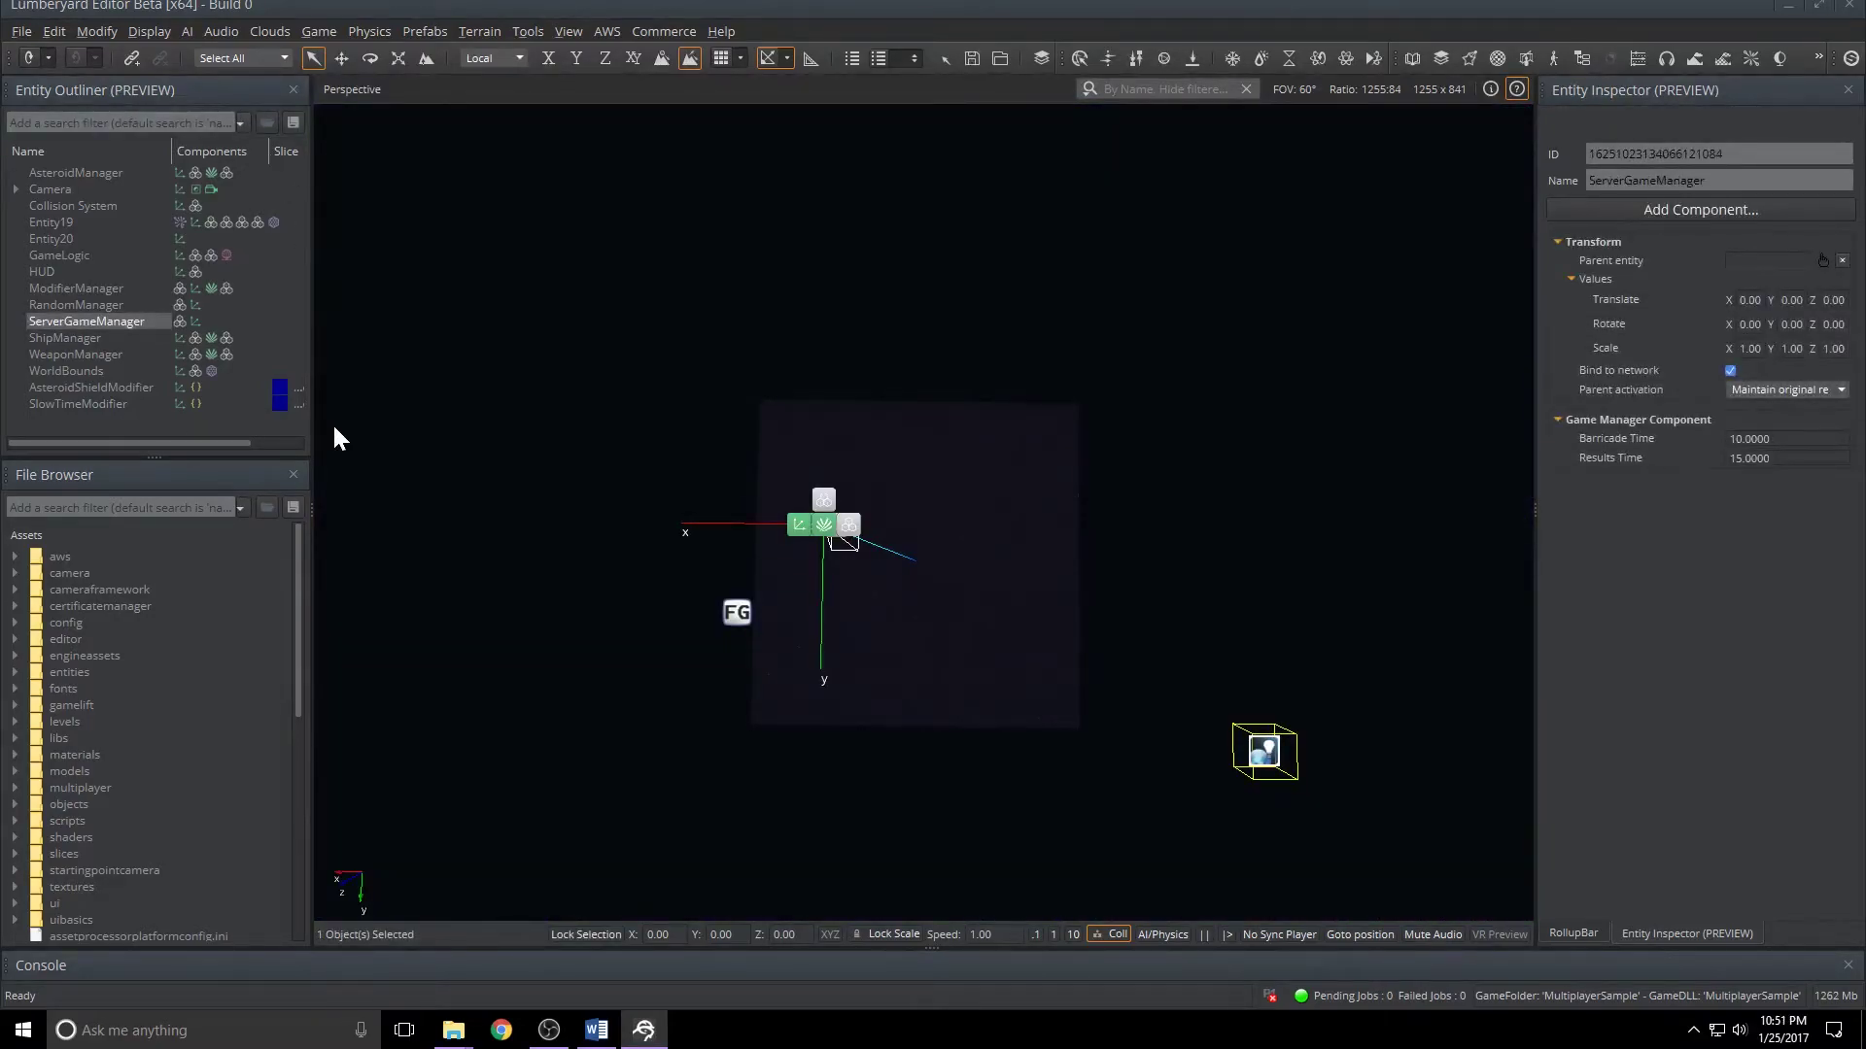
# - Examine the Lua script properties of the AsteroidShieldModifier and SlowTimeModifier entities, including the AsteroidShieldModifier's m_description
pyautogui.click(113, 386)
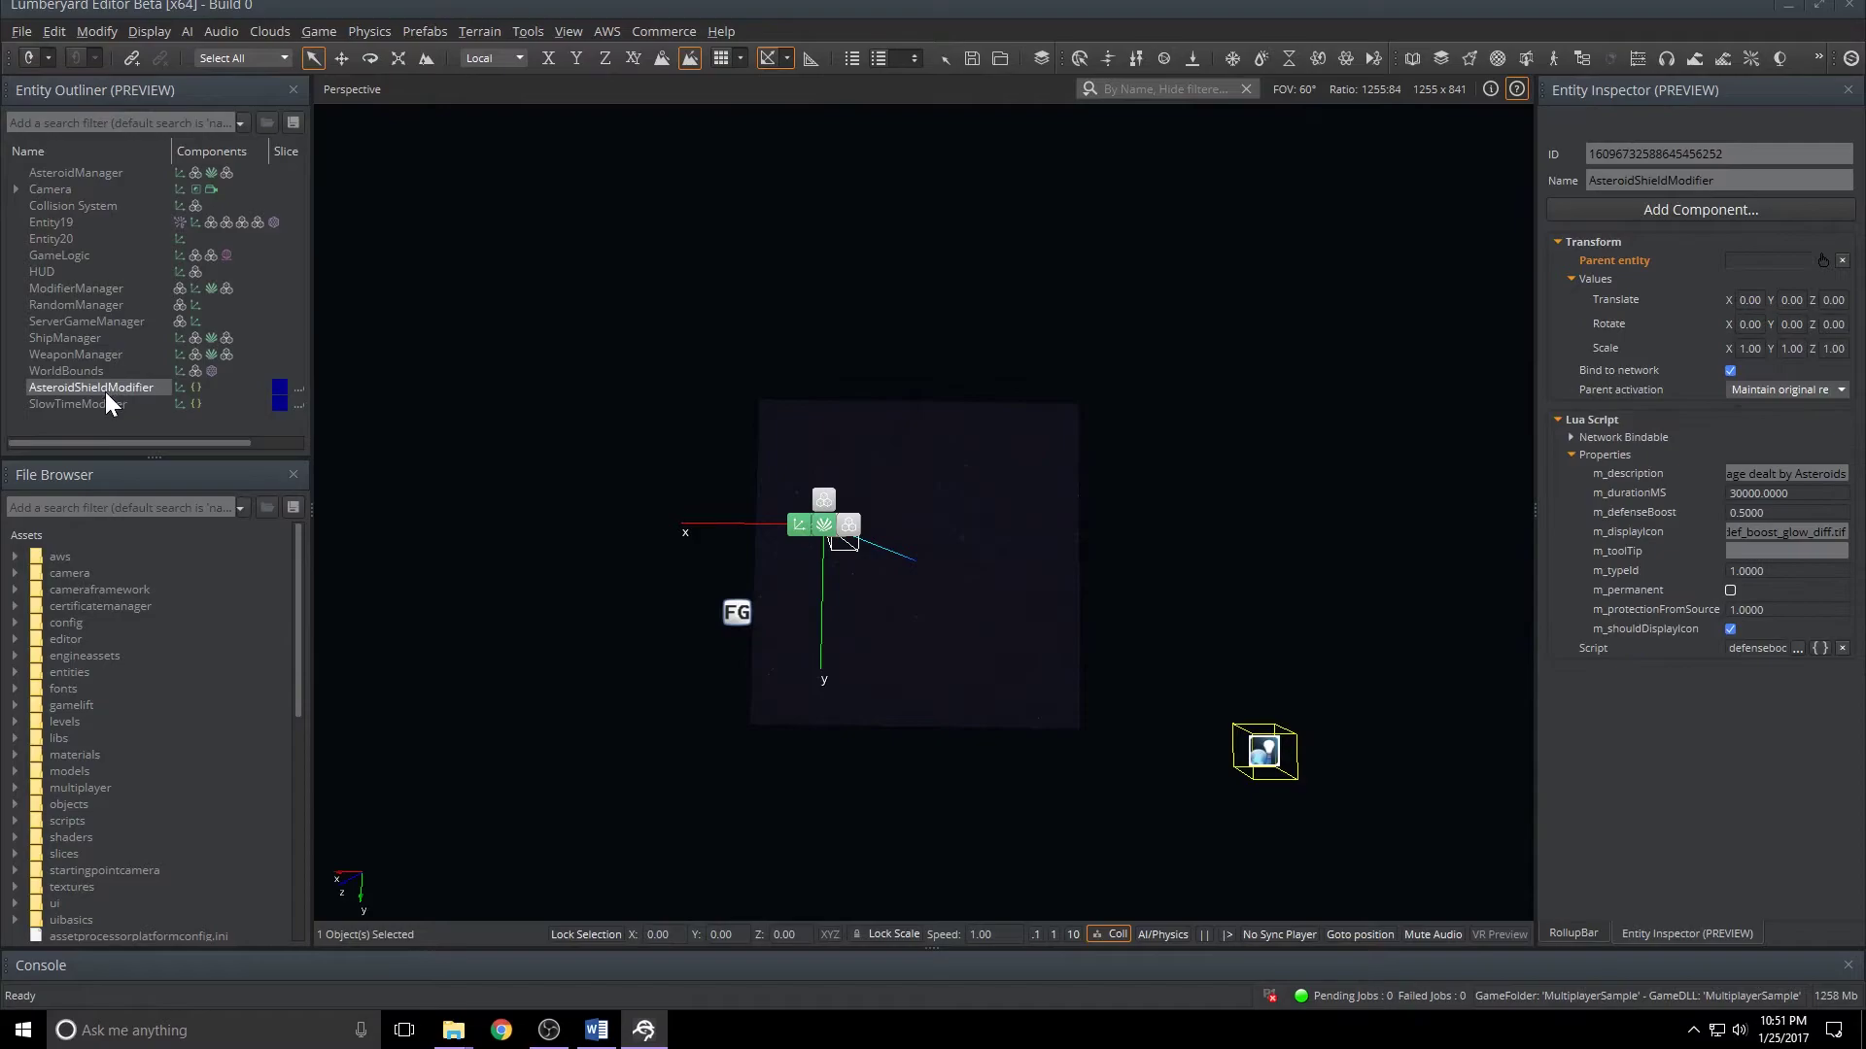
pyautogui.click(105, 404)
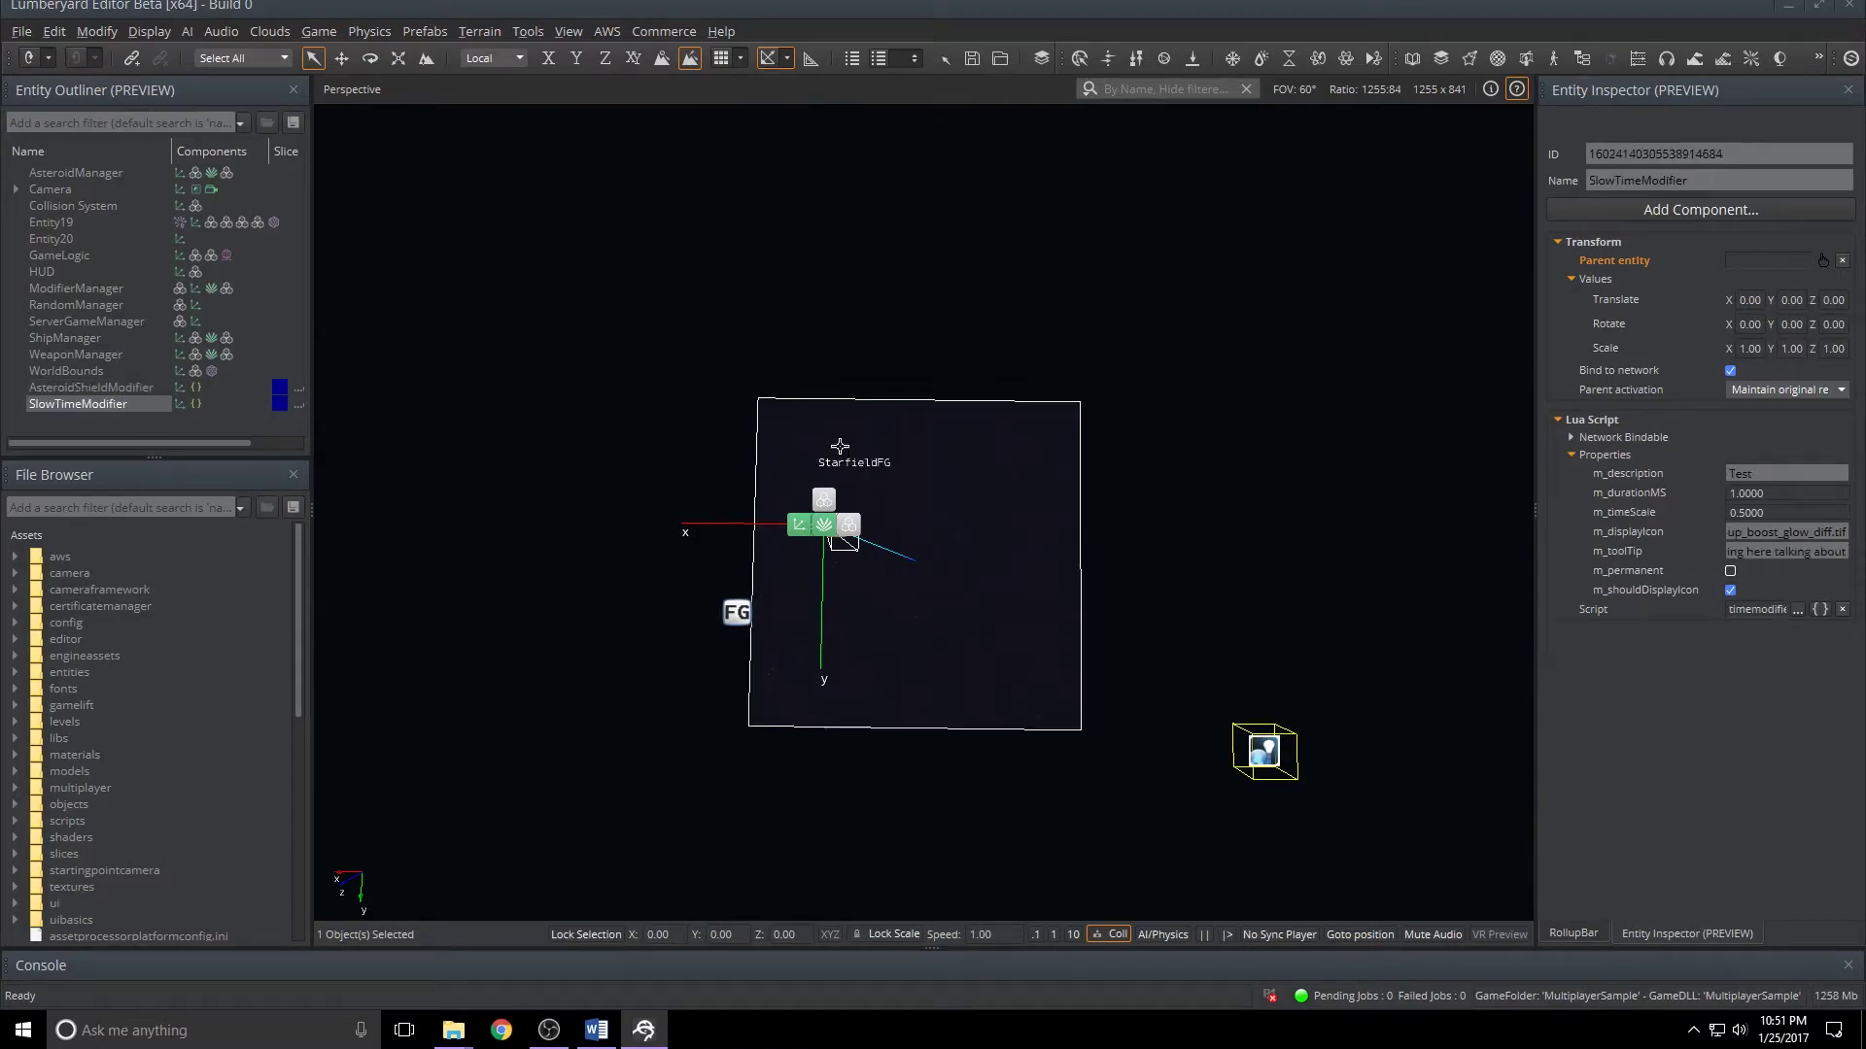
pyautogui.click(136, 387)
pyautogui.moveTo(1754, 473); pyautogui.dragTo(1862, 462)
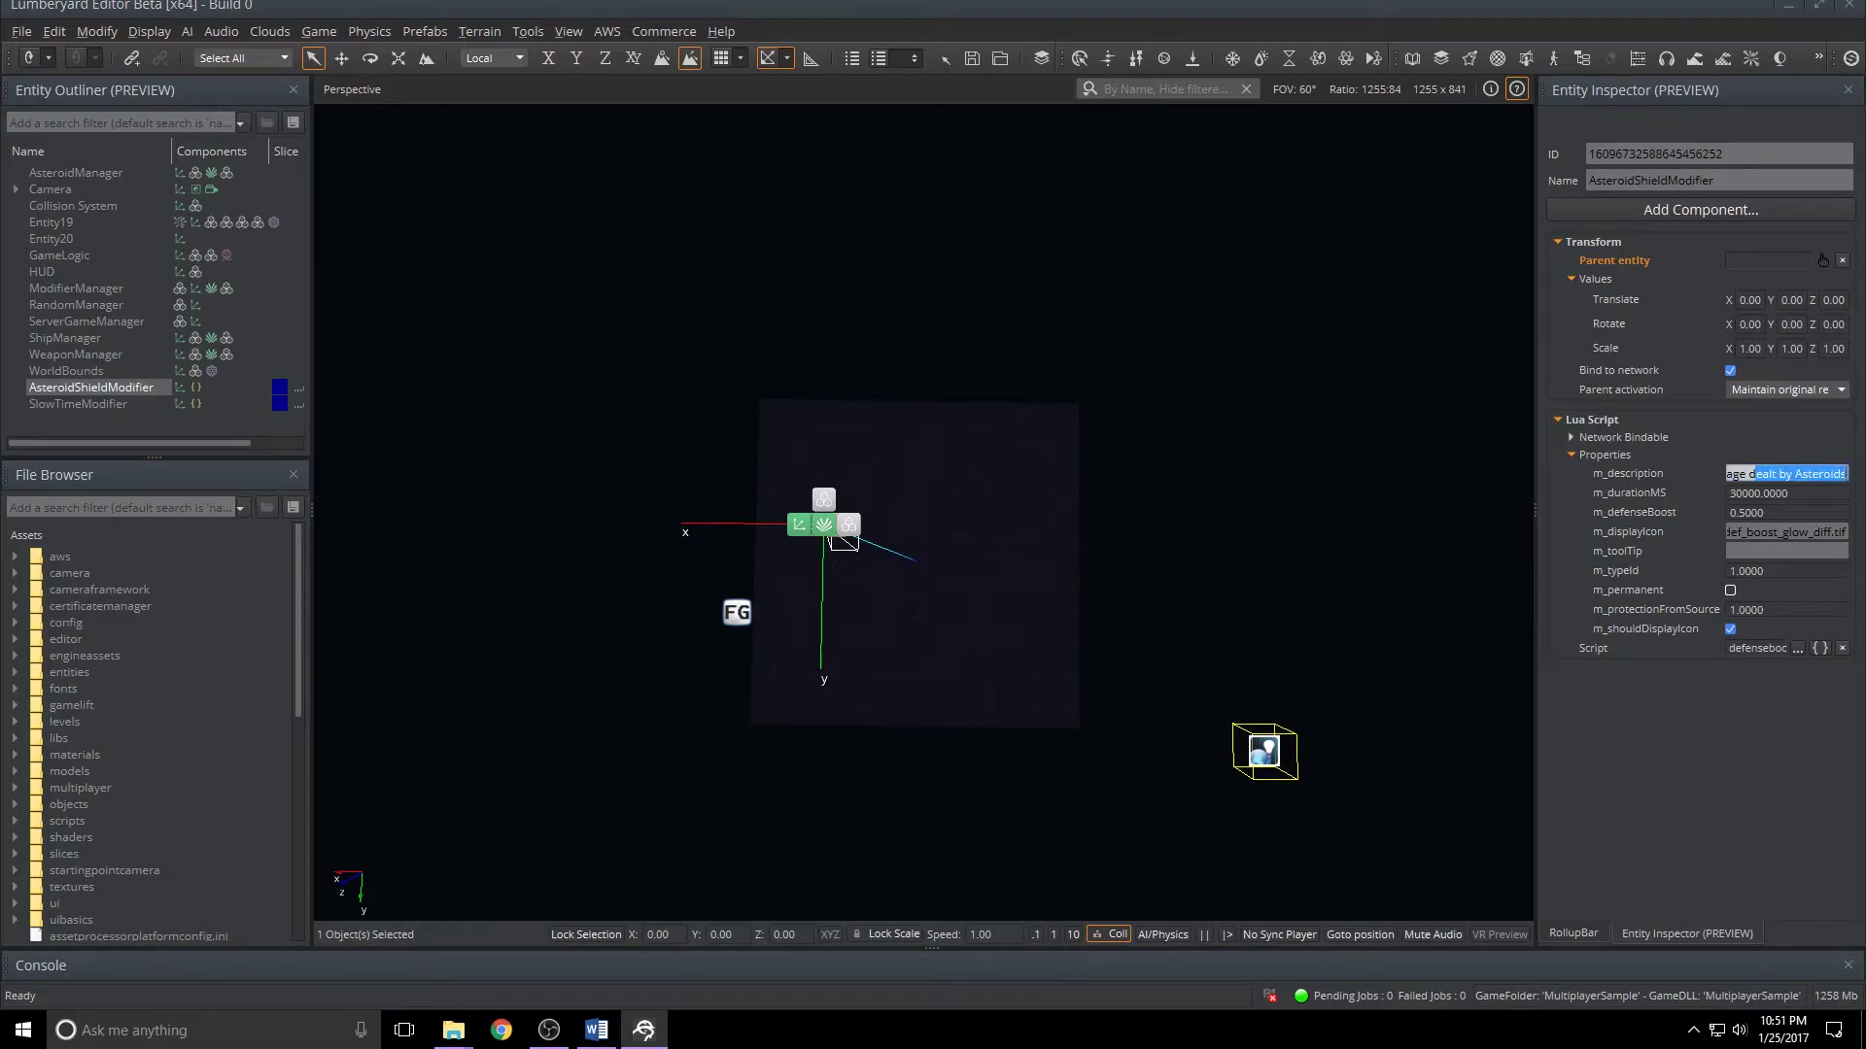
# - Inspect the ModifierManager entity with its Spawner Manager Component collapsed, and browse the MultiplayerSample components available to add
pyautogui.click(75, 283)
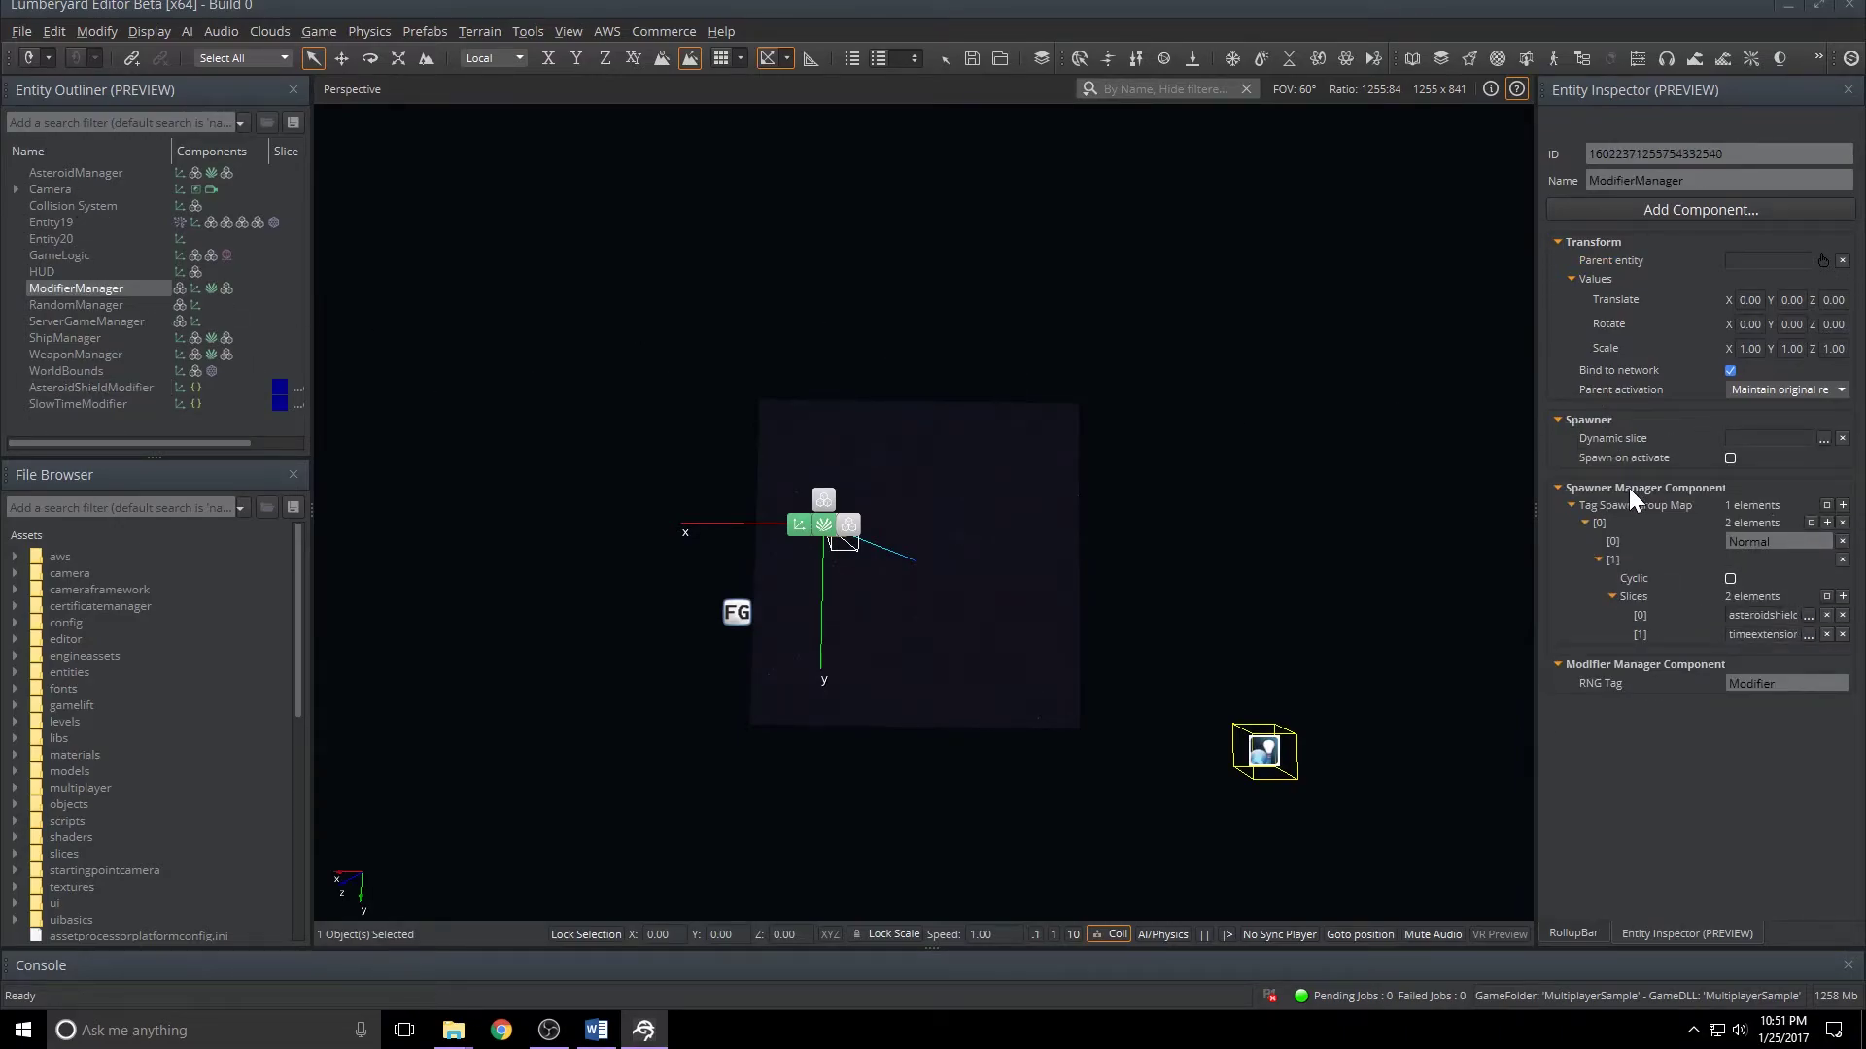
pyautogui.click(1558, 488)
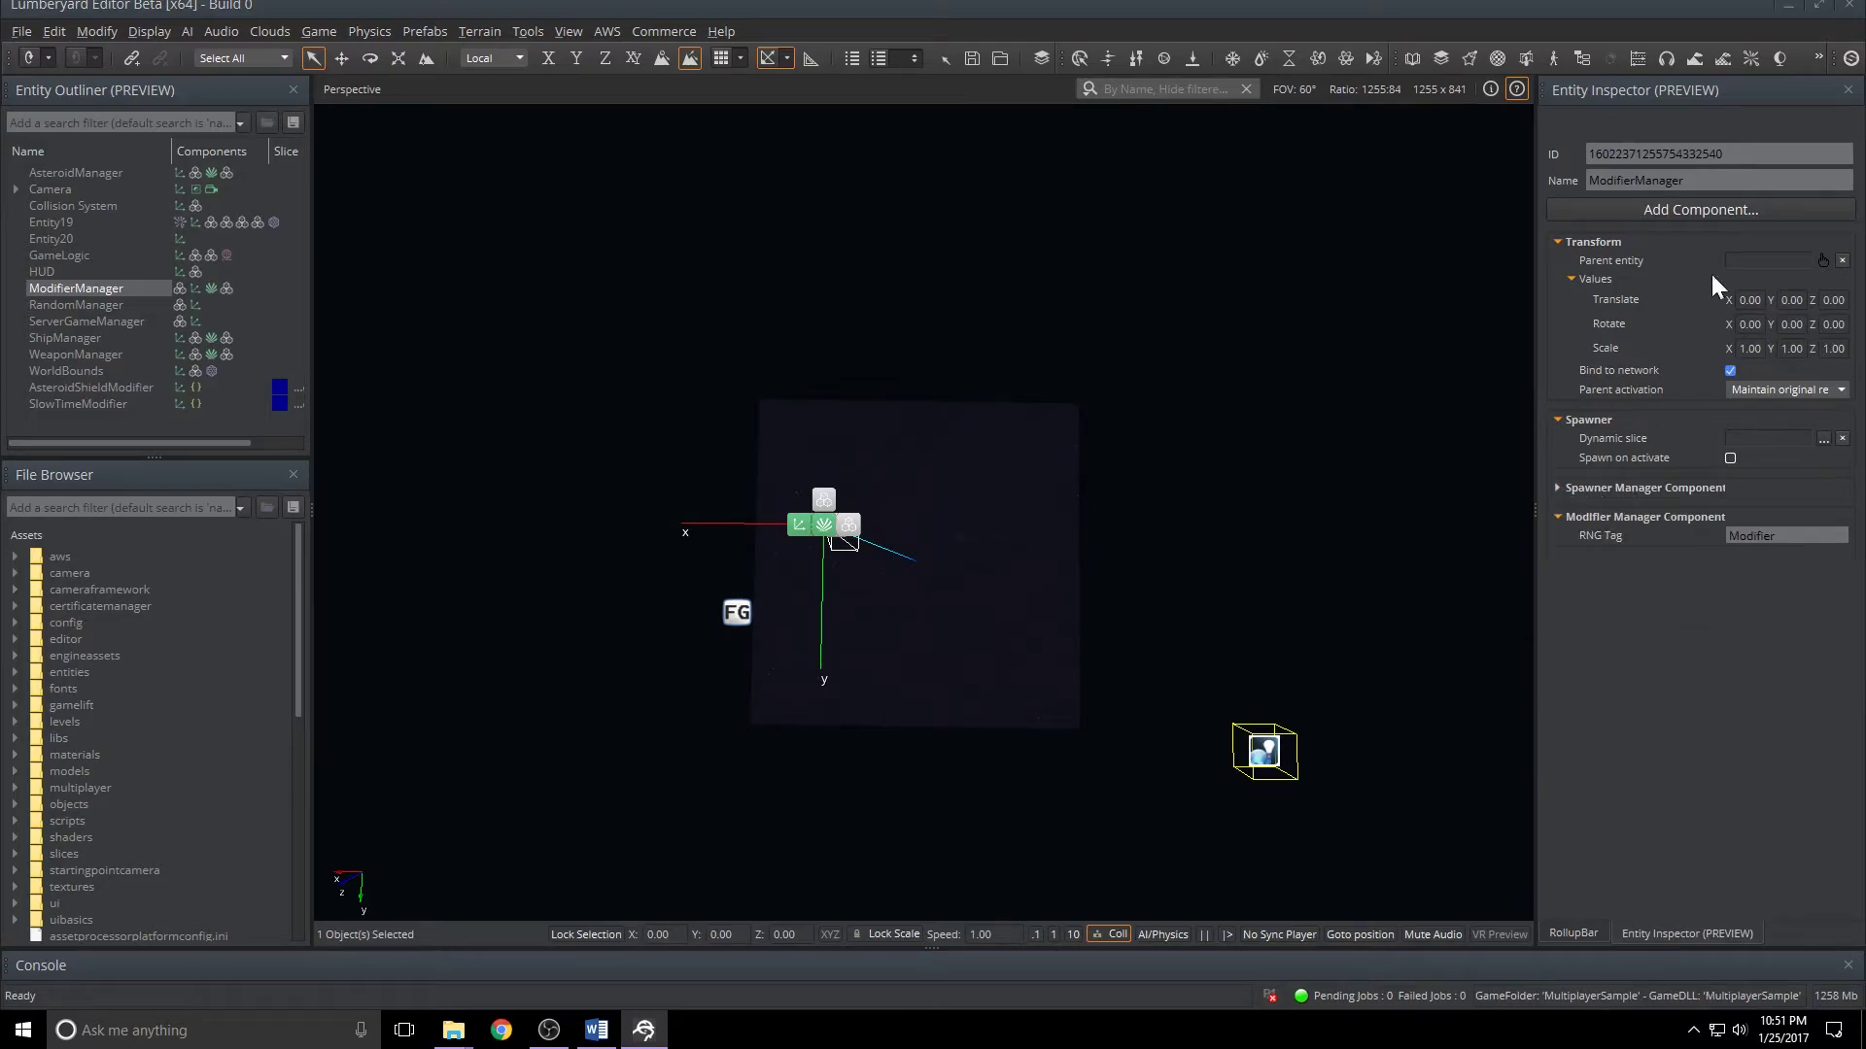
pyautogui.click(1718, 201)
pyautogui.moveTo(1617, 418)
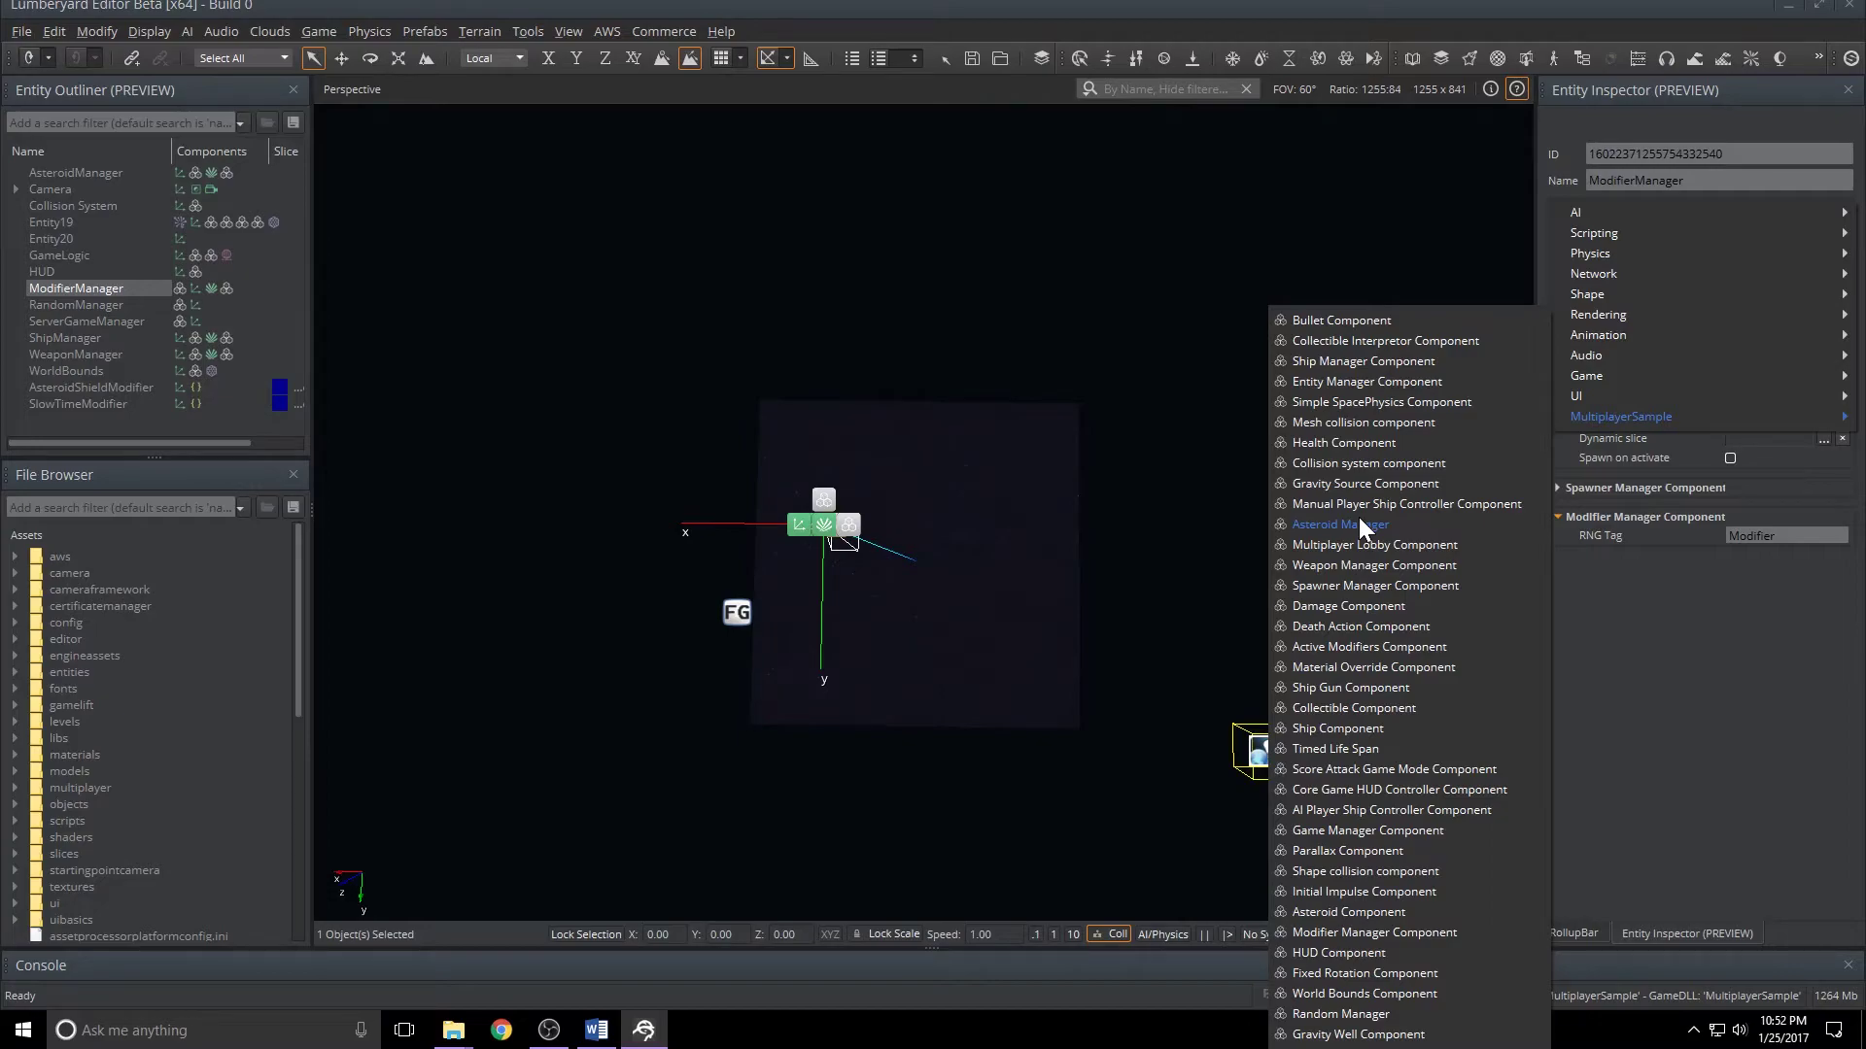
# - Close the list of available MultiplayerSample components without adding one to ModifierManager
pyautogui.click(861, 284)
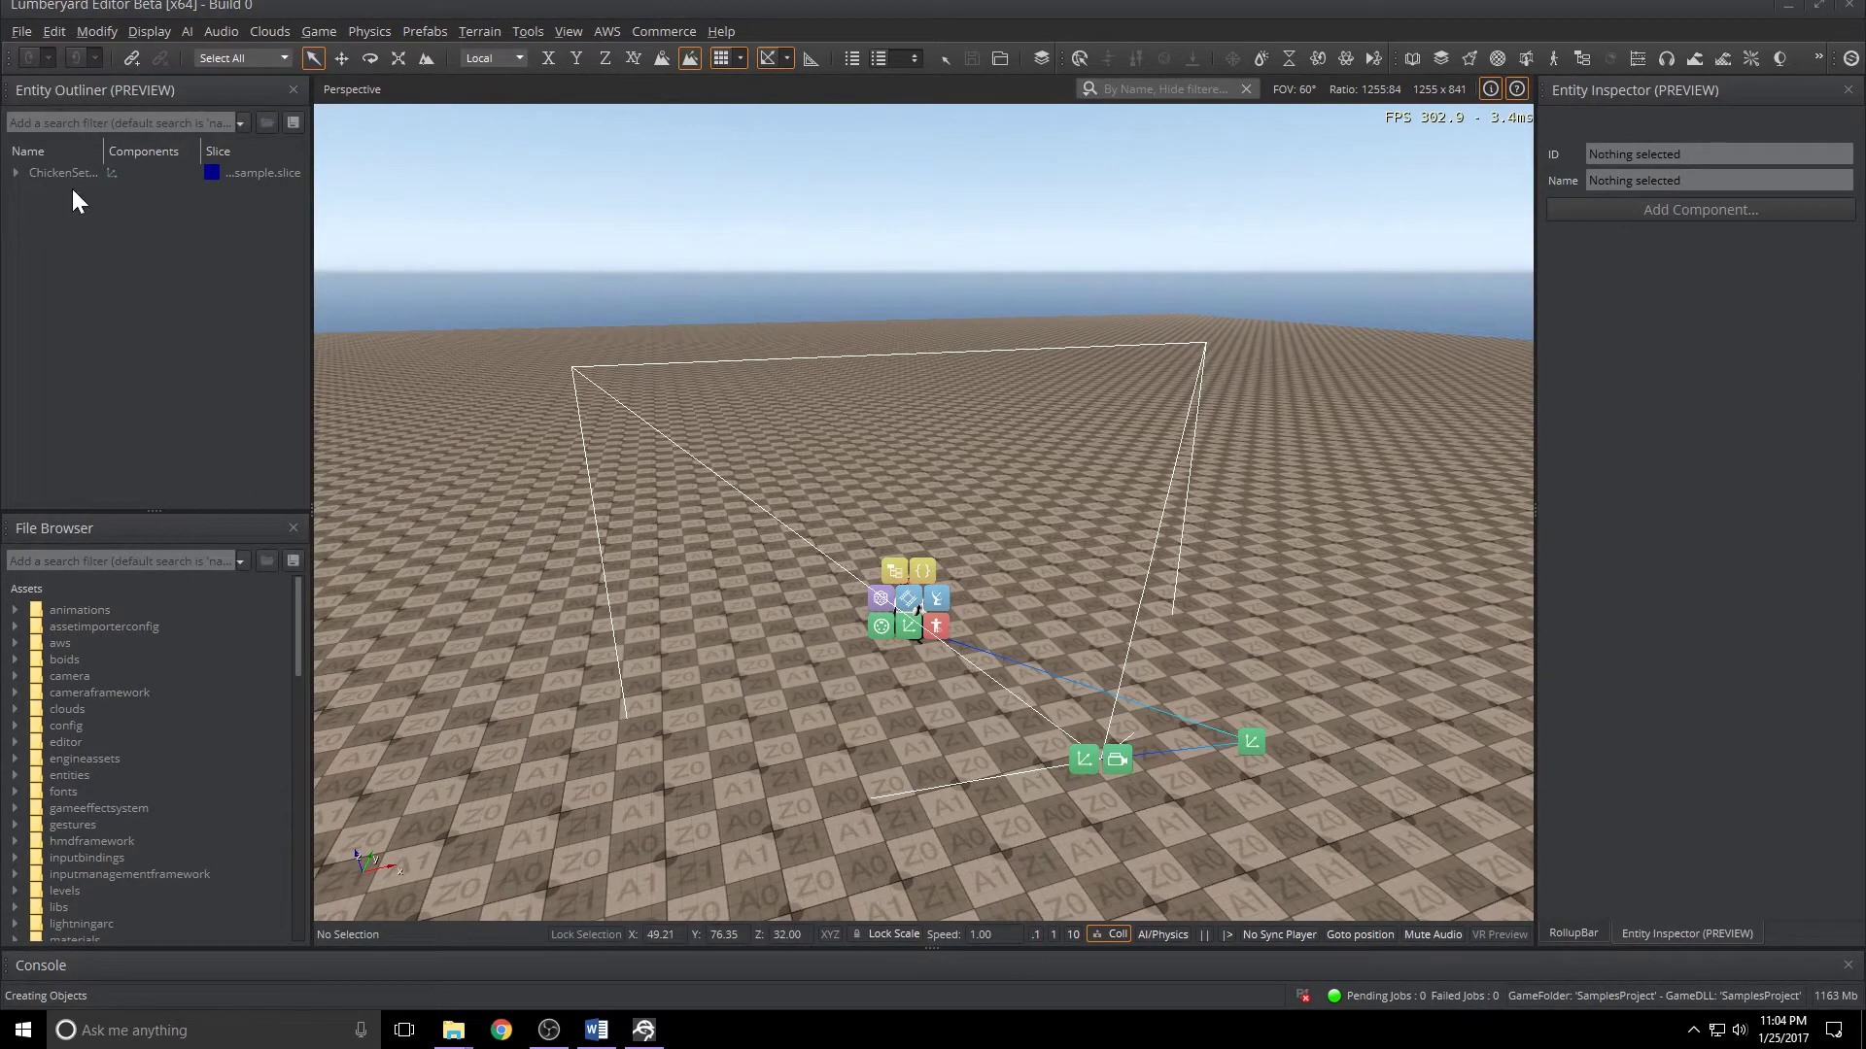
# - Select Entity1 under ChickenSetup and open its basicinput event bindings in the asset editor
pyautogui.click(16, 171)
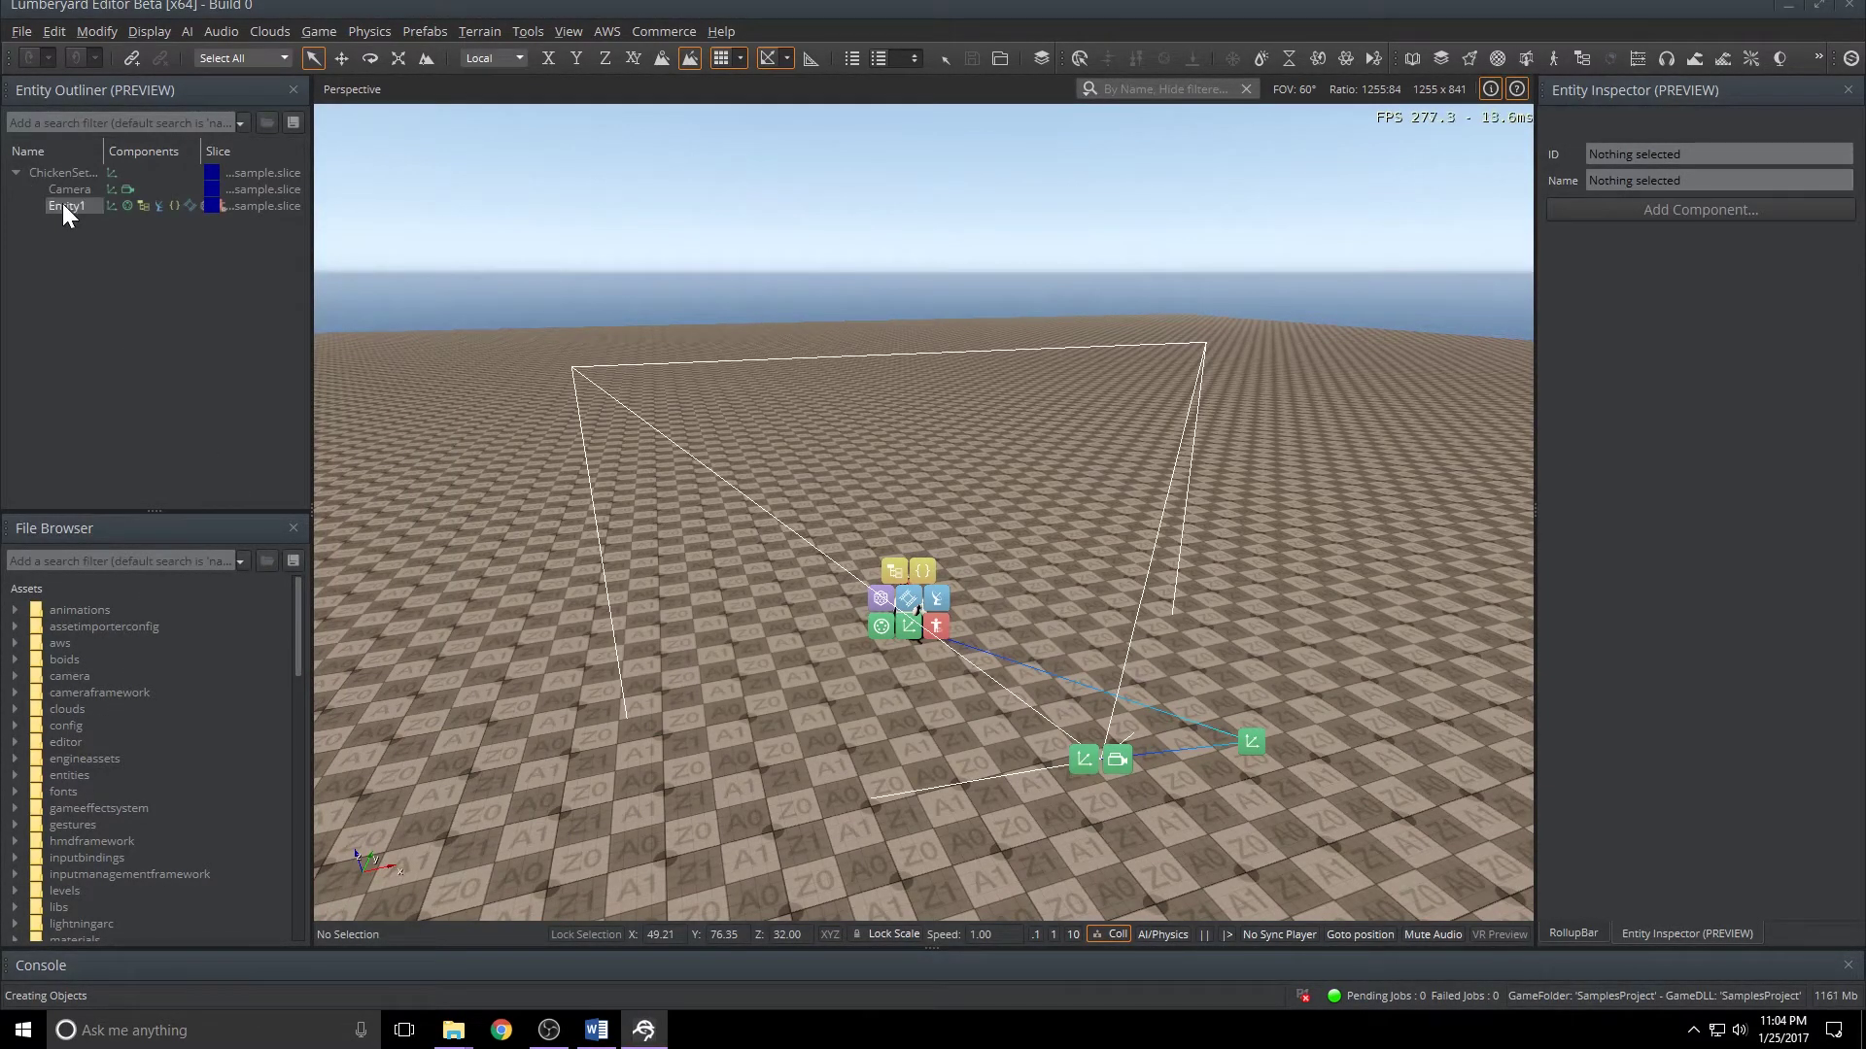
pyautogui.click(62, 206)
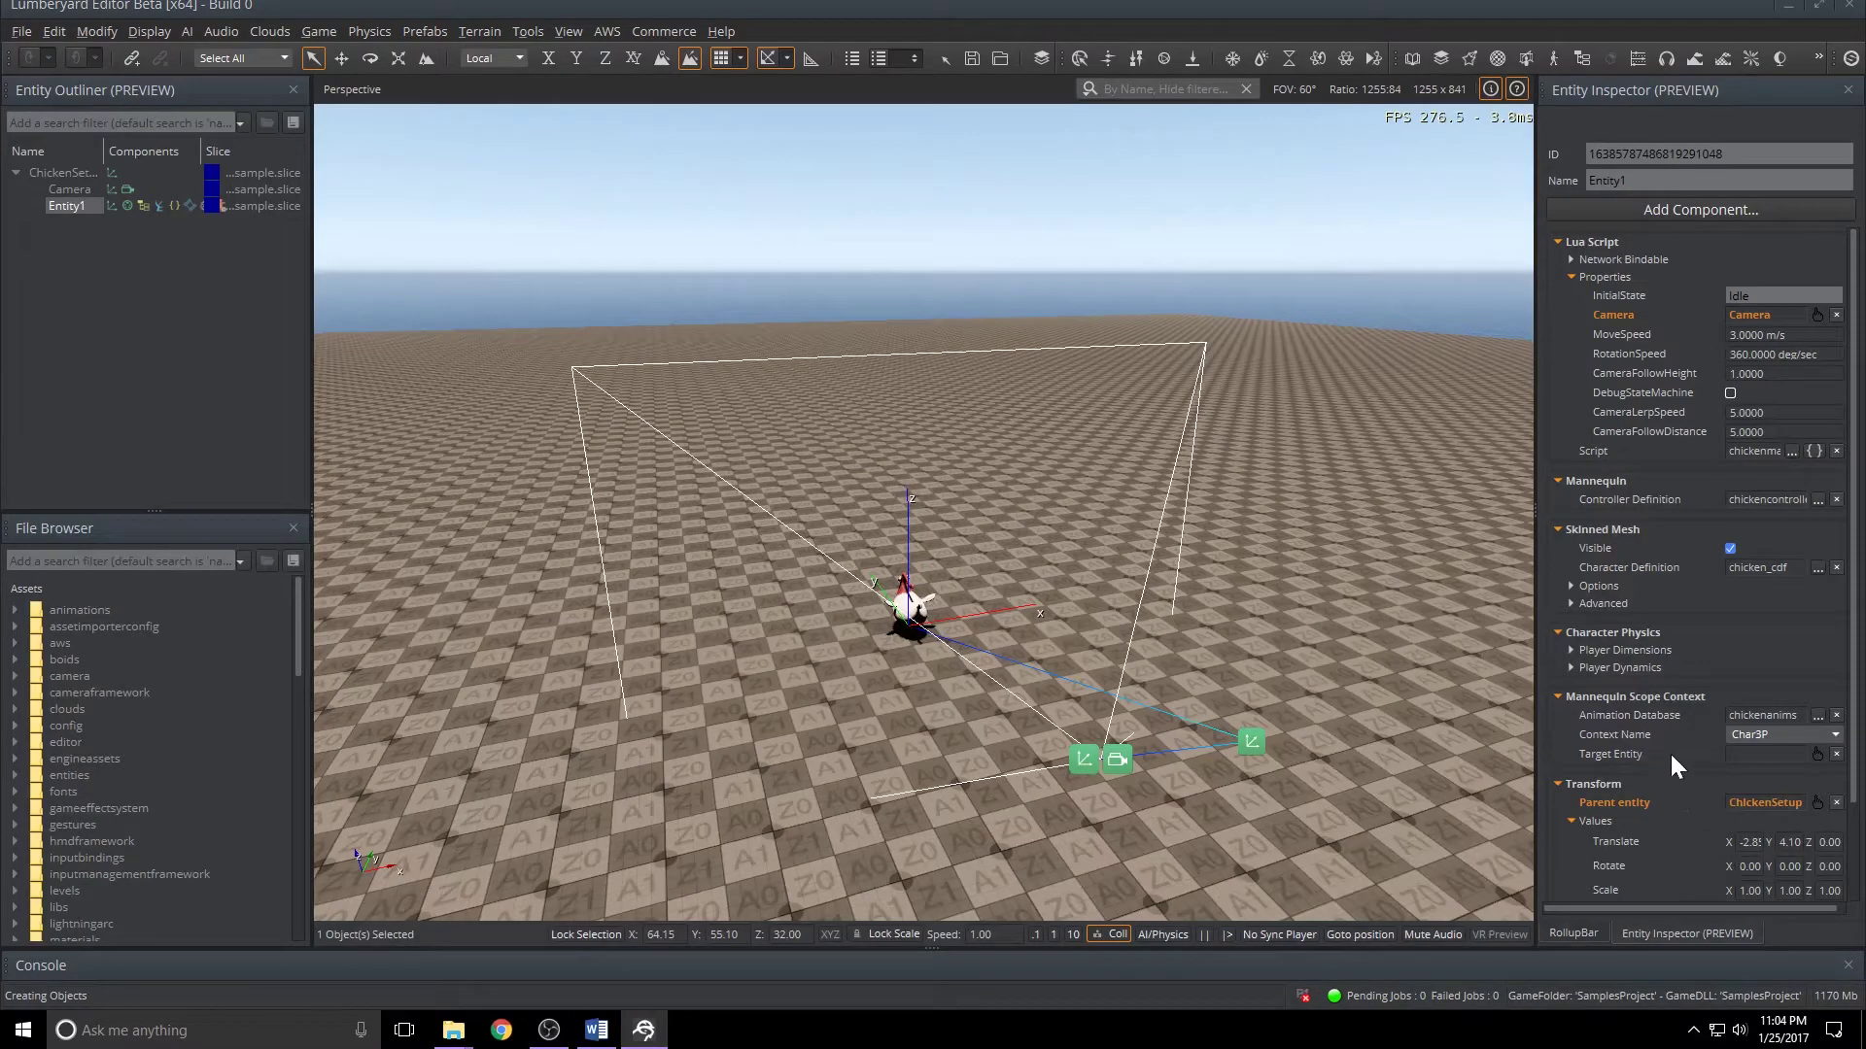
pyautogui.scroll(-3, 1671, 757)
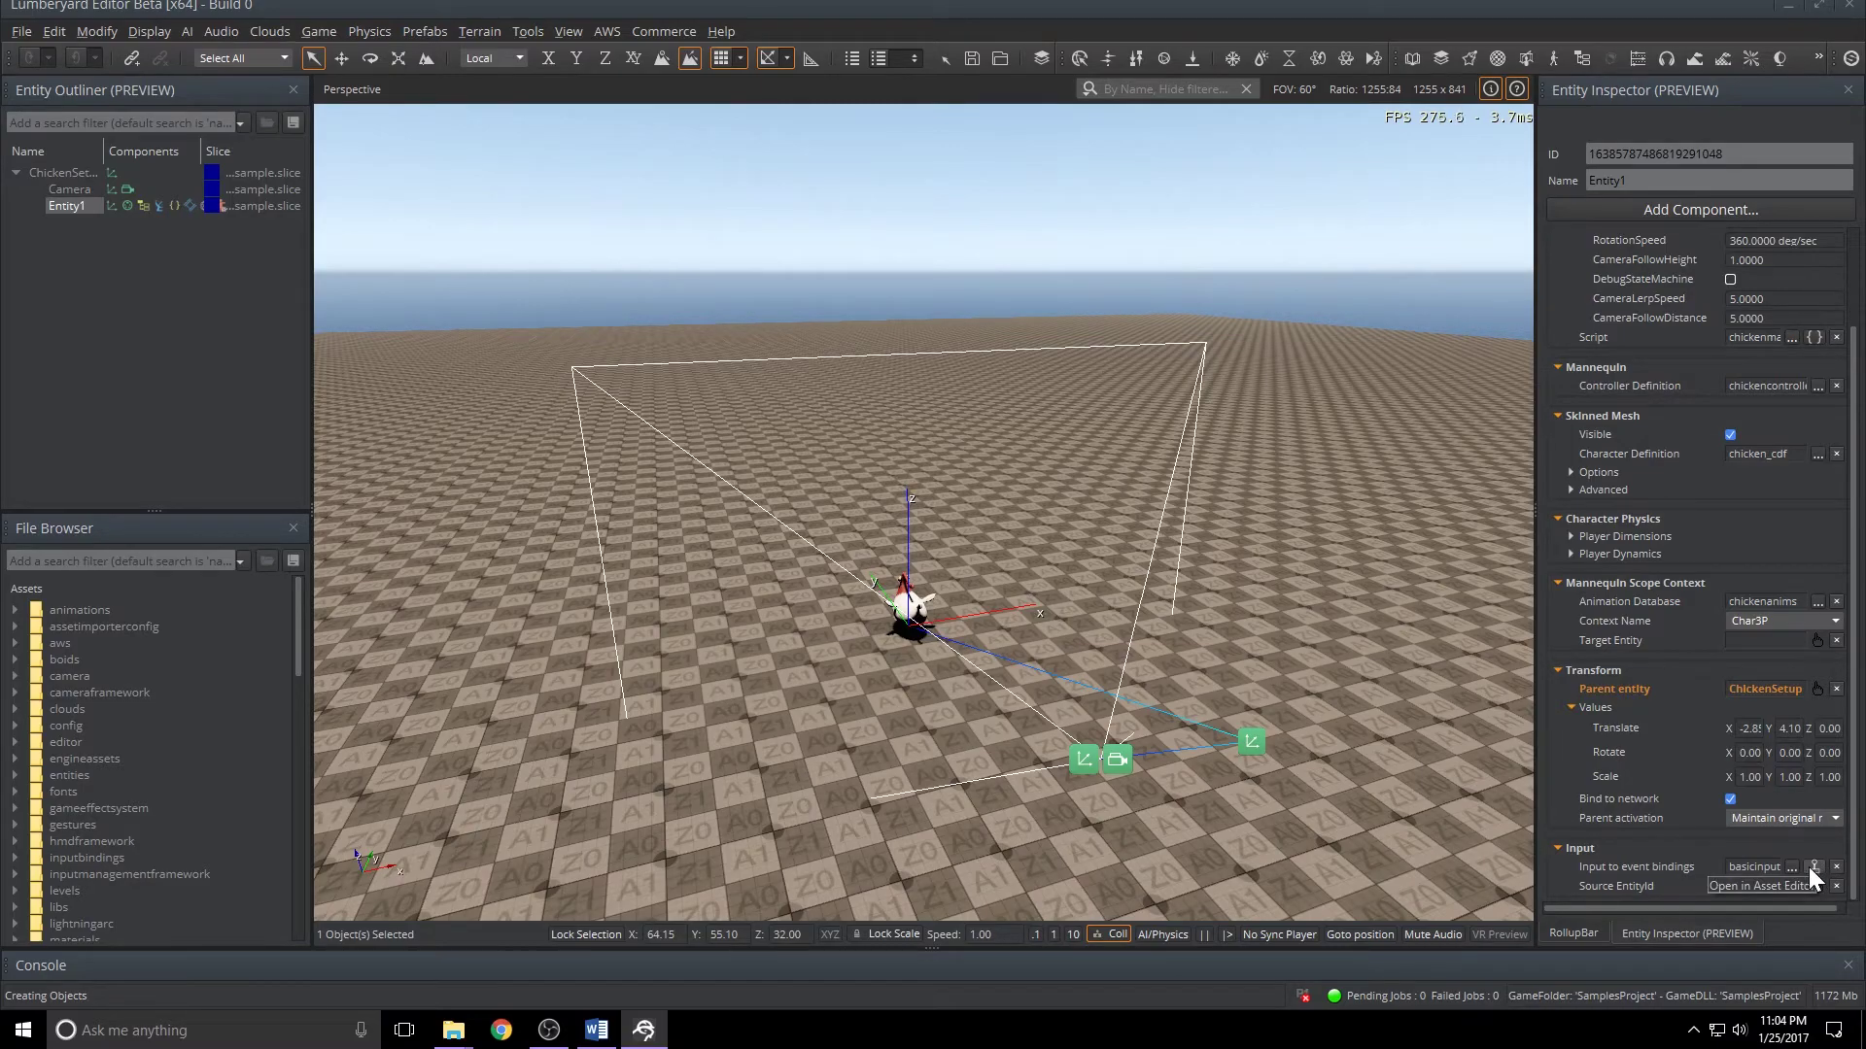
pyautogui.click(1812, 864)
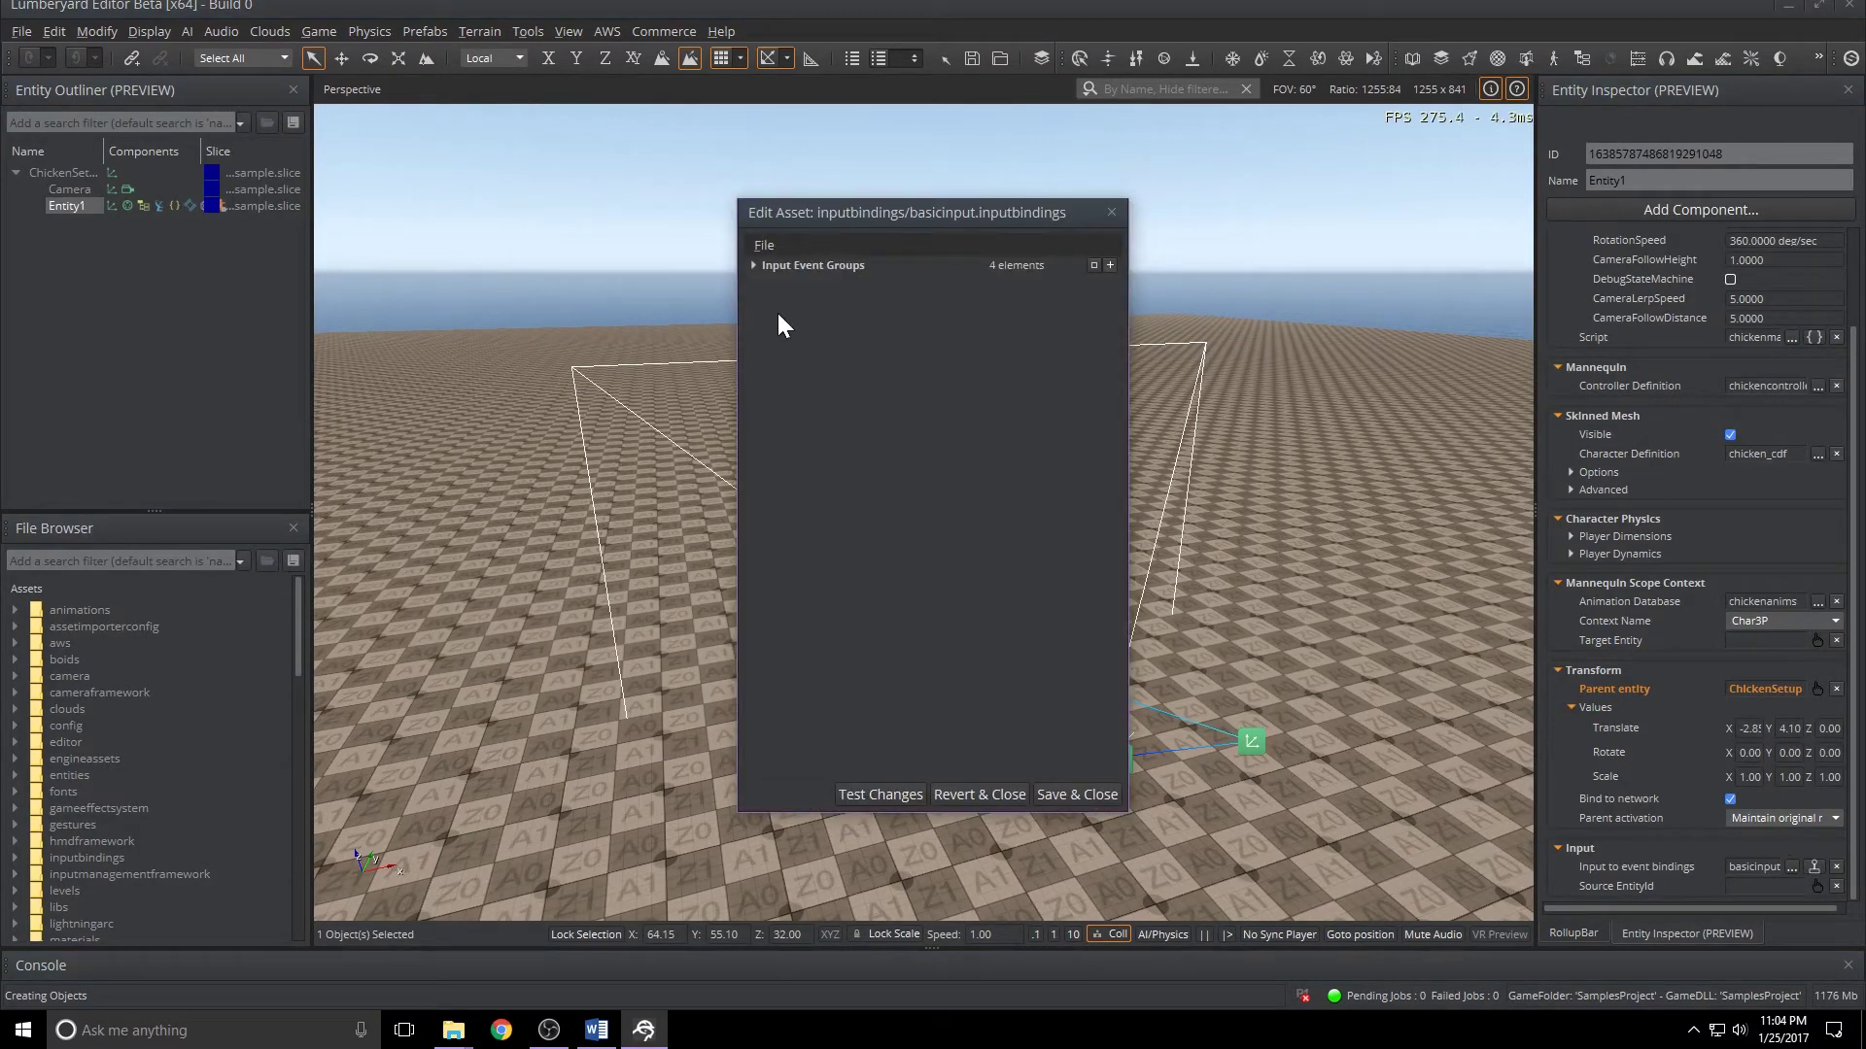
# - Examine the keyboard event generators of the Jump and NavForwardBack input events, including Held (b) and Held (w)
pyautogui.click(753, 266)
pyautogui.click(767, 284)
pyautogui.click(780, 320)
pyautogui.click(794, 336)
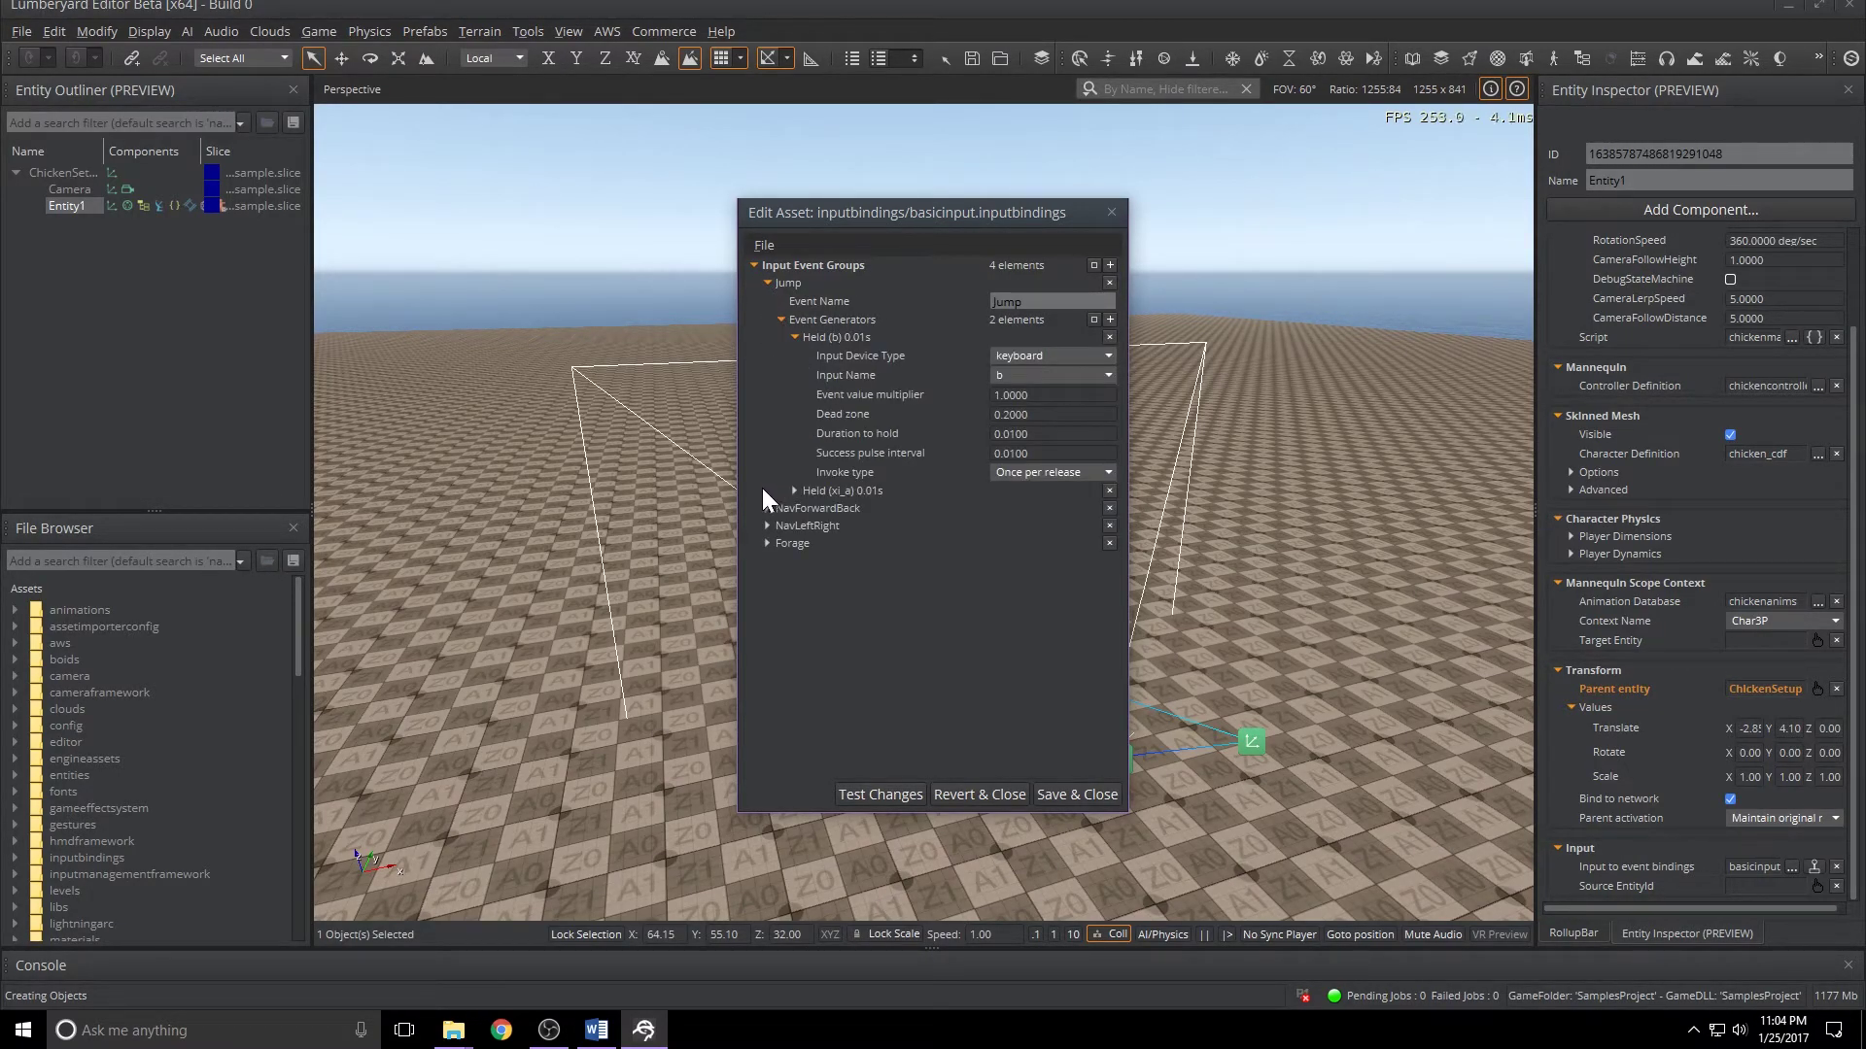
pyautogui.click(767, 507)
pyautogui.click(781, 545)
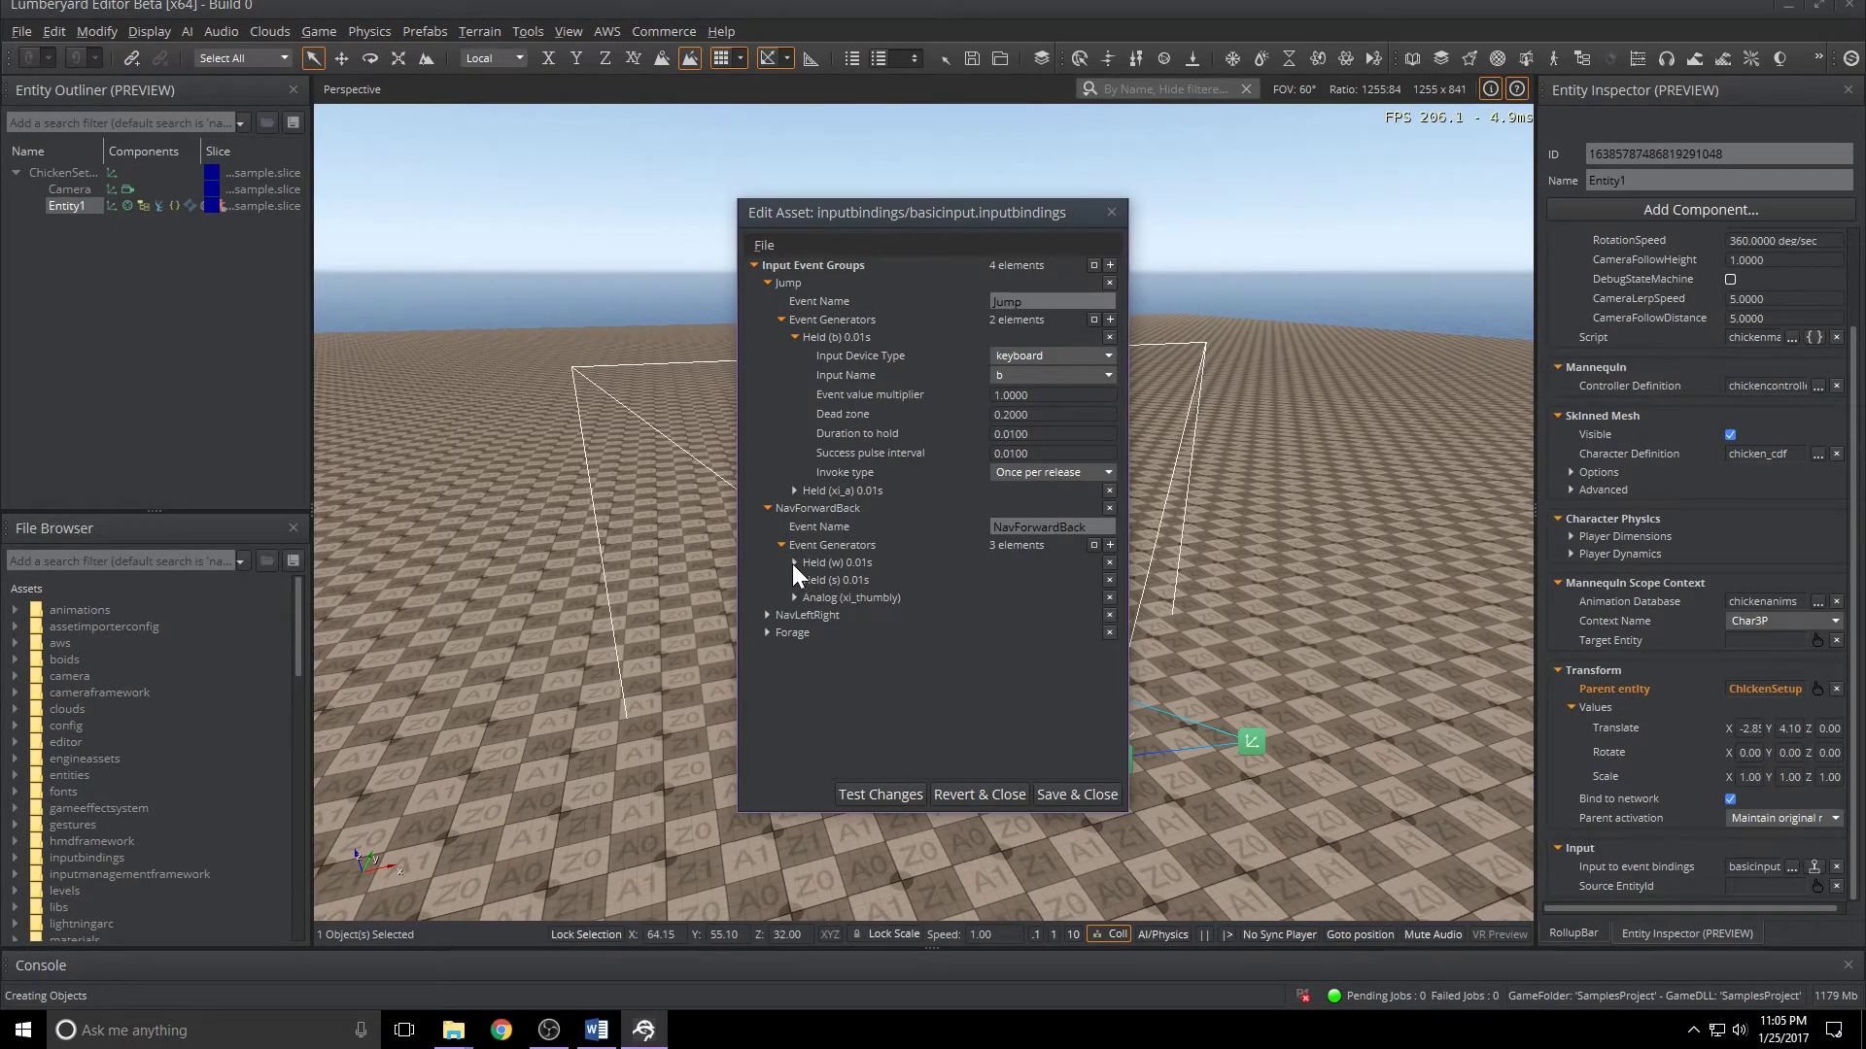
pyautogui.click(794, 564)
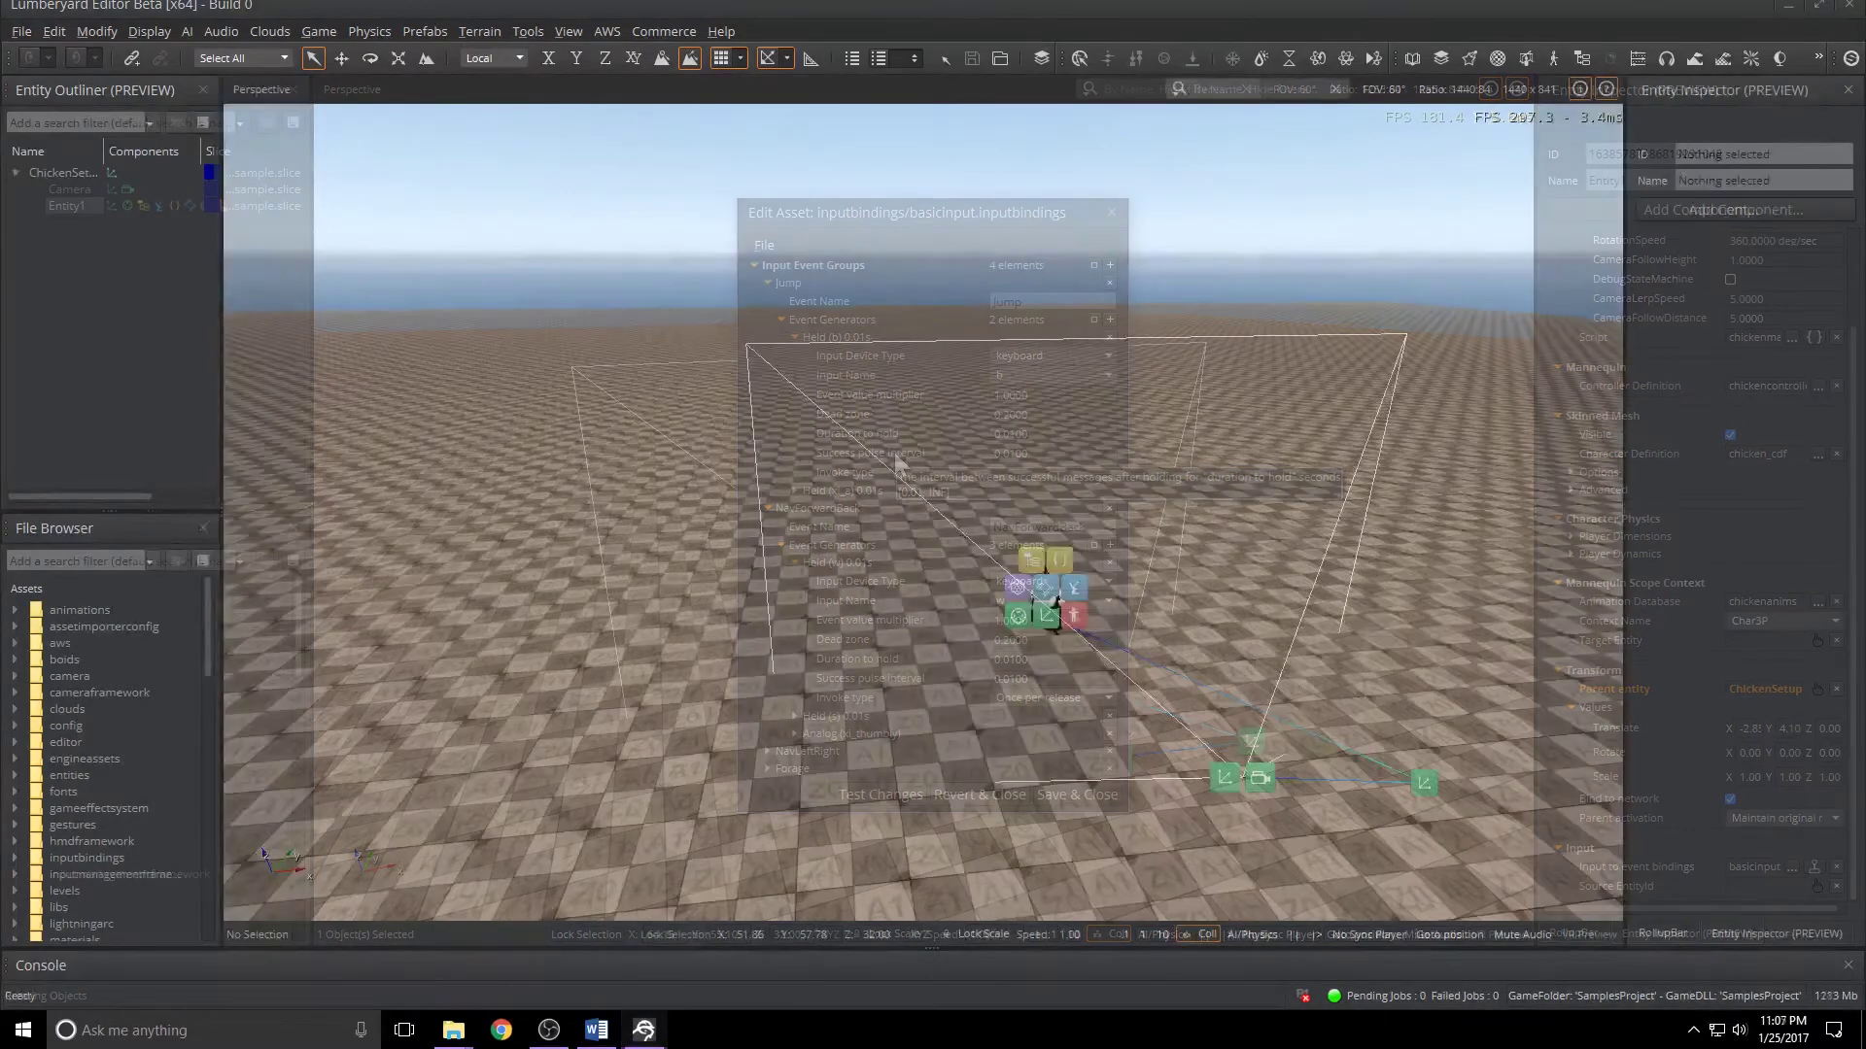
# - Playtest the chicken level in game mode, moving the chicken forward and back, and exit back to editing
pyautogui.hotkey('ctrl', 'g')
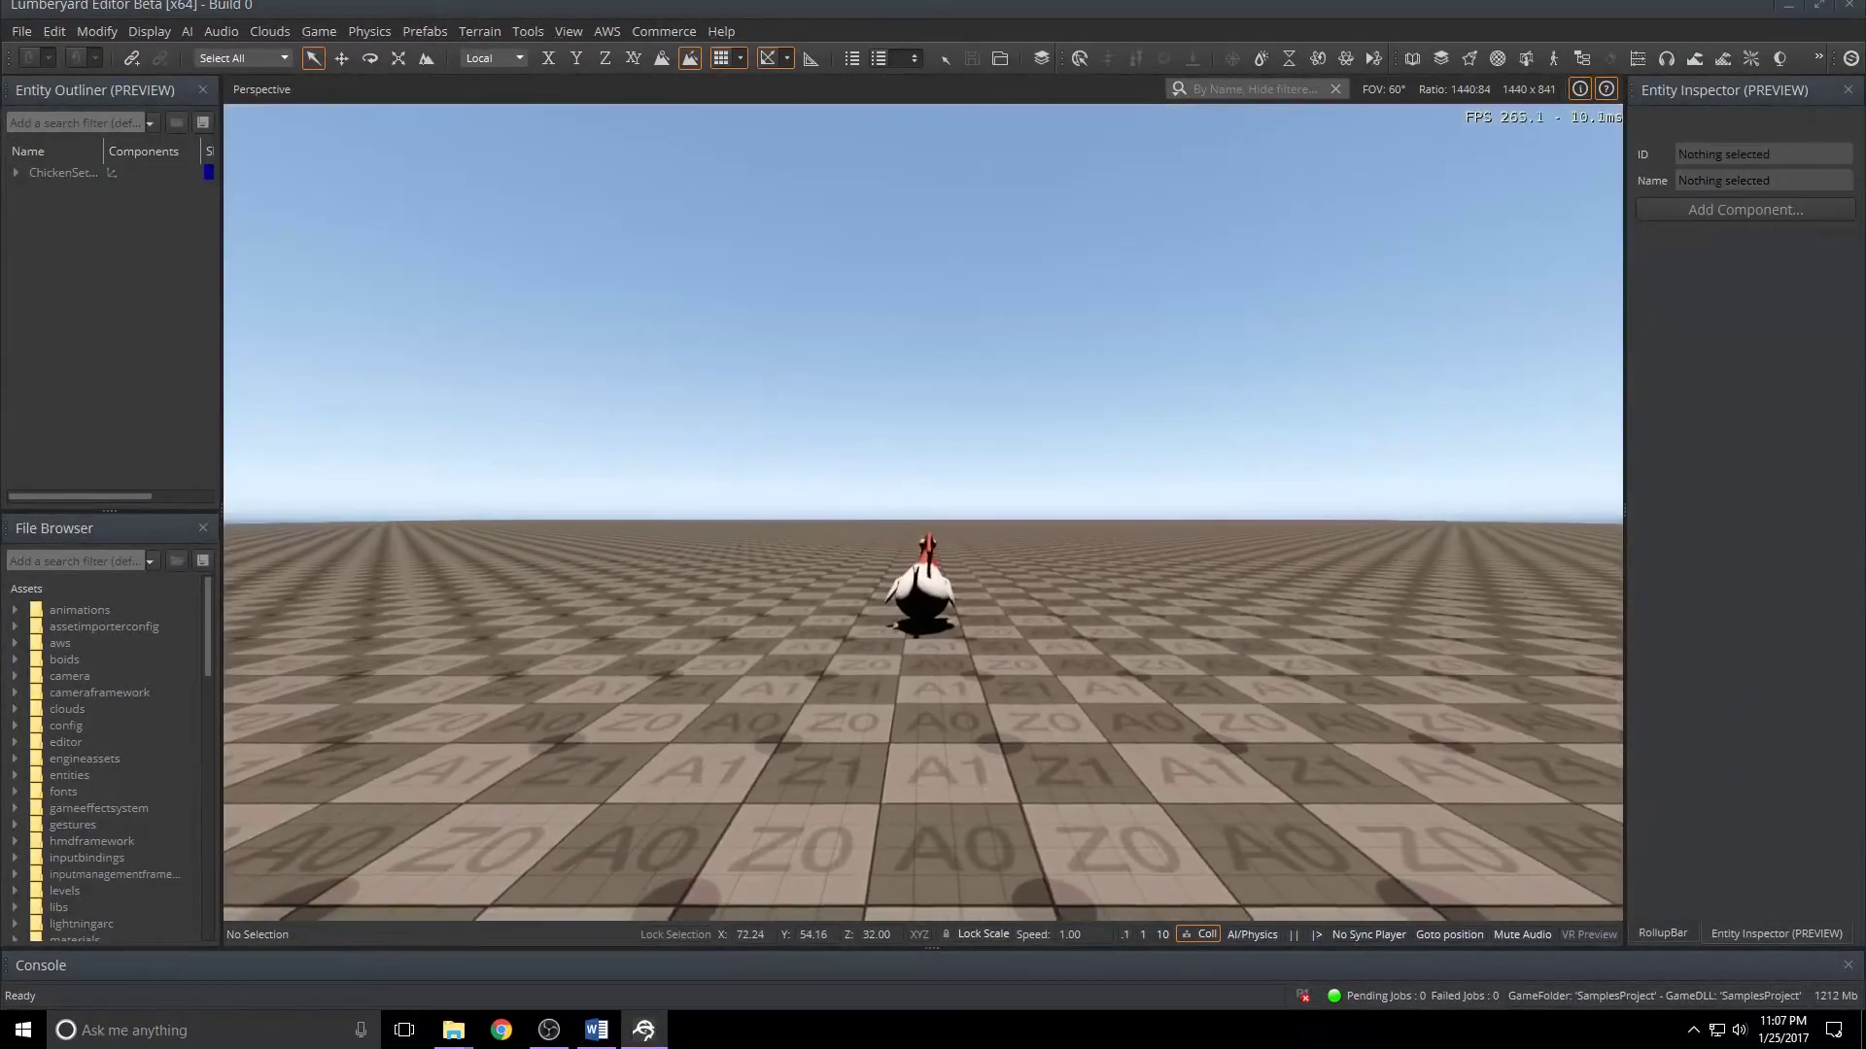
pyautogui.press('w')
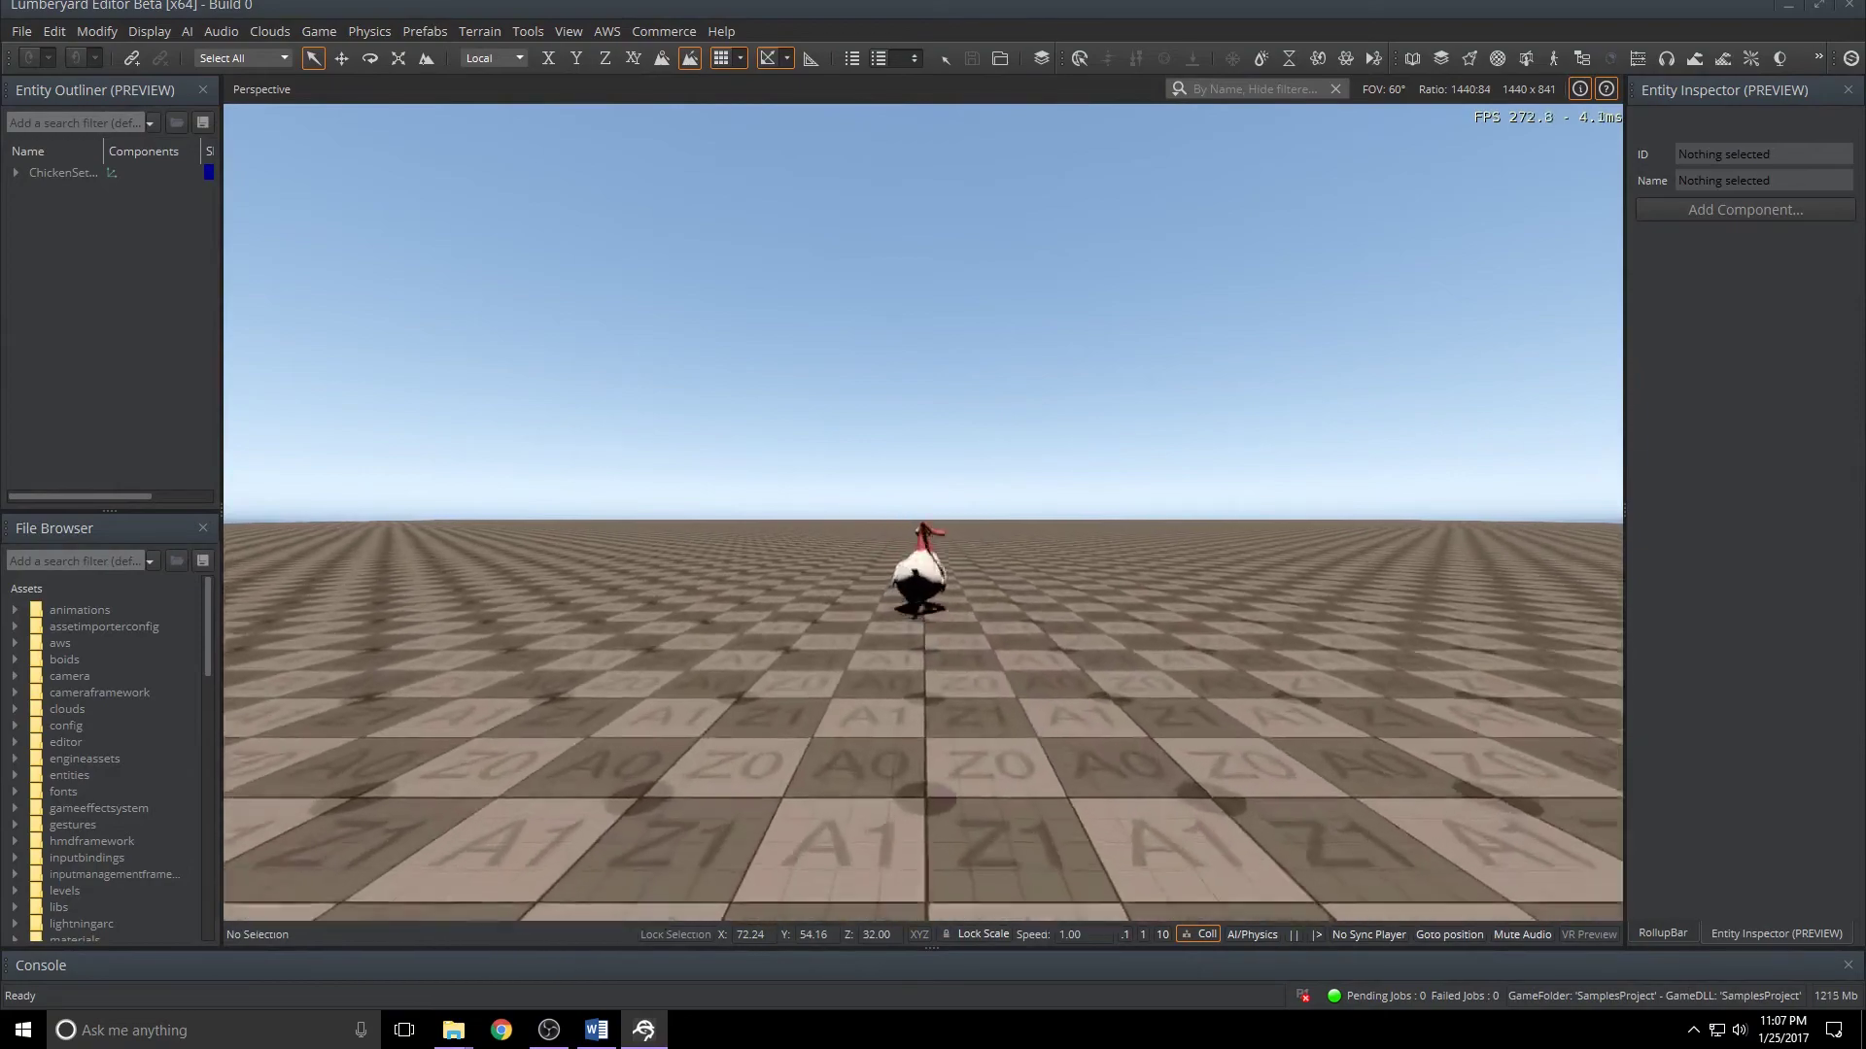
pyautogui.press('s')
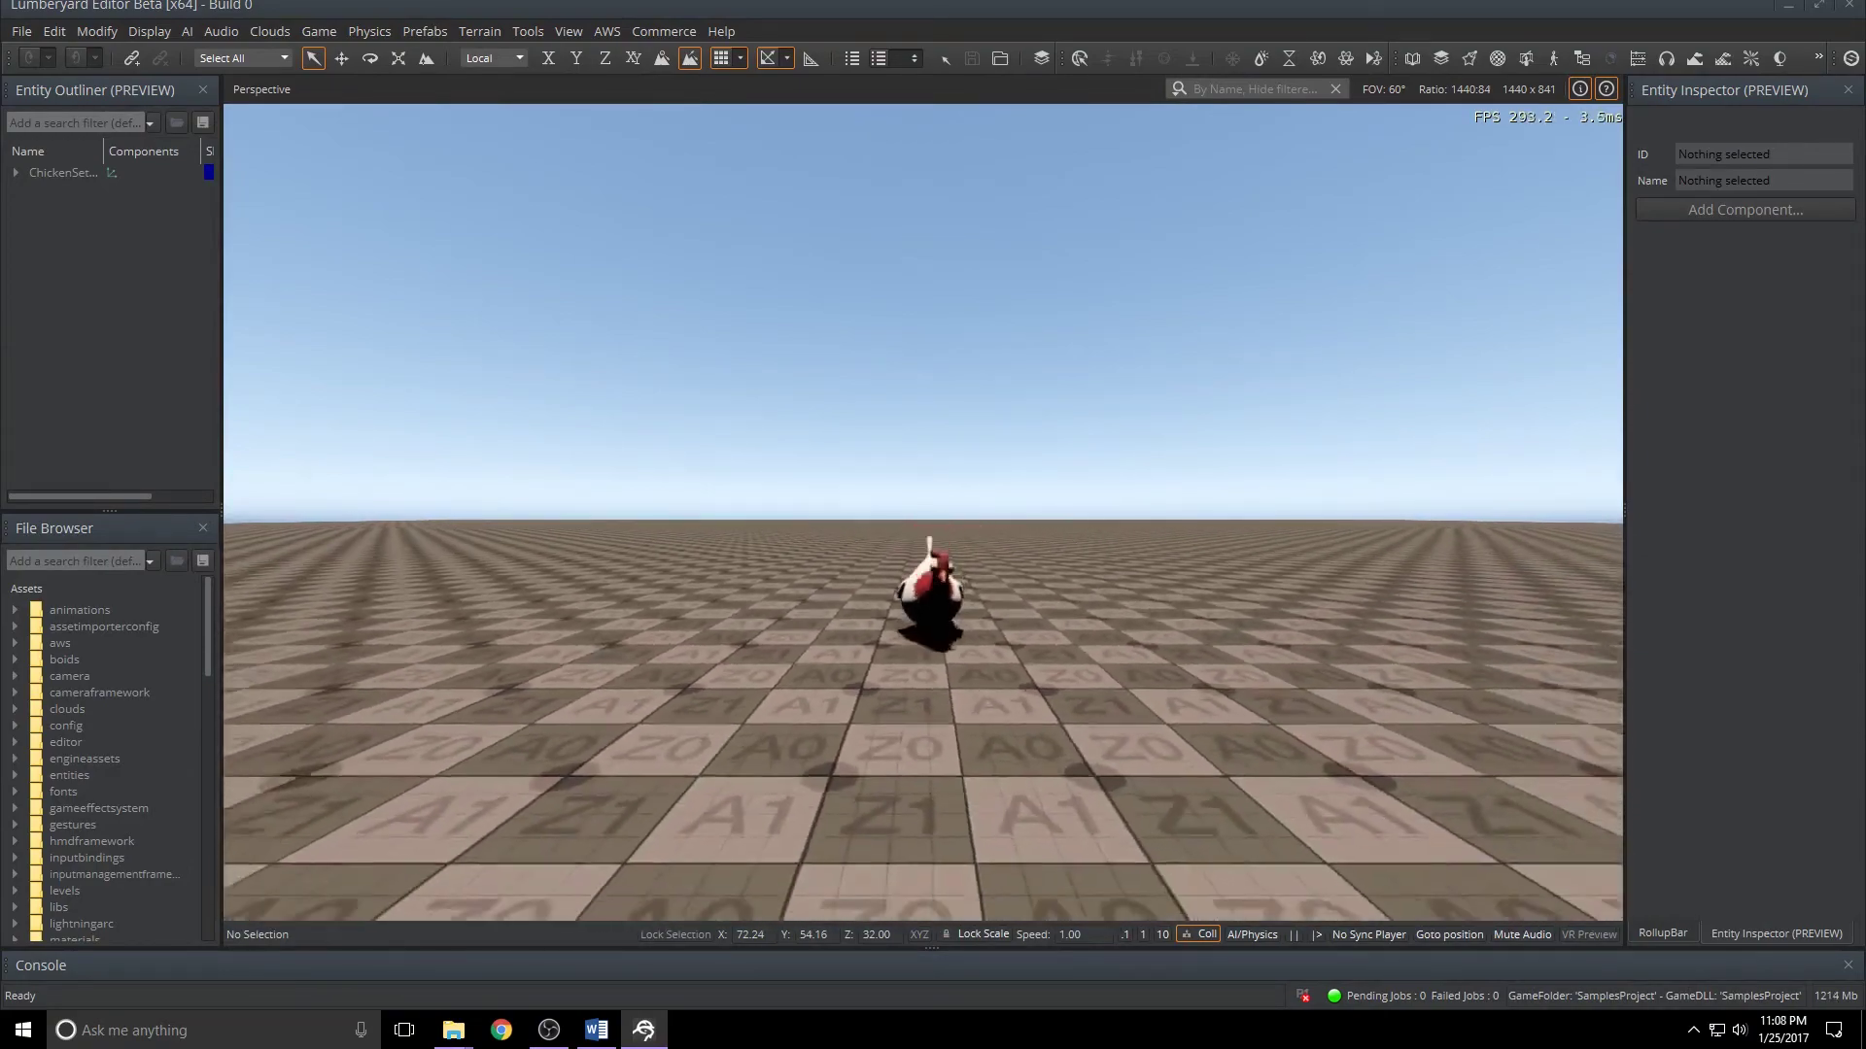
pyautogui.press('space')
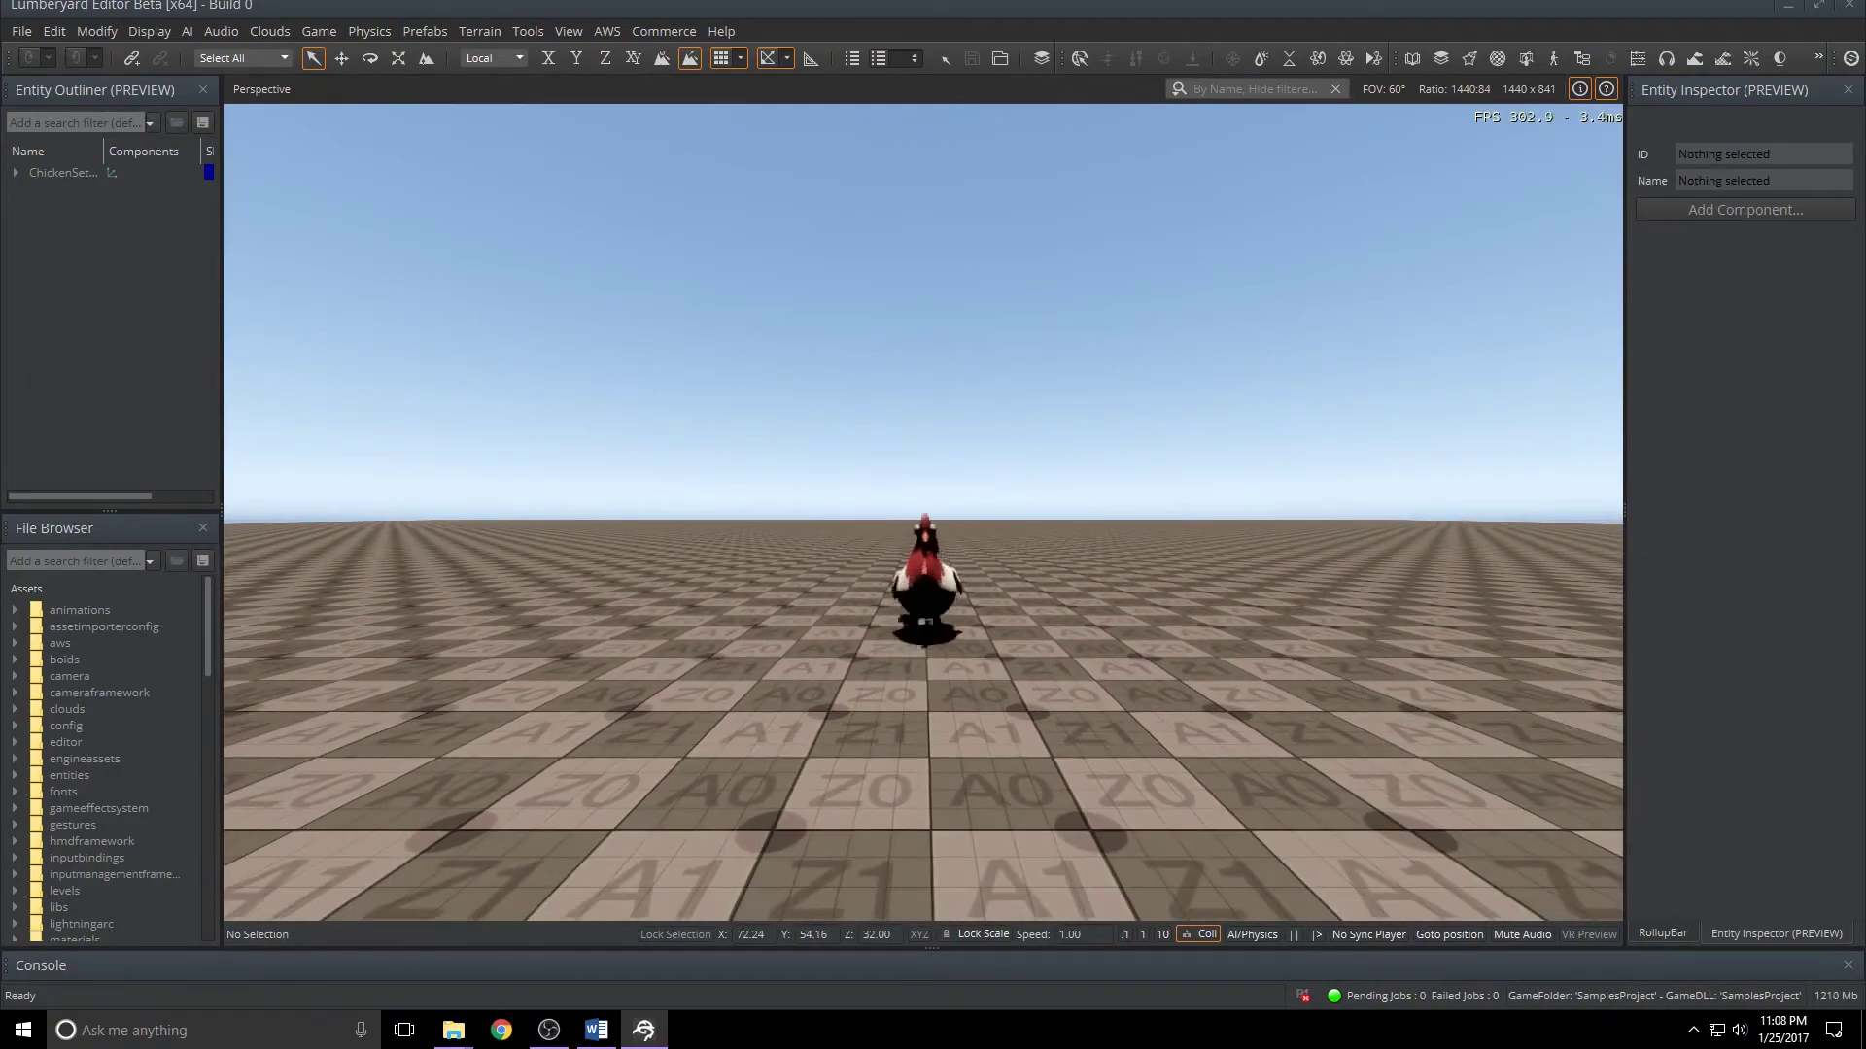
pyautogui.press('w')
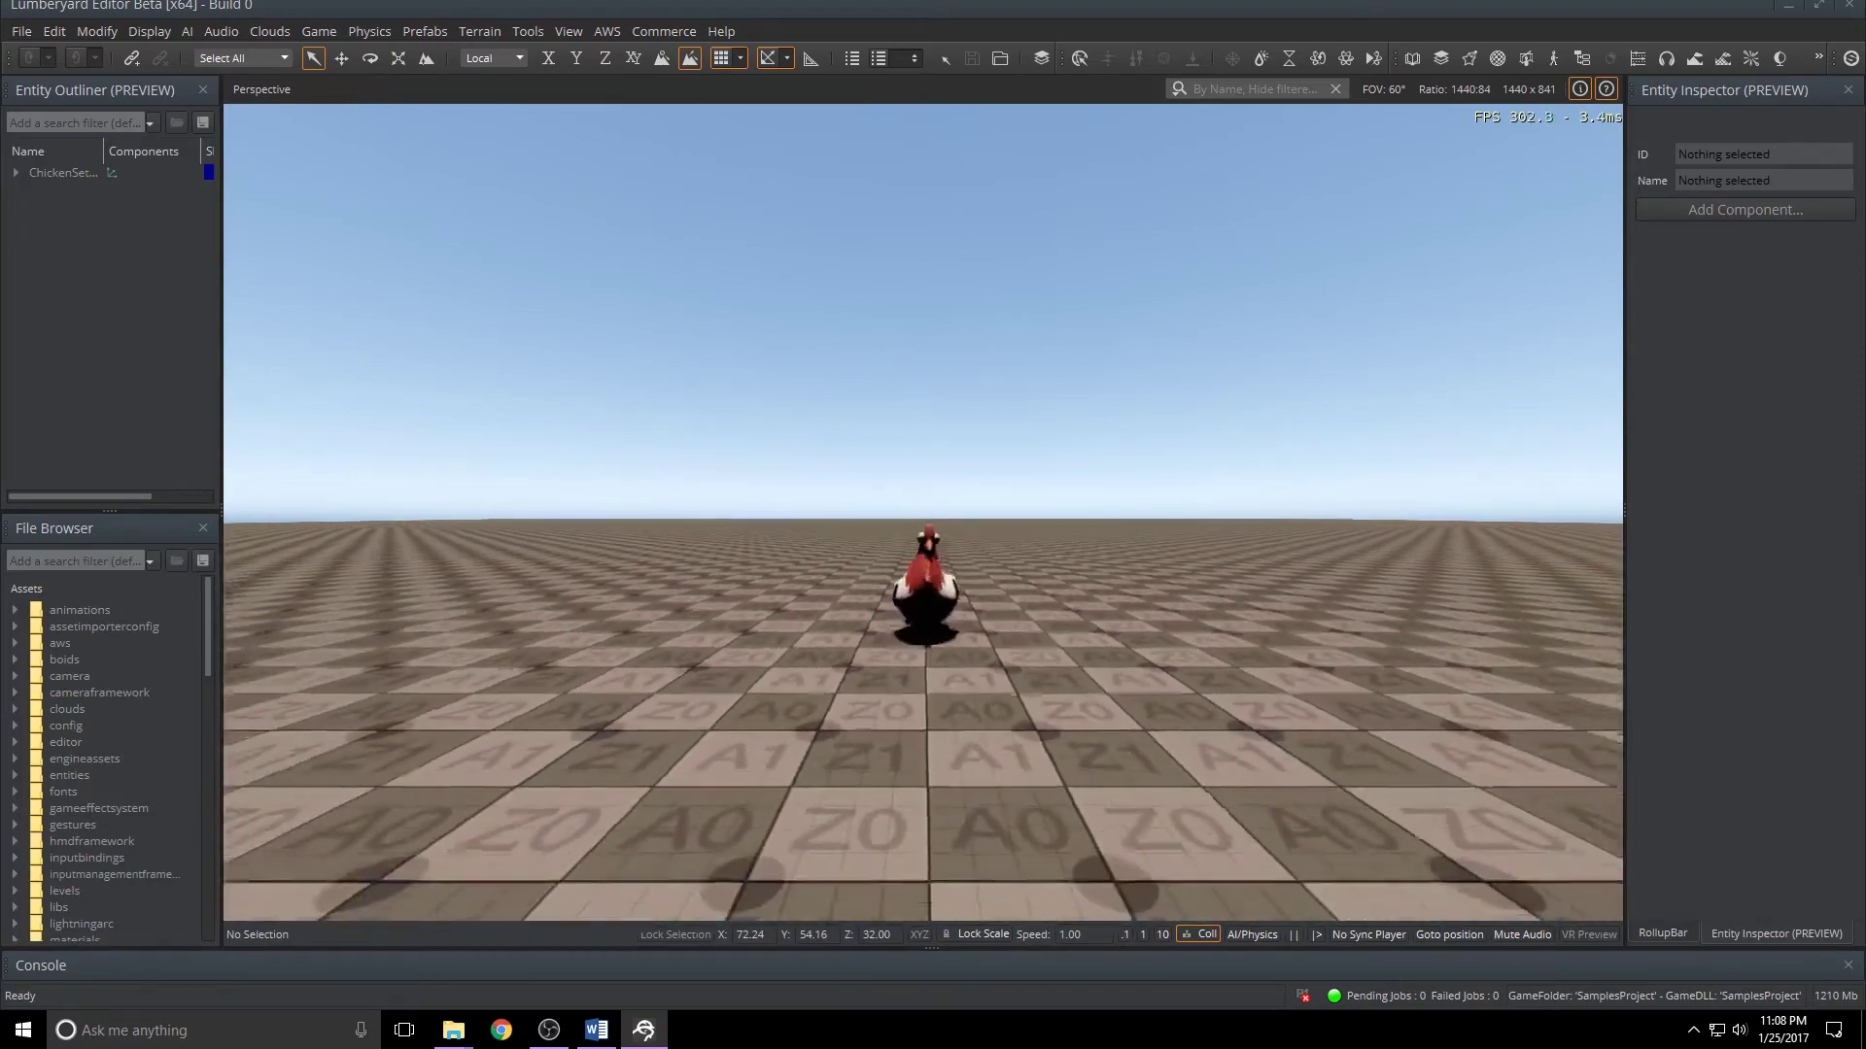
pyautogui.press('Escape')
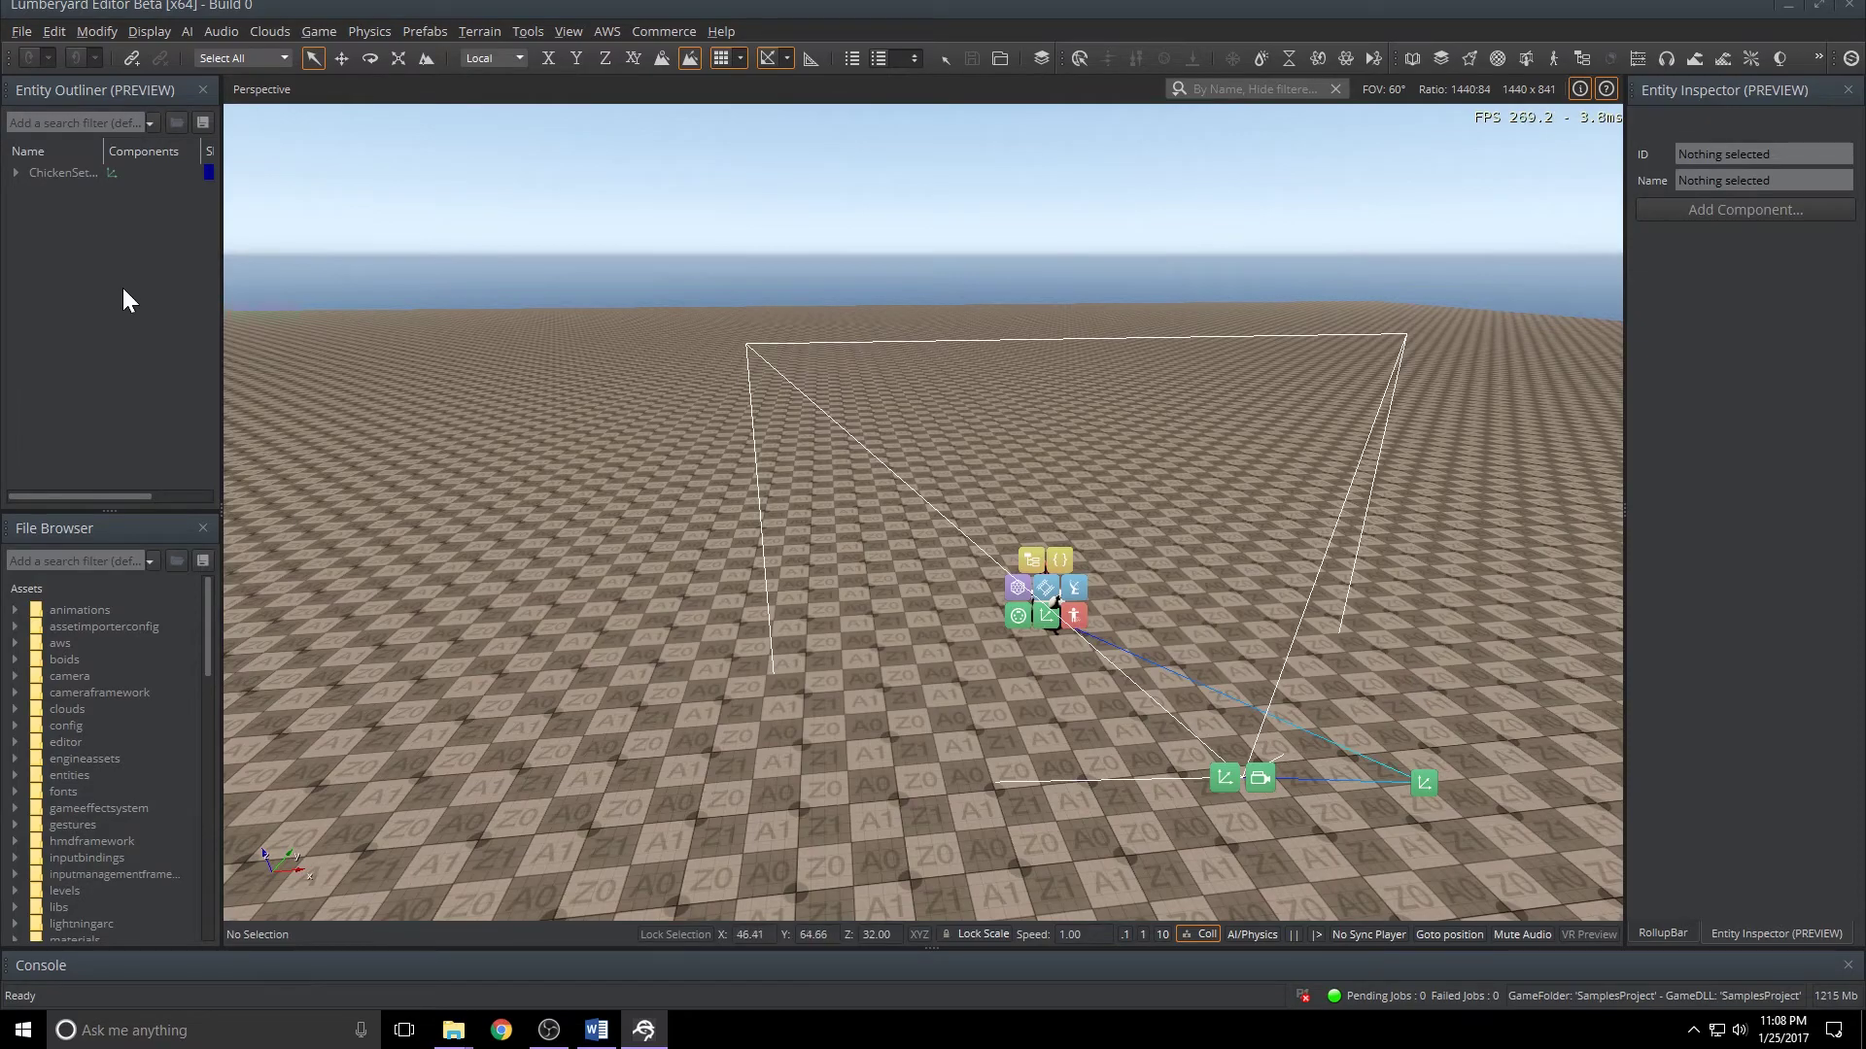
# - Widen the Entity Inspector for Entity1, then reopen its basicinput event bindings and save and close them
pyautogui.click(15, 172)
pyautogui.click(88, 205)
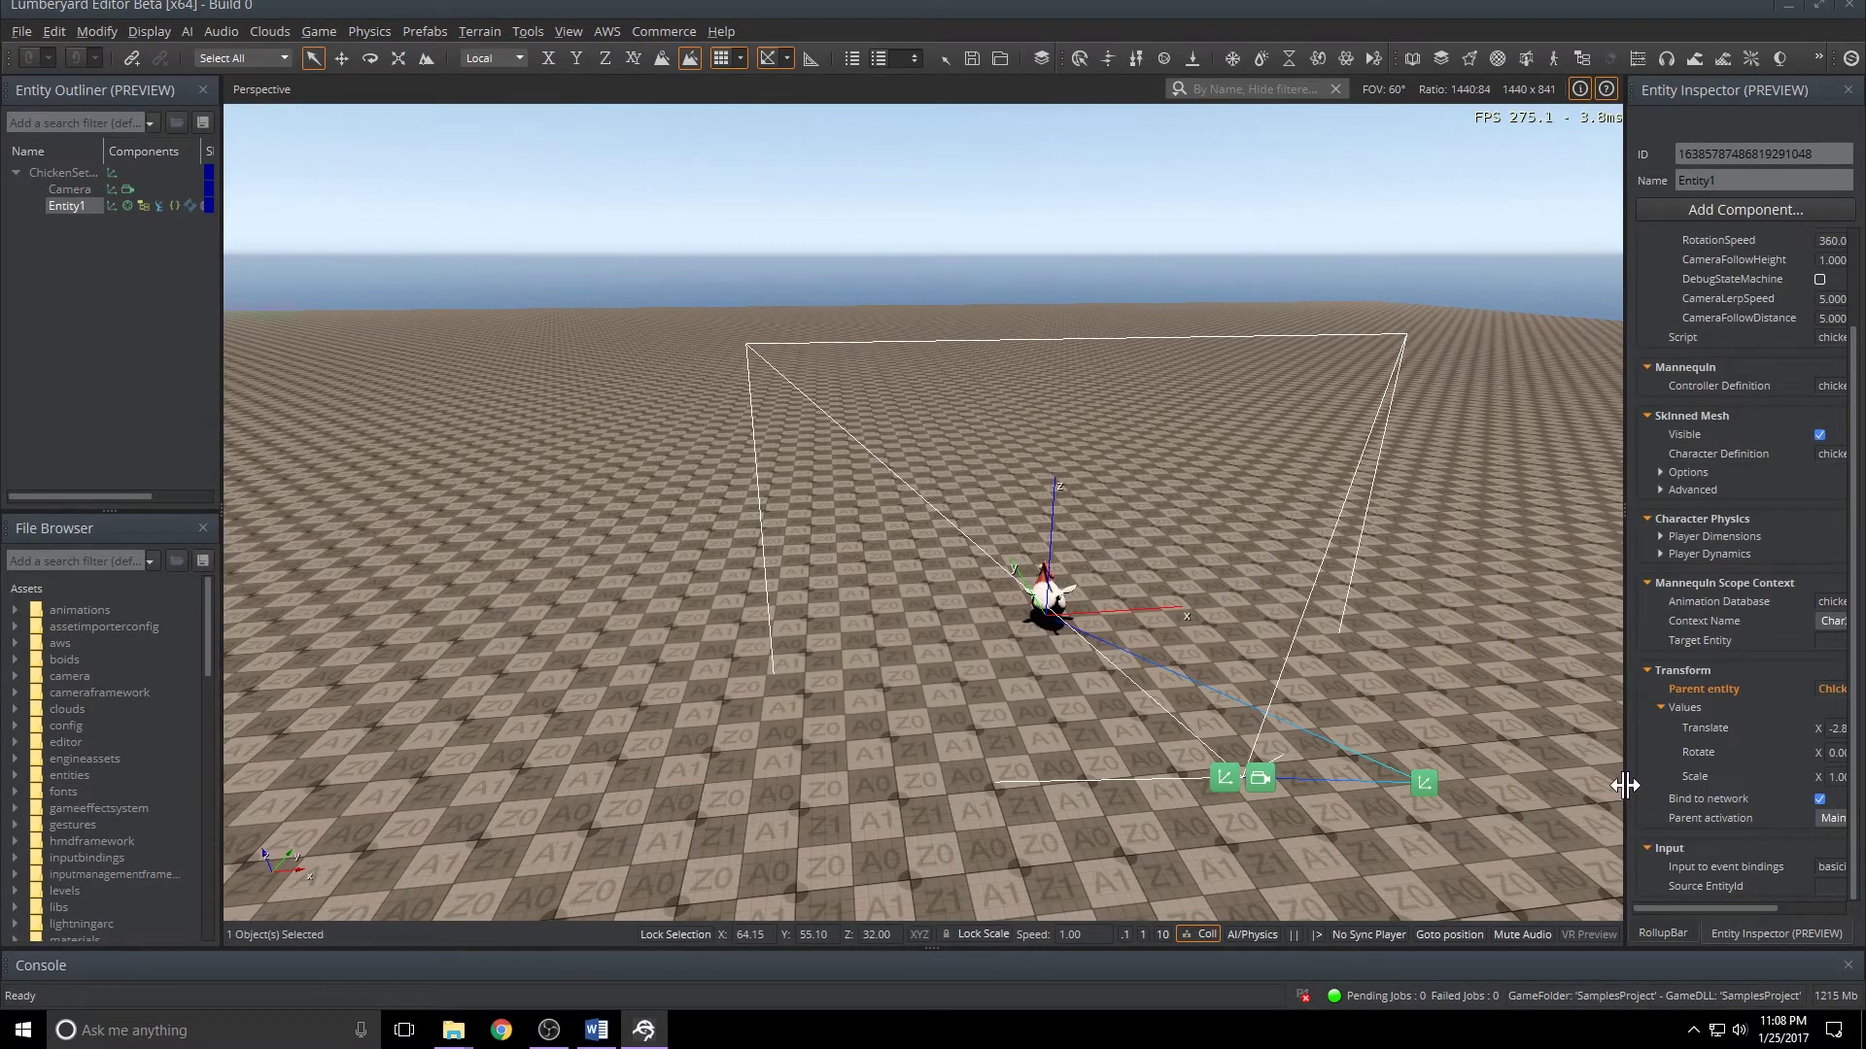
pyautogui.moveTo(1625, 783); pyautogui.dragTo(1472, 773)
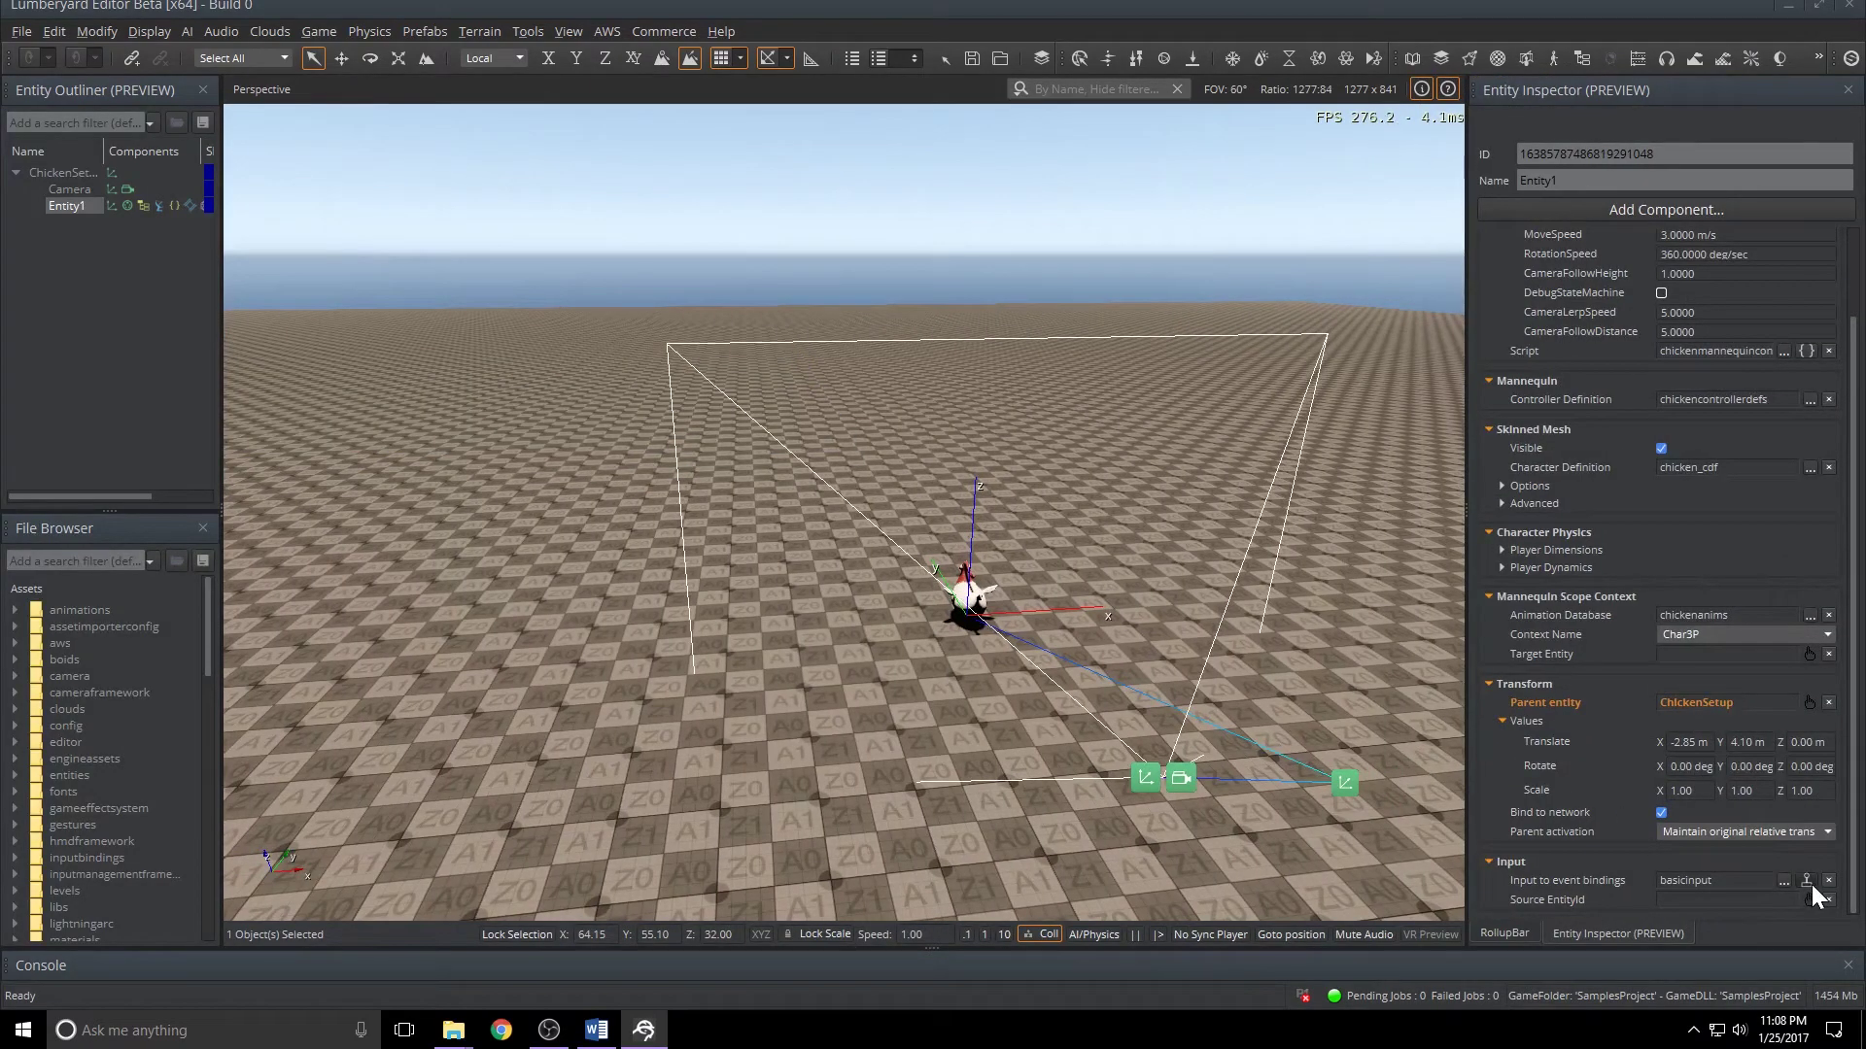
pyautogui.click(1807, 882)
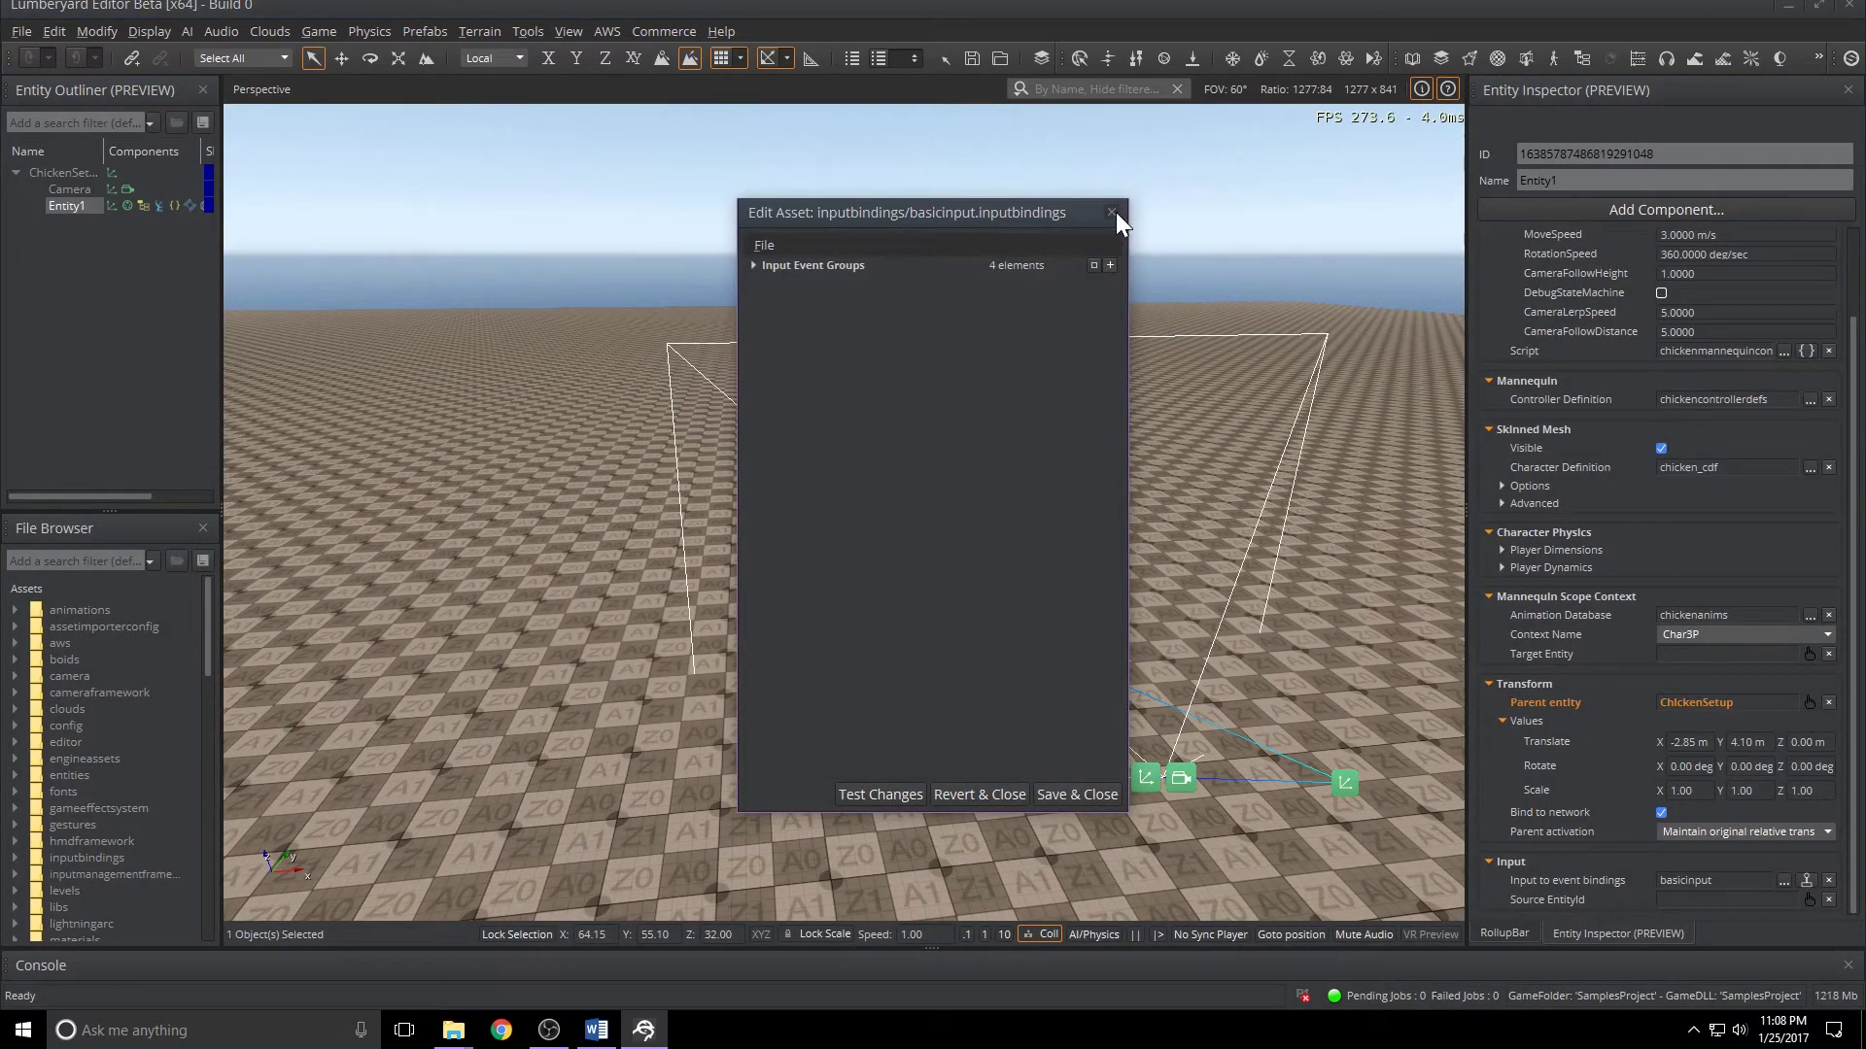
pyautogui.click(1090, 793)
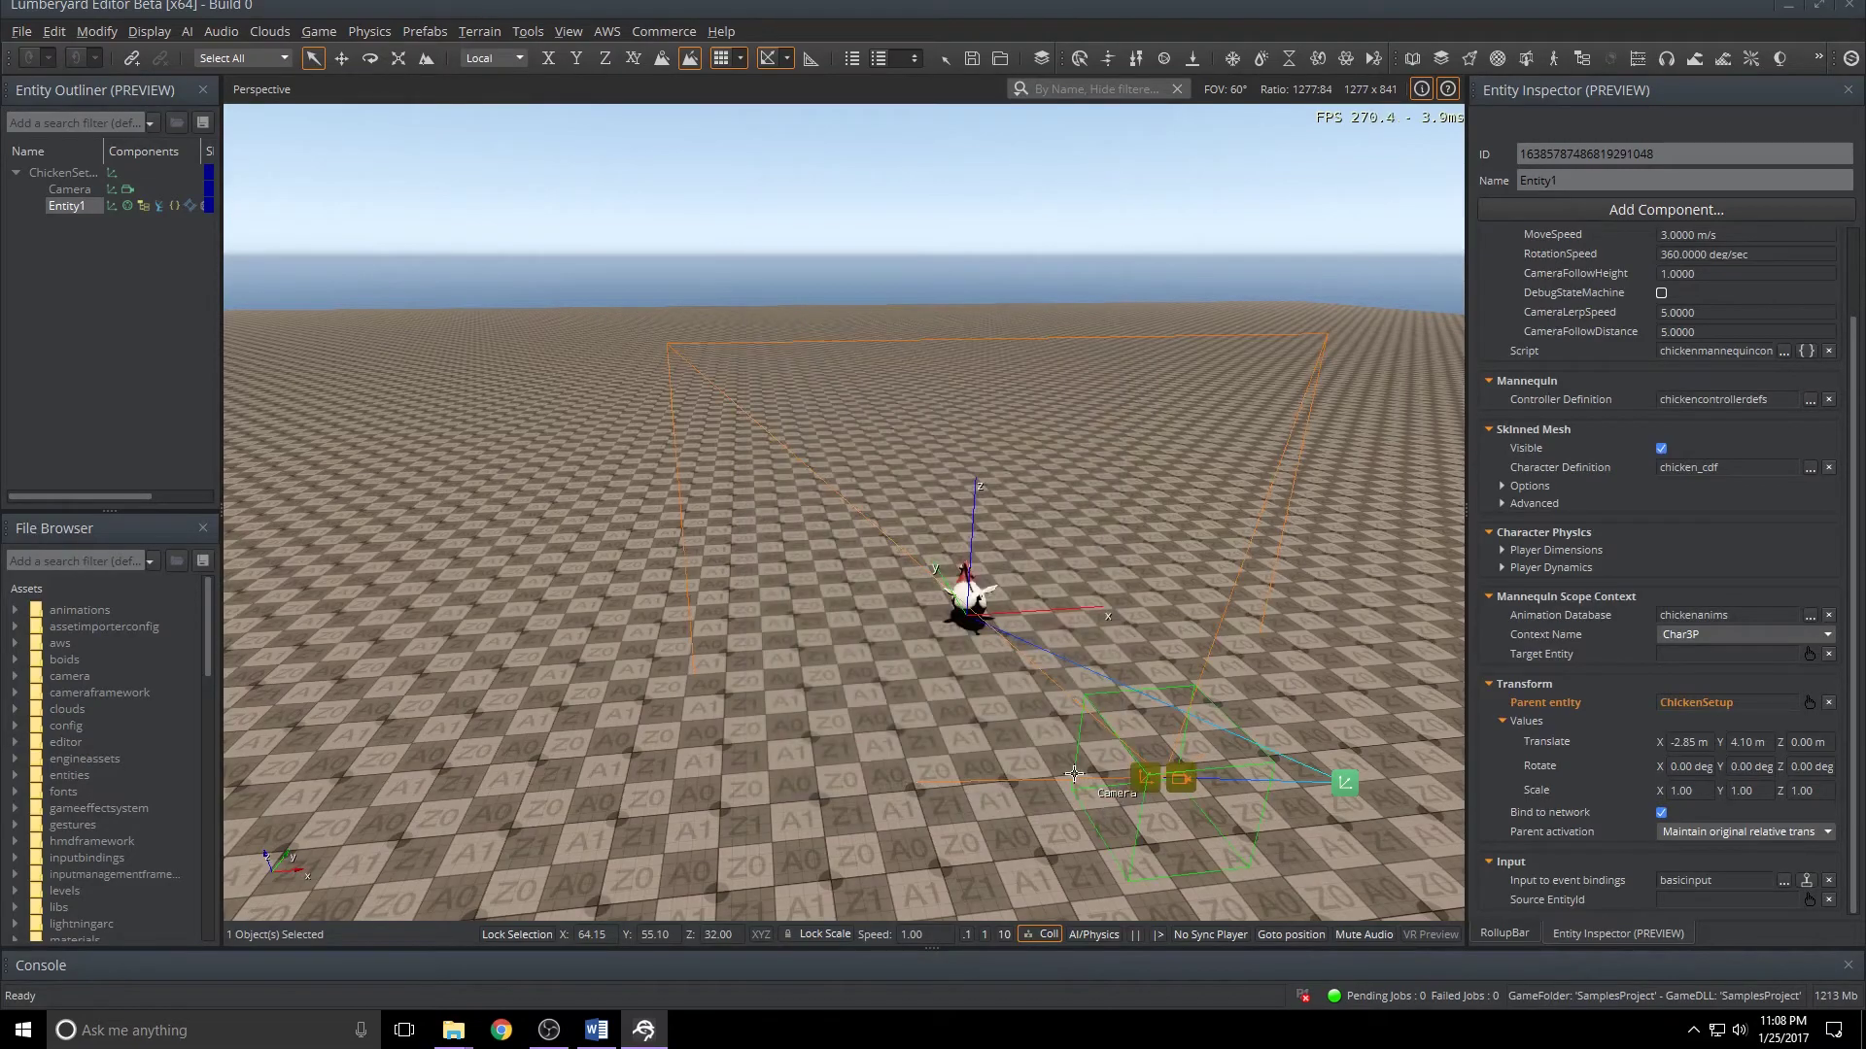